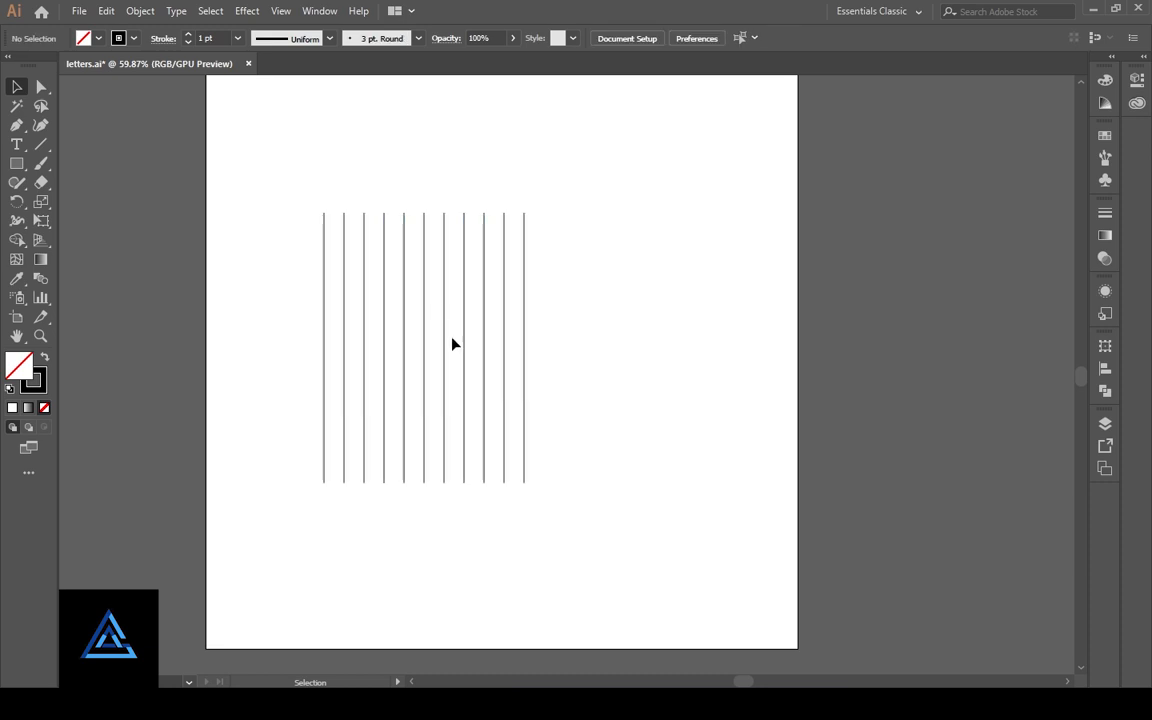
Step: Center the vertical line group on the artboard and overlay a copy rotated 90° to form a square grid
left_click(447, 346)
left_click(617, 35)
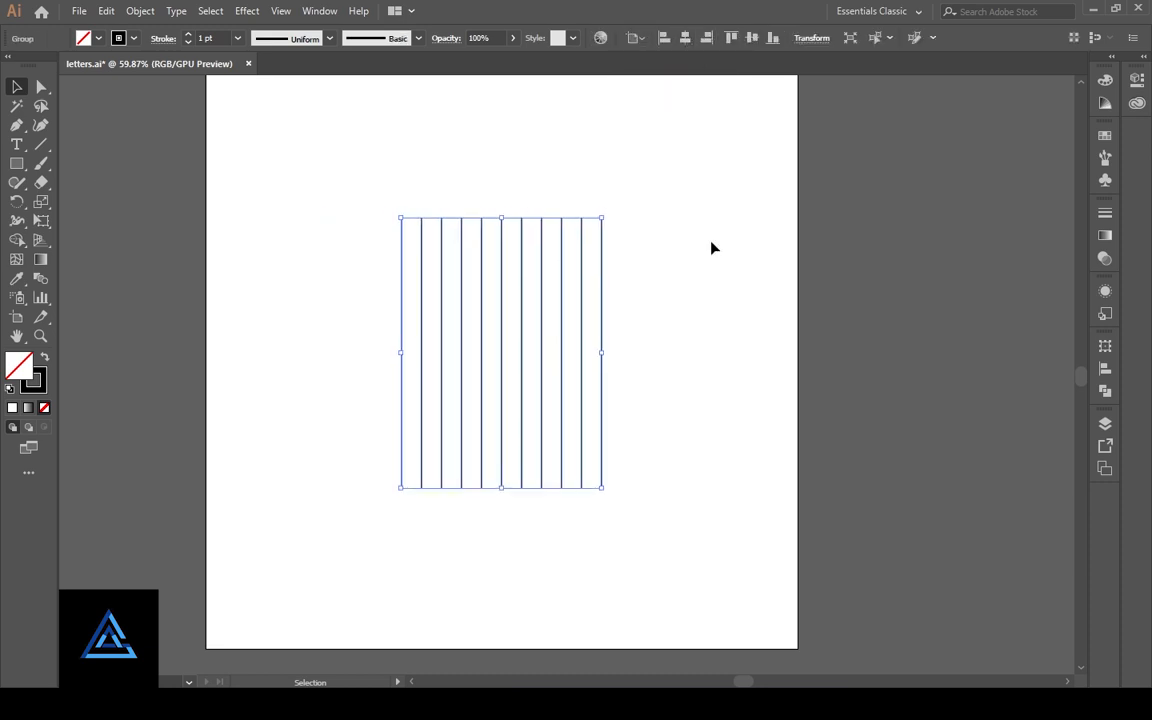
key("ctrl+c")
key("ctrl+f")
left_click_drag(612, 498, 355, 492)
left_click(651, 550)
key("ctrl+1")
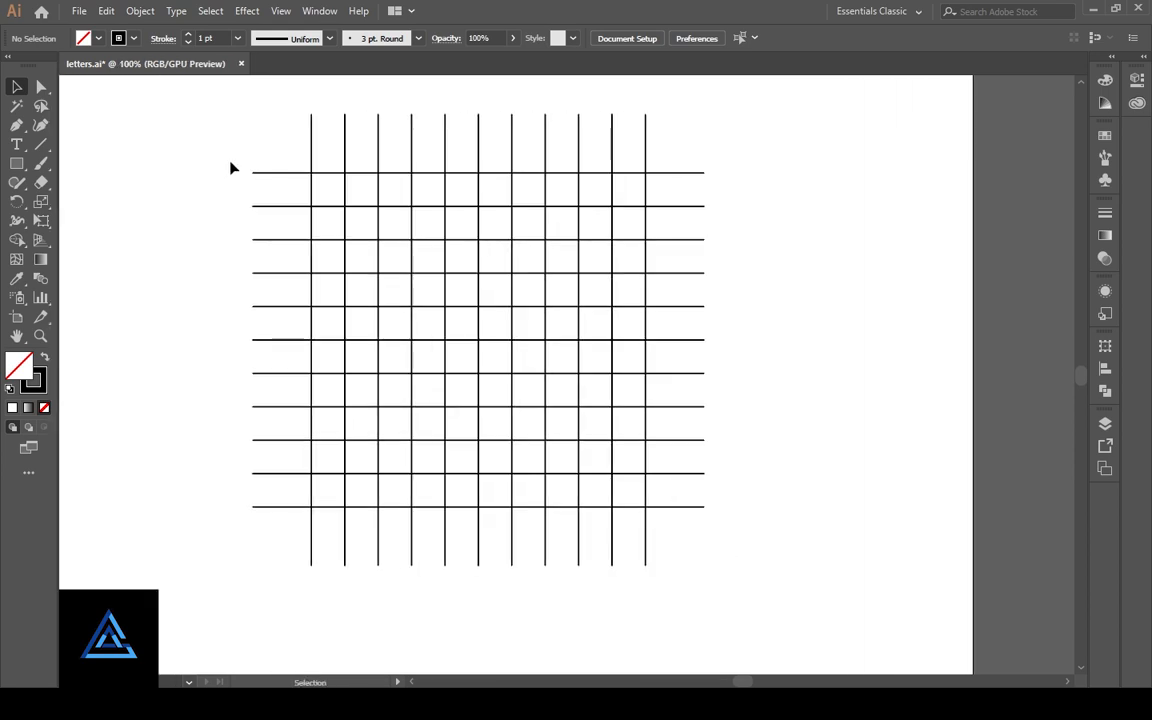
Step: Draw a circle about 237 px in diameter spanning seven grid squares from the grid's upper-left intersection
left_click_drag(19, 170, 74, 202)
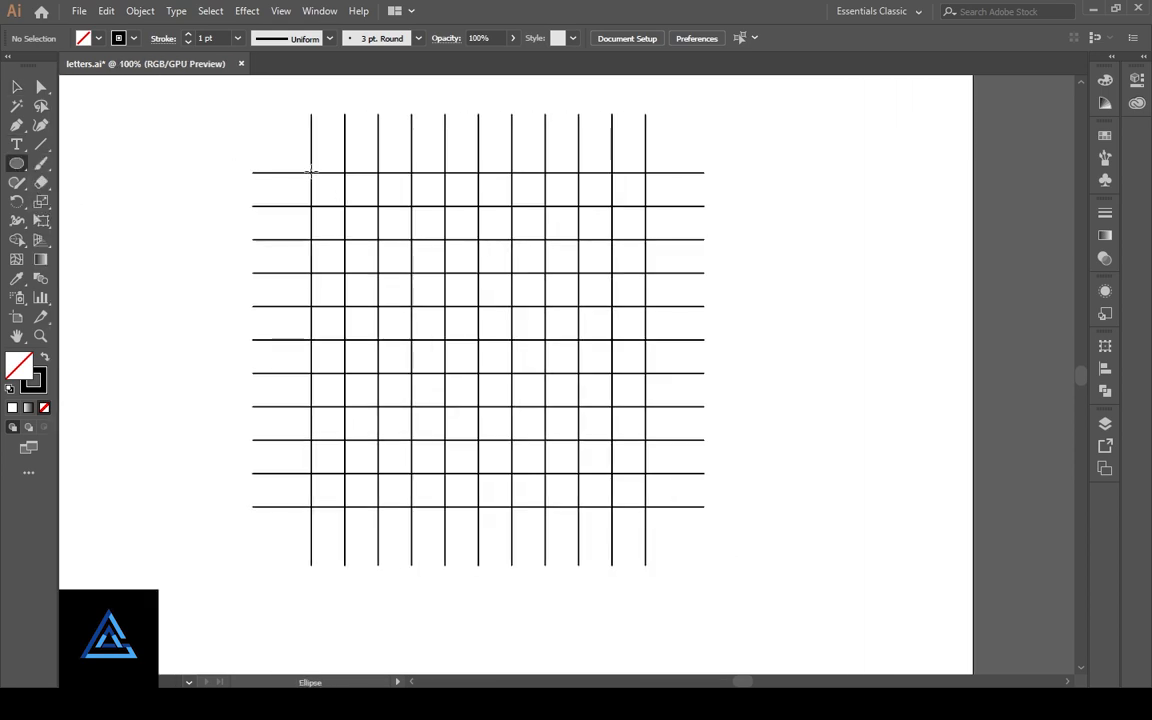
left_click_drag(311, 172, 653, 435)
key("v")
left_click(807, 465)
key("ctrl+plus")
left_click(598, 405)
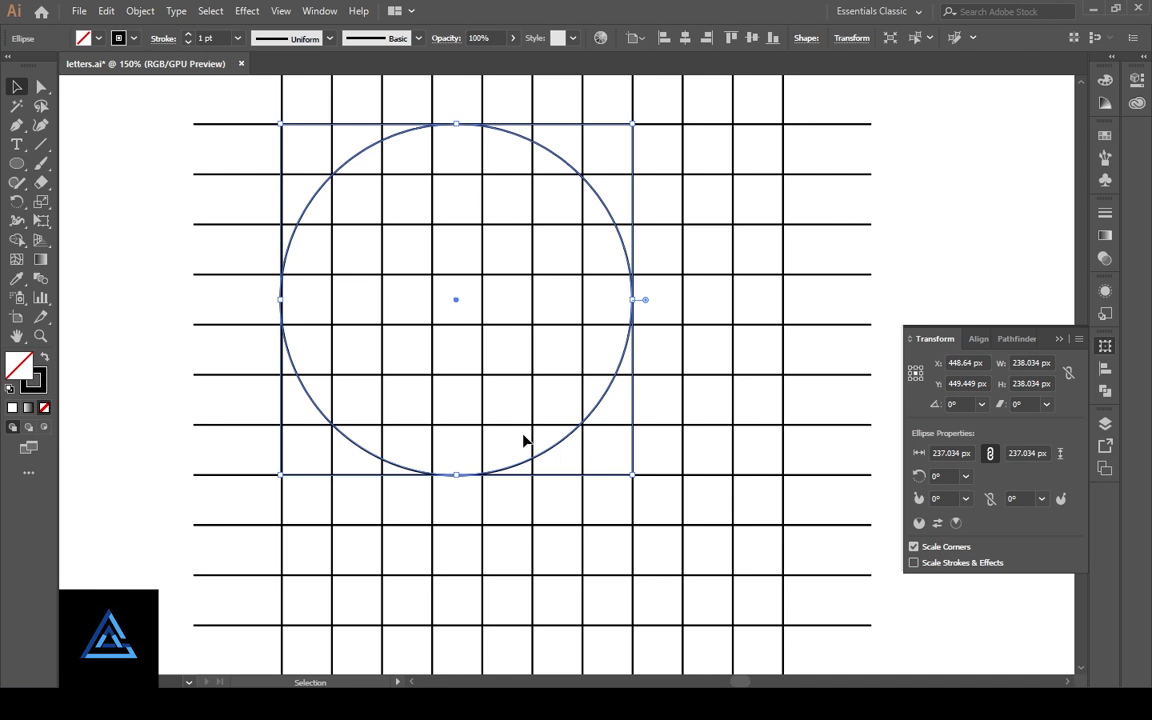
left_click(468, 319)
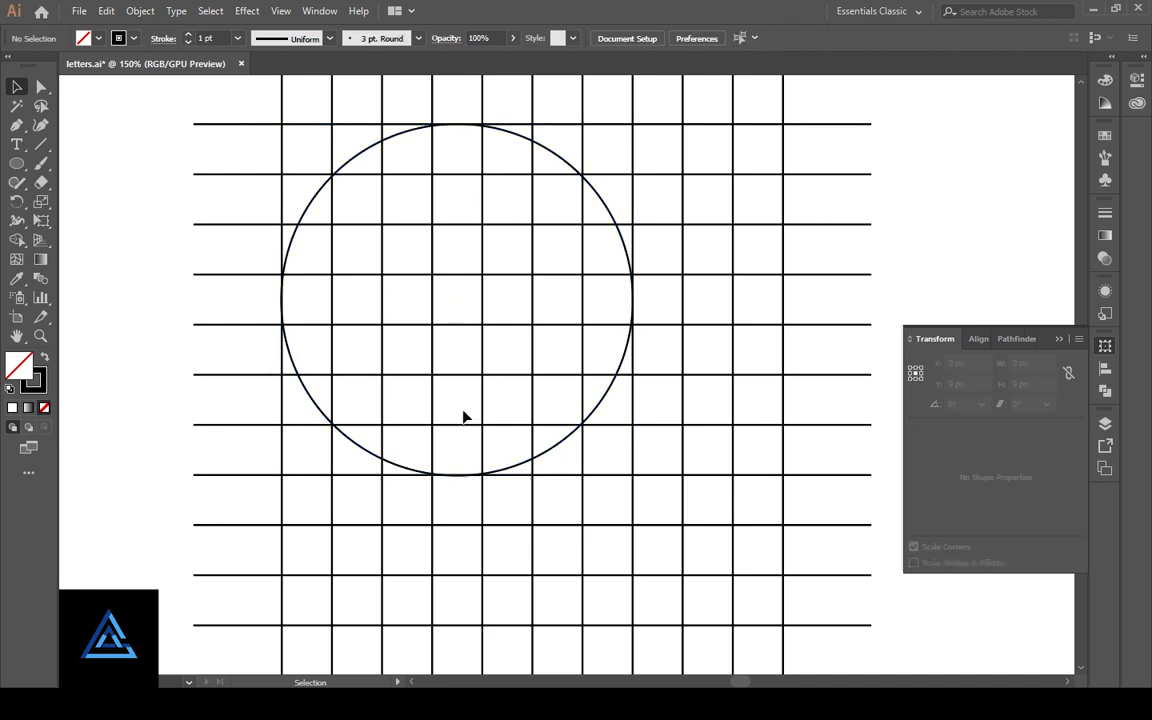
Step: Stretch the circle's top edge slightly to align with the top horizontal grid line, making its path height about 237.6 px
left_click(515, 142)
left_click_drag(458, 122, 457, 126)
left_click(458, 162)
left_click(548, 152)
left_click(461, 162)
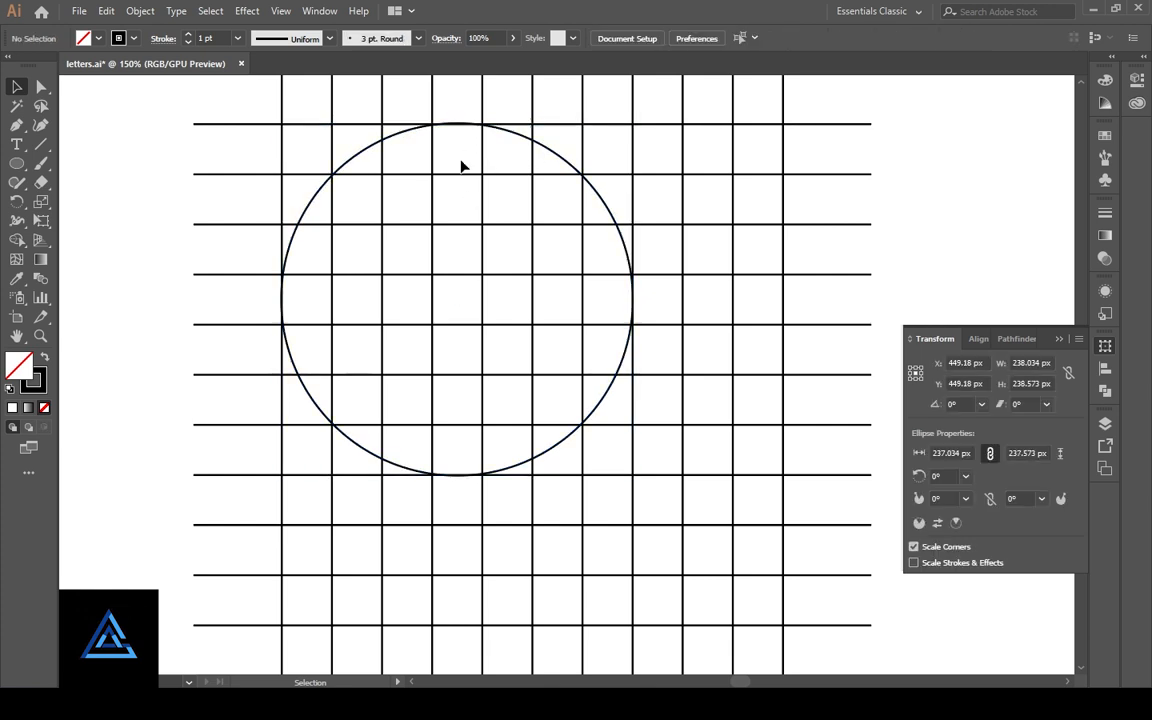
left_click(280, 12)
left_click(392, 514)
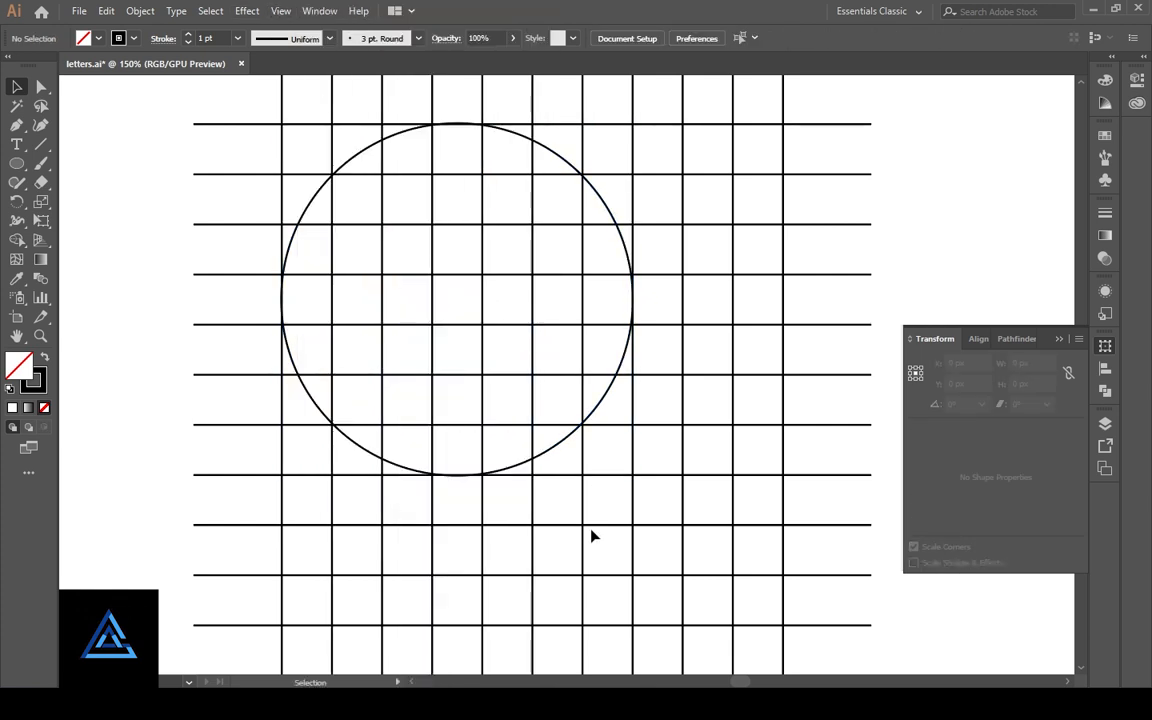
Step: Scale a concentric copy of the circle inward to about 170 px, spanning five grid squares
key("ctrl+plus")
key("ctrl+plus")
left_click_drag(433, 360, 560, 464)
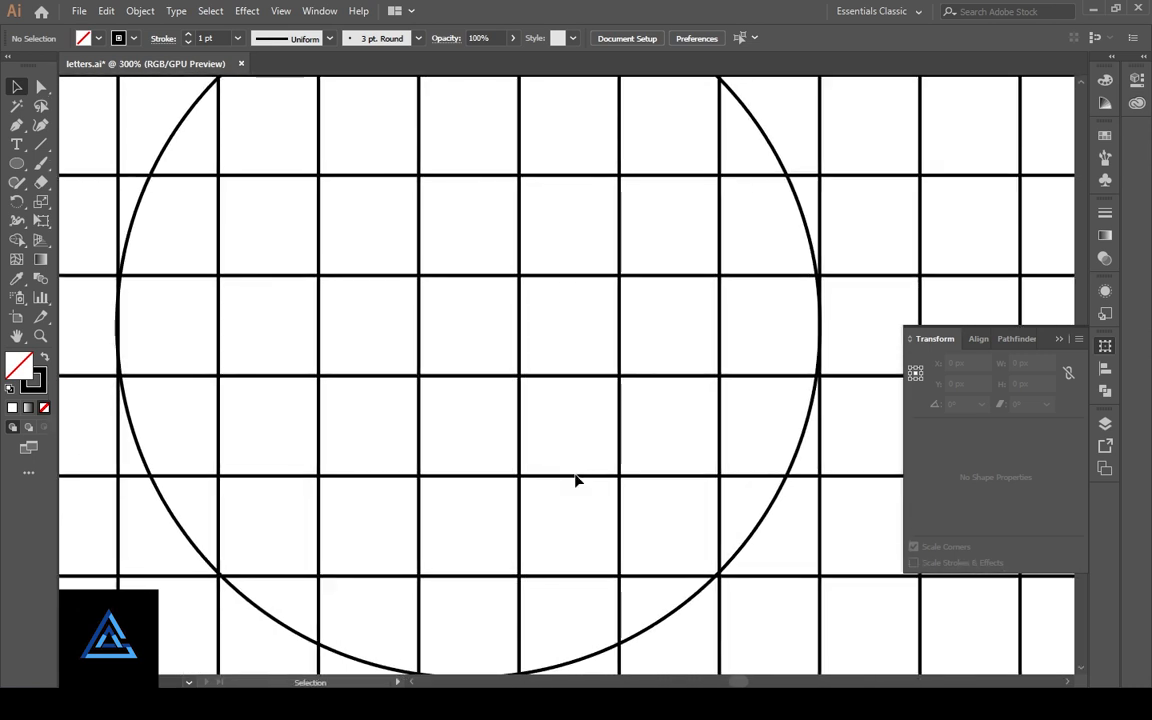
key("ctrl+minus")
key("ctrl+minus")
left_click(620, 217)
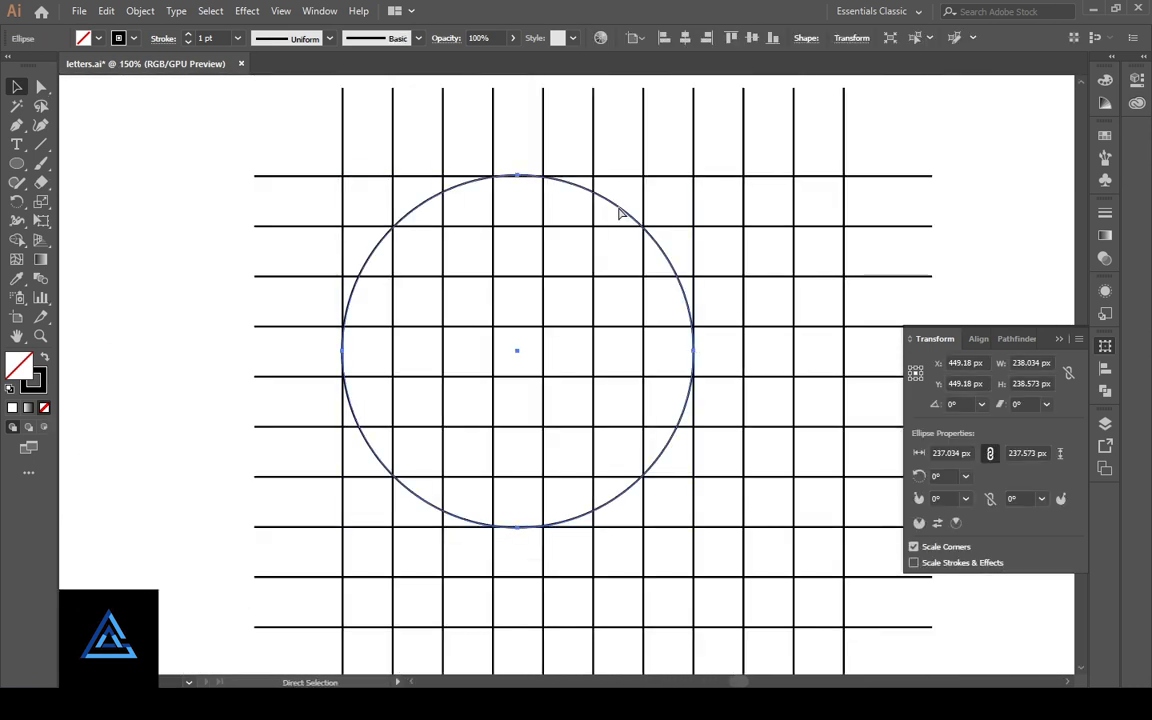
left_click_drag(694, 527, 646, 480)
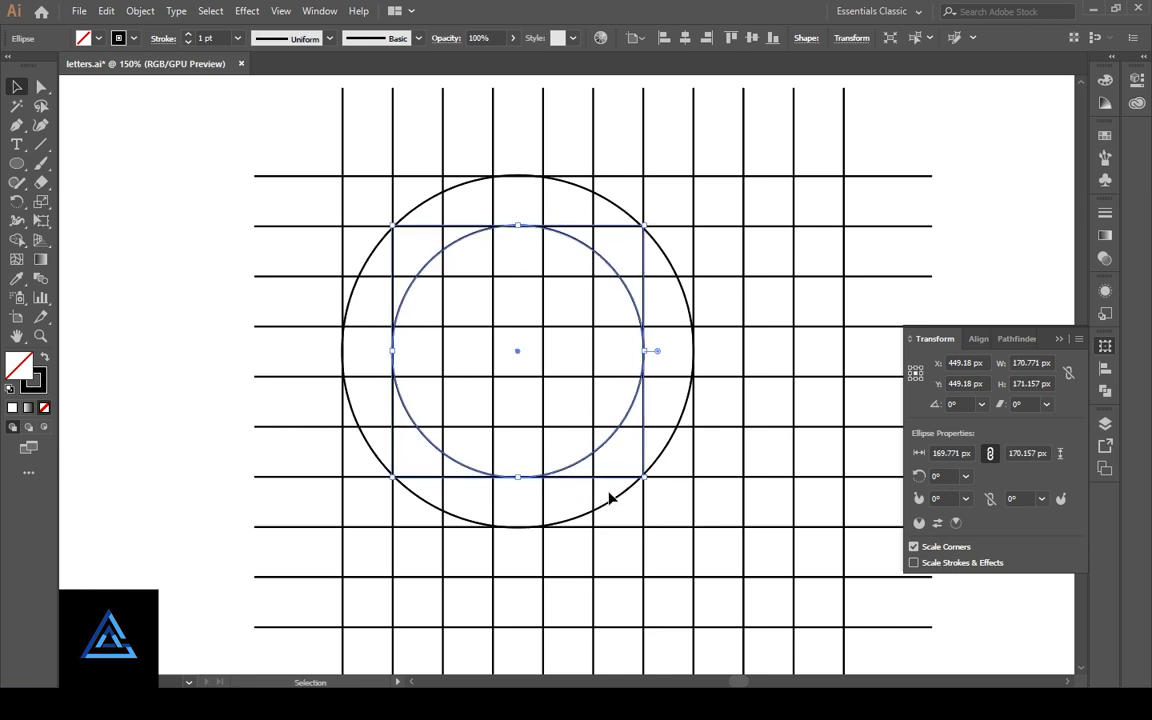
left_click(445, 470)
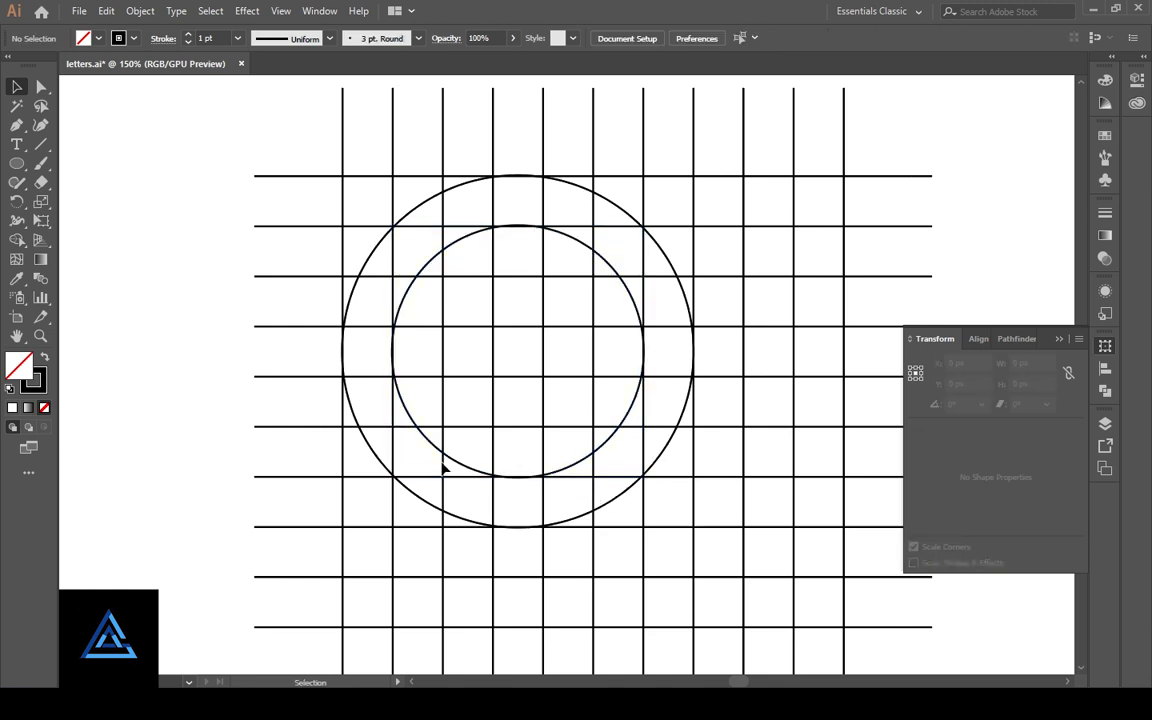
Step: Scale another concentric copy inward to span three grid squares and fine-tune its diameter to about 102 px
left_click(611, 443)
mouse_move(610, 449)
left_mouse_down()
mouse_move(628, 450)
mouse_move(603, 428)
left_mouse_up()
left_click(572, 388)
key("ctrl+minus")
key("ctrl+plus")
key("ctrl+plus")
key("ctrl+plus")
key("ctrl+plus")
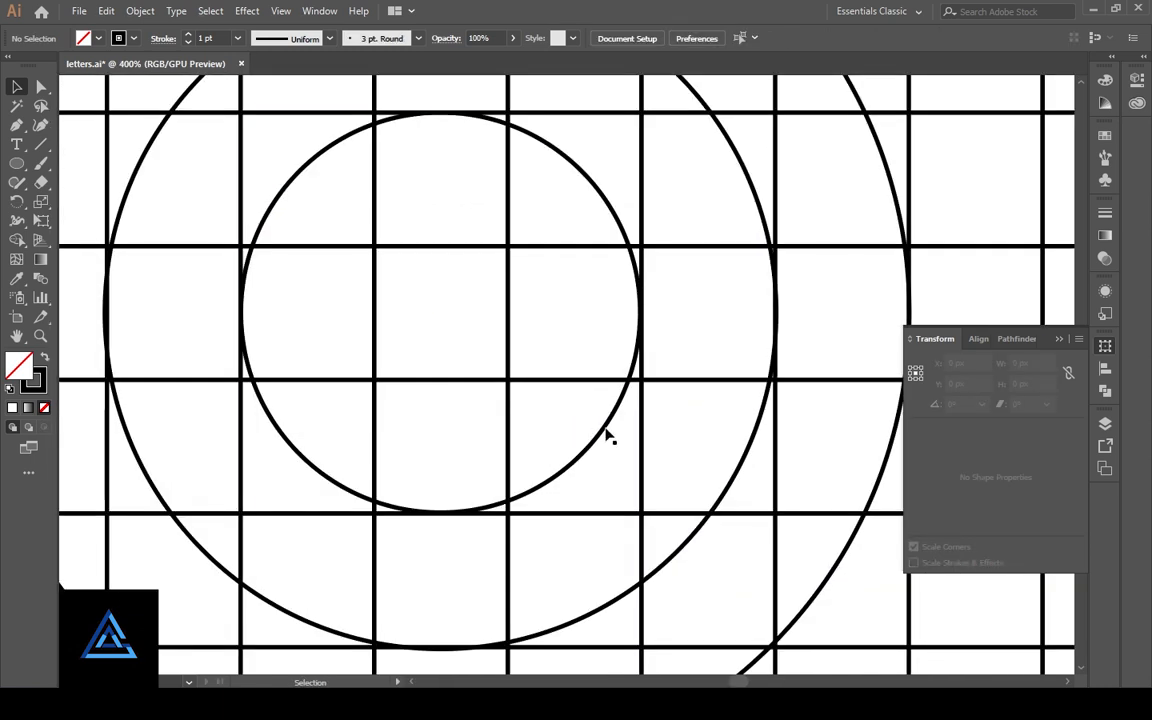
left_click(609, 437)
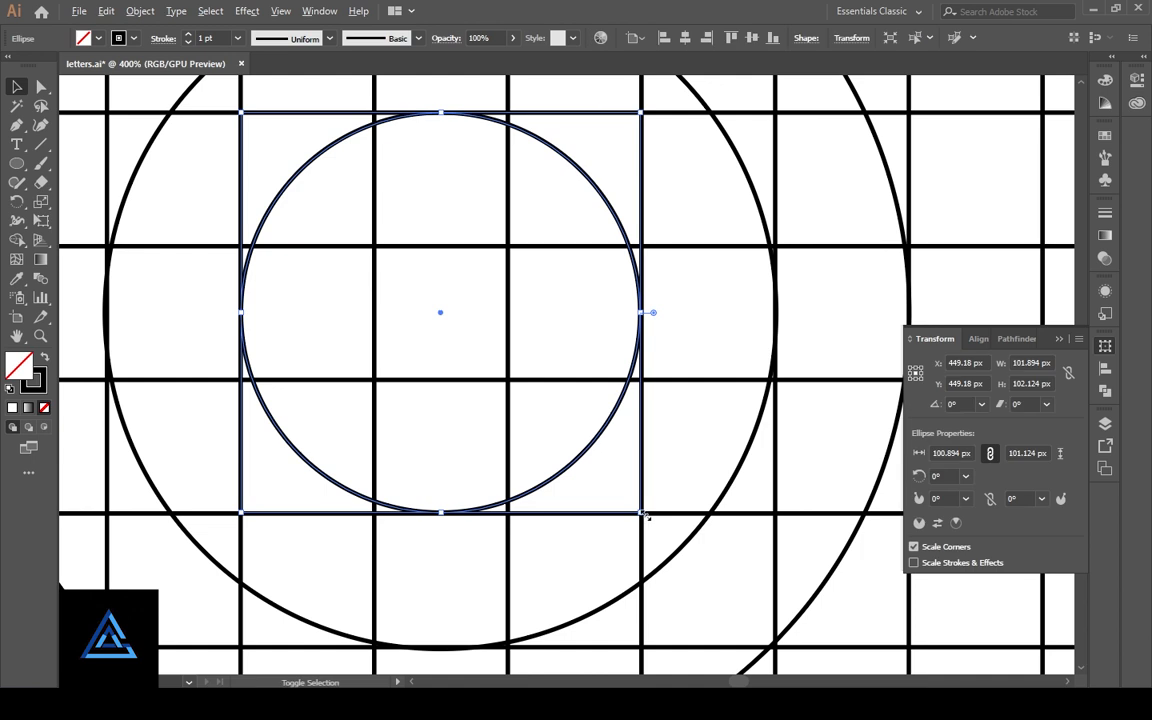
left_click(675, 474)
left_click(294, 455)
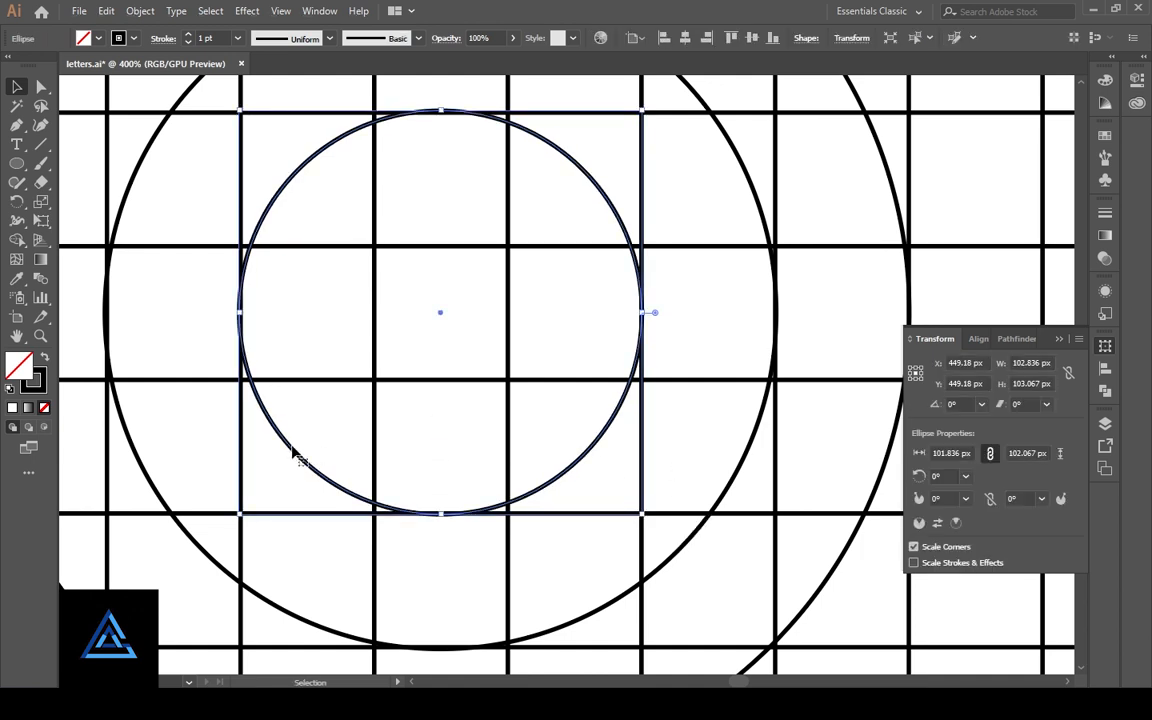
Step: Select all three concentric circles and adjust their left edges together toward the vertical grid lines
left_click_drag(343, 436, 501, 440)
left_click(309, 483, "shift")
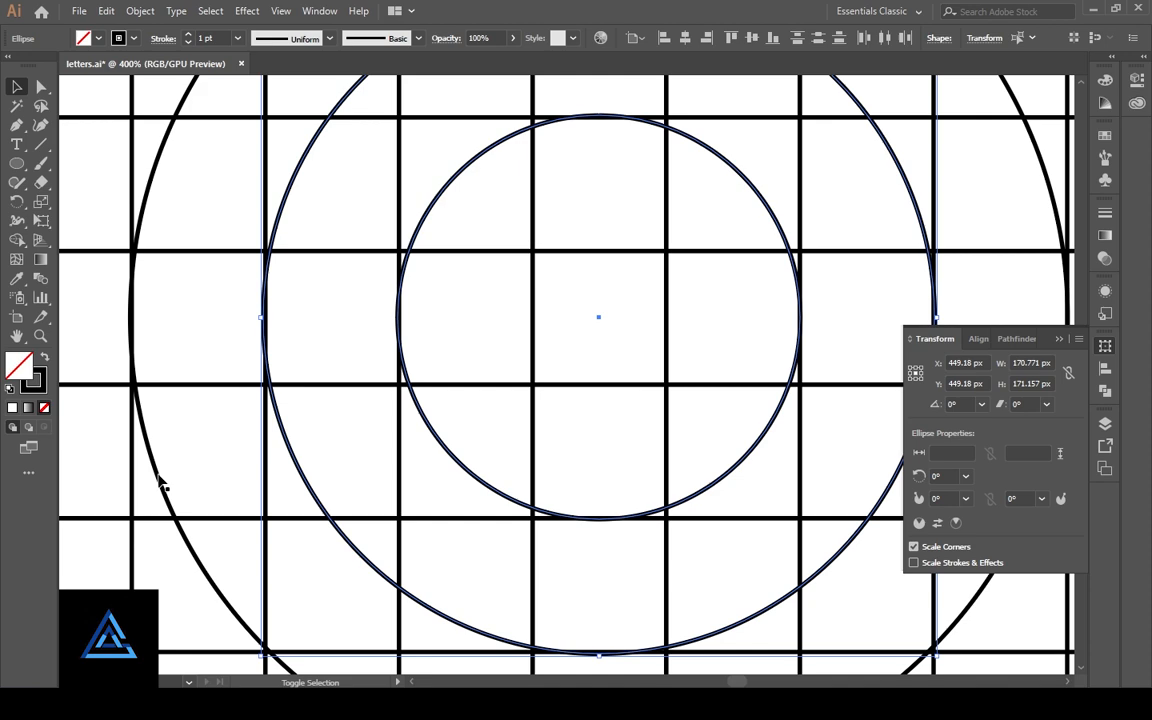
left_click(131, 318, "shift")
left_click(193, 368)
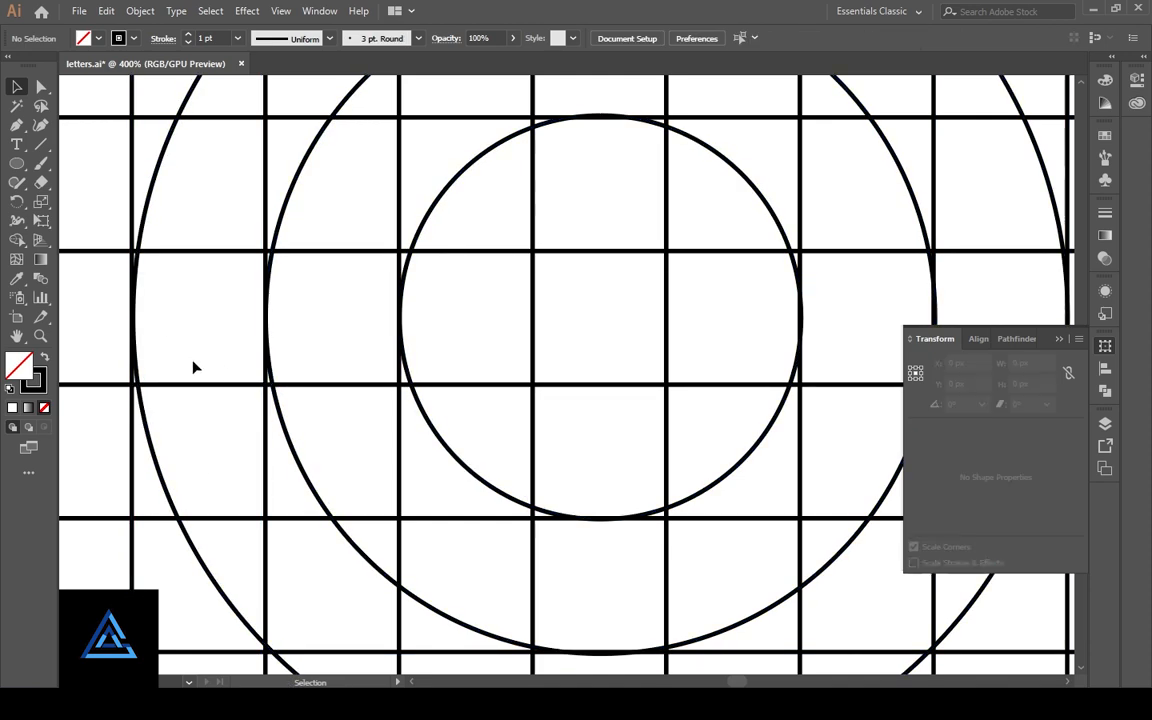
Step: Fine-tune the left edge of each concentric circle individually against its vertical grid line
left_click(134, 393)
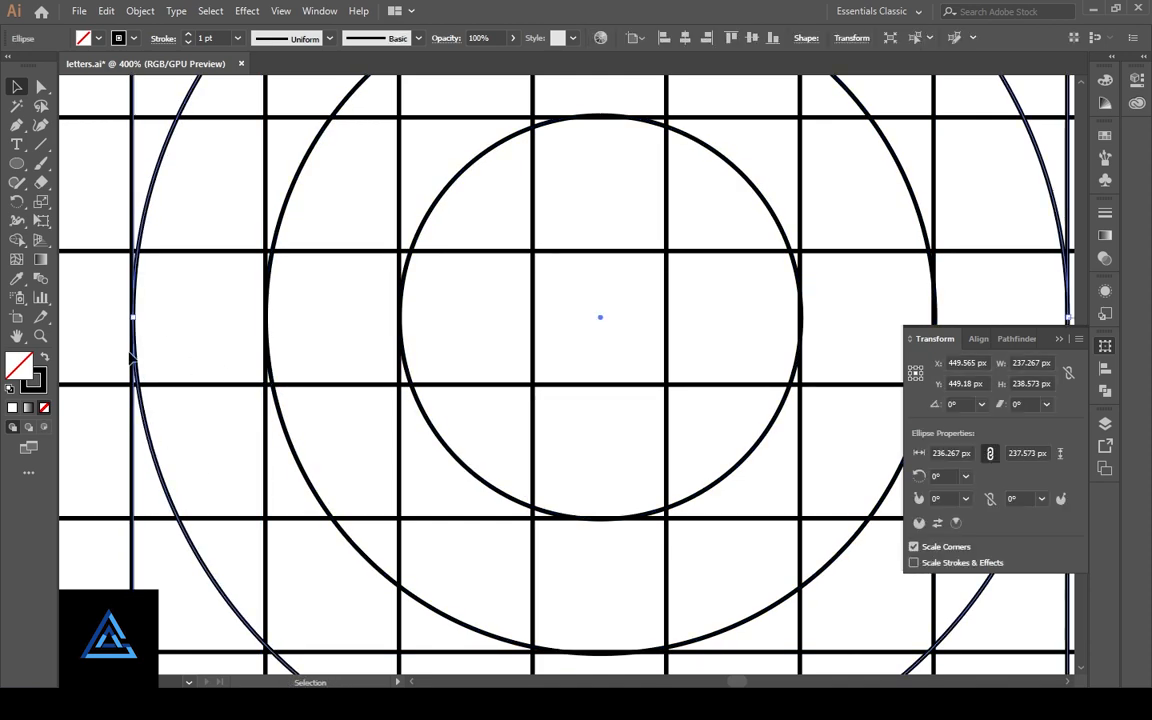
left_click(244, 329)
left_click(281, 415)
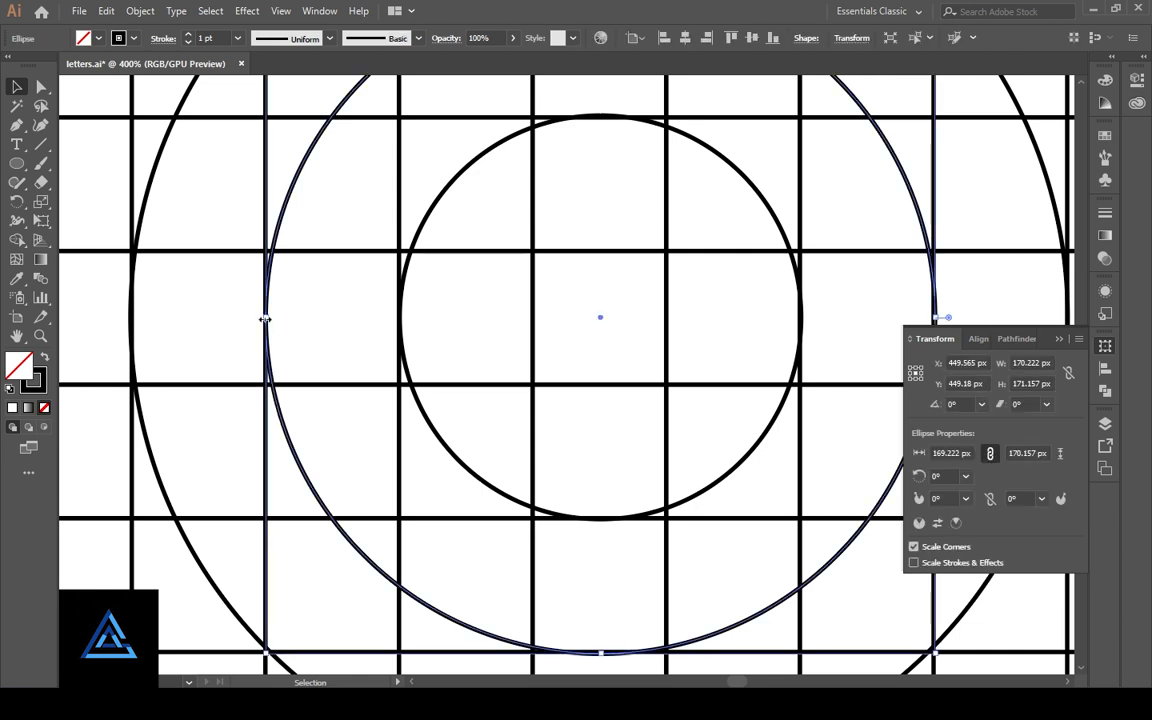
left_click(296, 334)
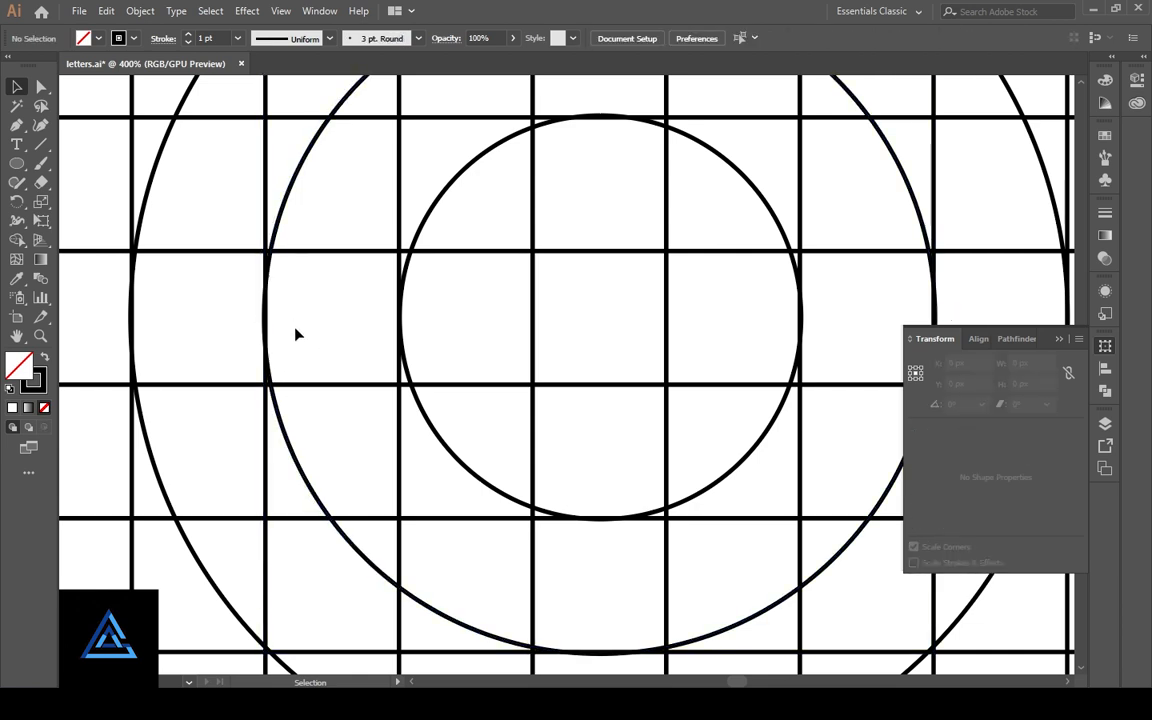
left_click(428, 425)
left_click(424, 334)
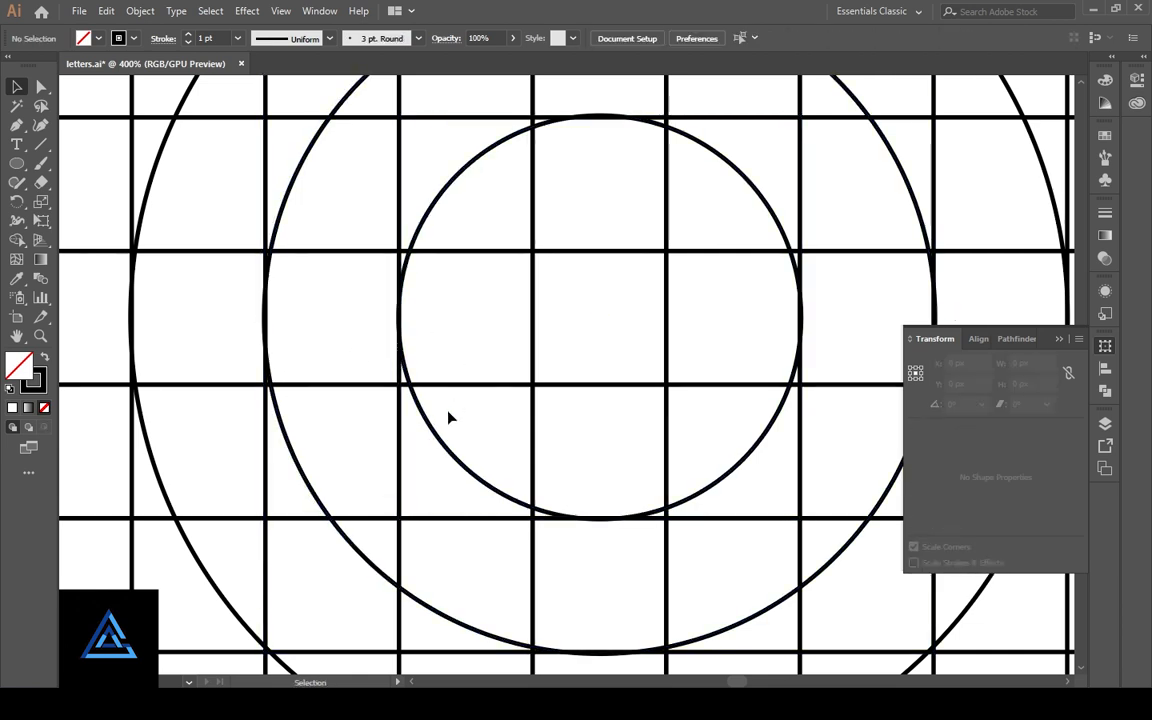
Step: Copy the outer and middle circles about two grid squares to the right and three squares down
scroll(448, 411, "down", 2)
left_click_drag(595, 409, 437, 337)
key("ctrl+1")
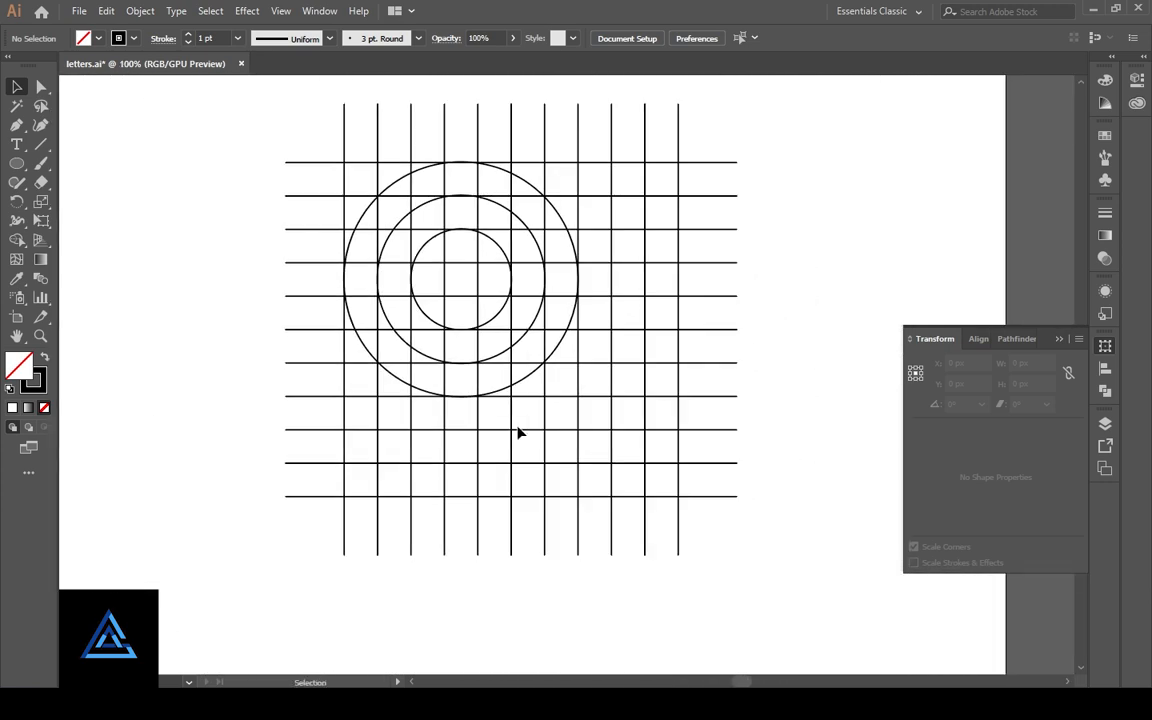
left_click(499, 391)
left_click(502, 354, "shift")
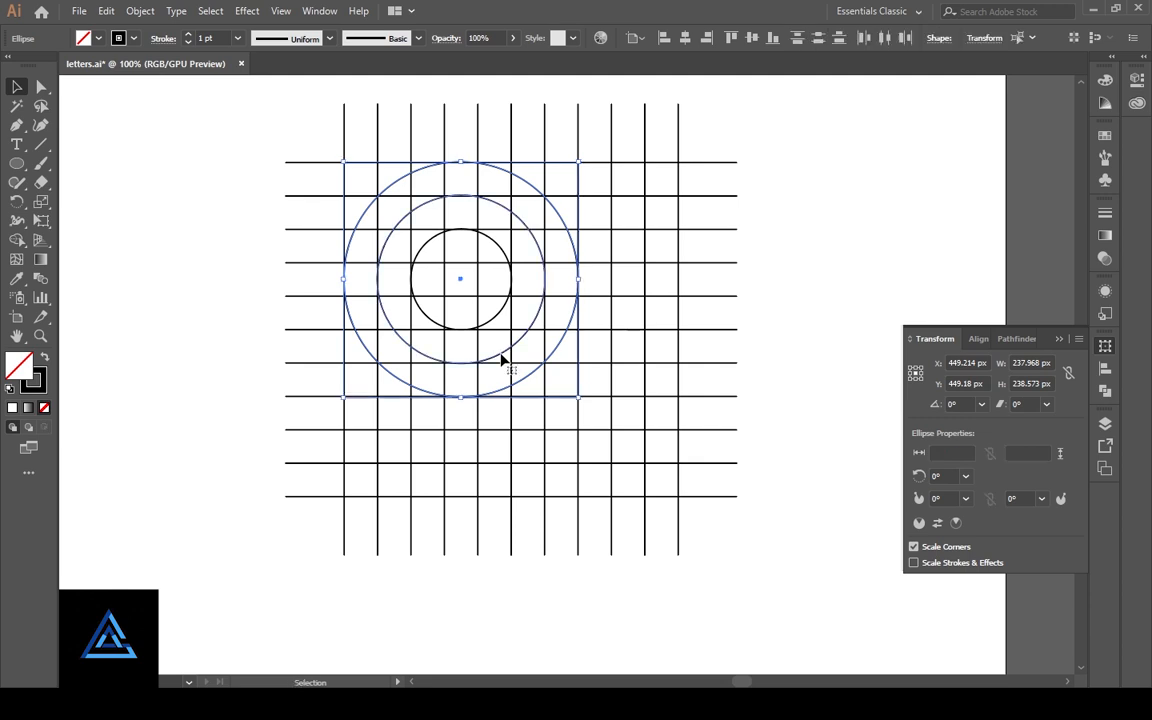
left_click_drag(502, 355, 568, 460)
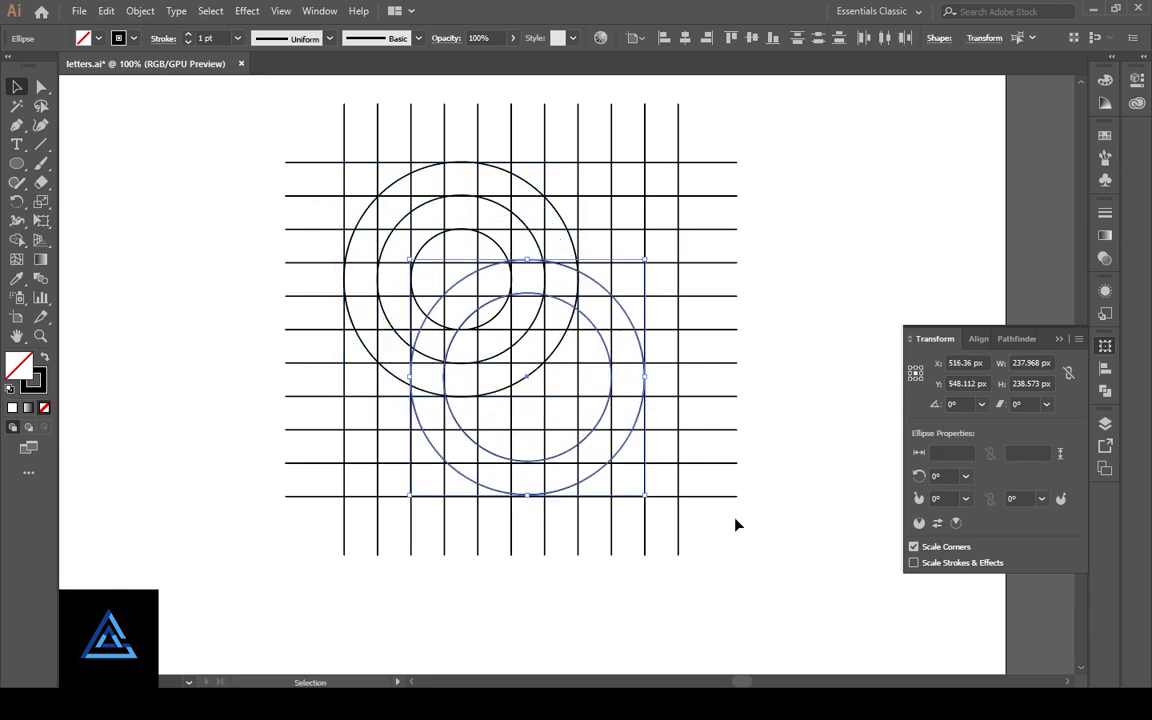
Step: Group the two copied circles and nudge them into place so the larger one touches the bottom grid line
key("ctrl+plus")
key("v")
left_click_drag(567, 377, 569, 381)
left_click(571, 392)
left_click(790, 467)
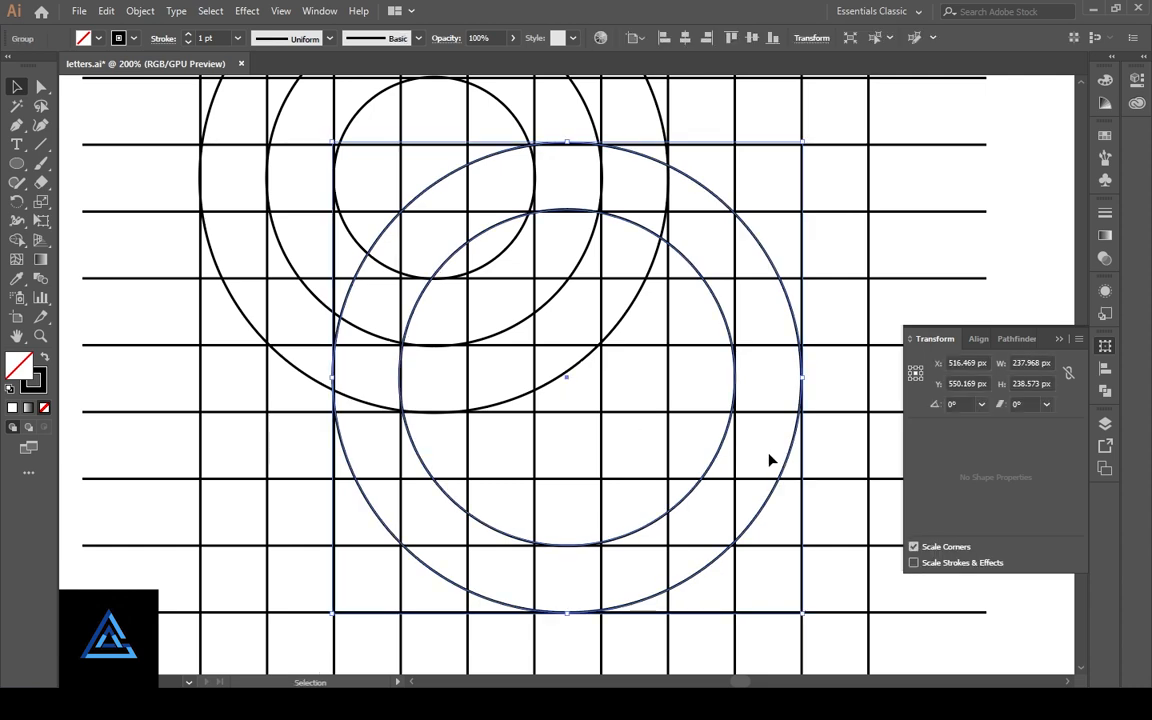
left_click(581, 422)
Step: Select the grid and circles and merge the left stem and upper arch of the letter P with Shape Builder
left_click_drag(584, 479, 604, 507)
key("ctrl+minus")
key("ctrl+minus")
left_click_drag(631, 440, 616, 446)
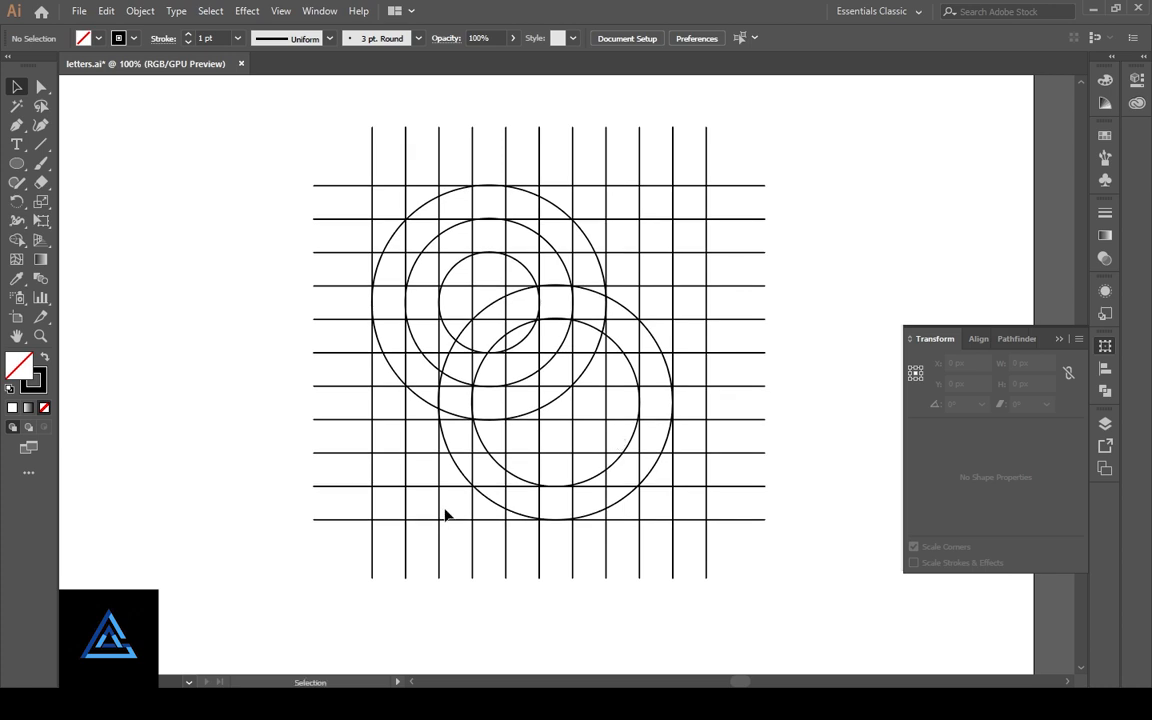
left_click_drag(316, 140, 745, 585)
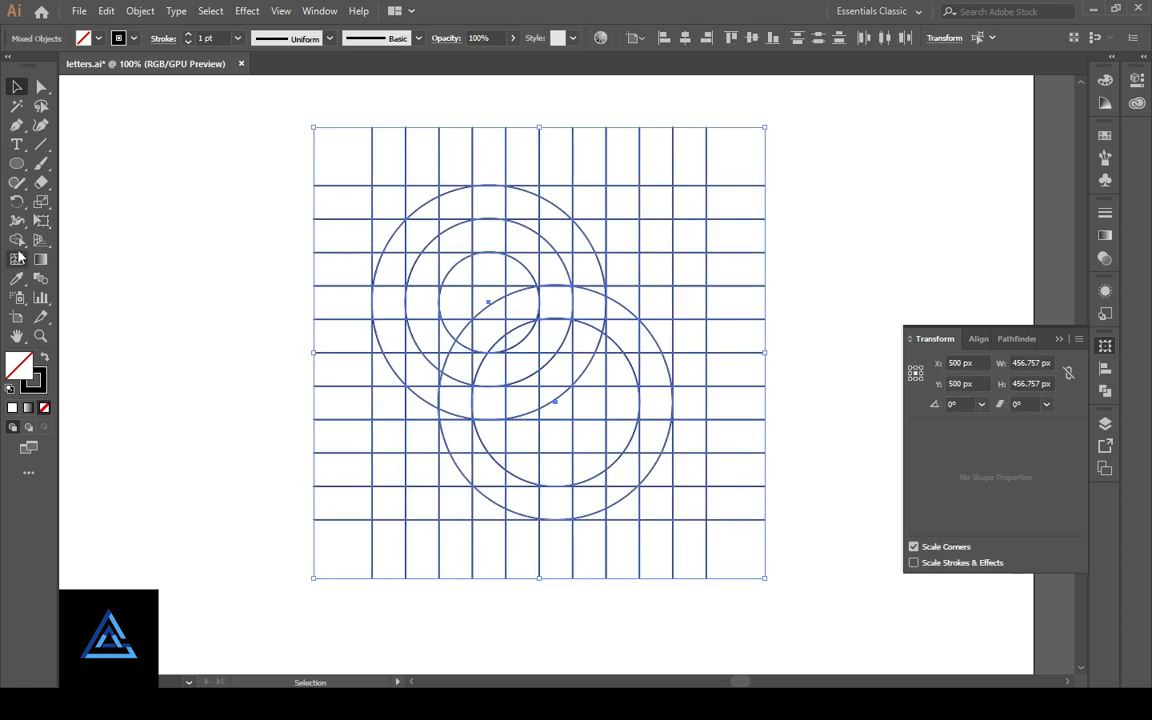
left_click(16, 240)
left_click_drag(390, 490, 391, 364)
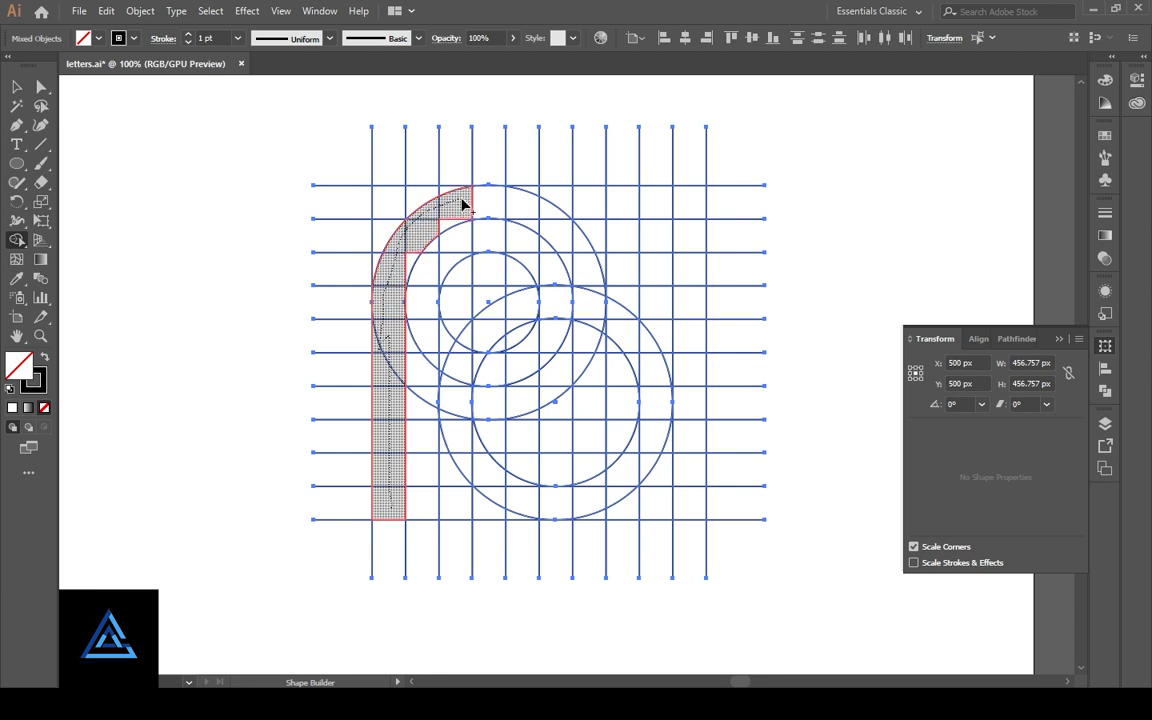
left_click_drag(463, 204, 543, 219)
left_click_drag(592, 294, 579, 278)
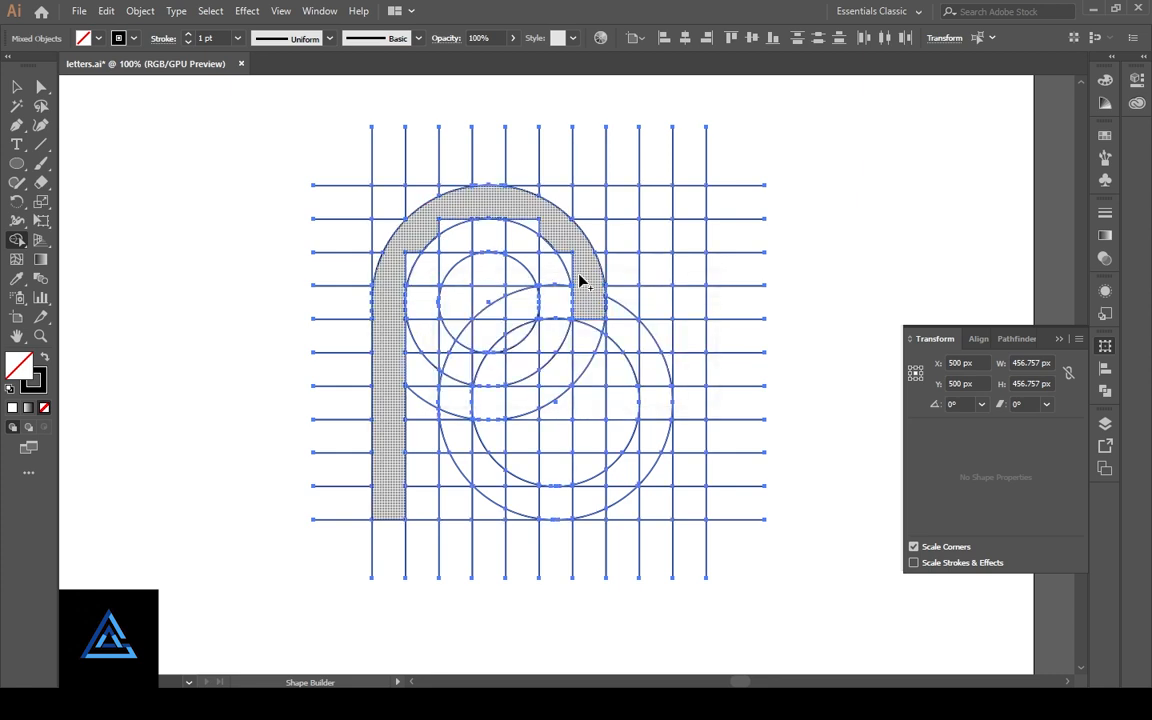
Step: Swap fill and stroke for a solid black fill and merge the leftover slivers along the arch's inner curve
key("shift+x")
left_click(399, 391)
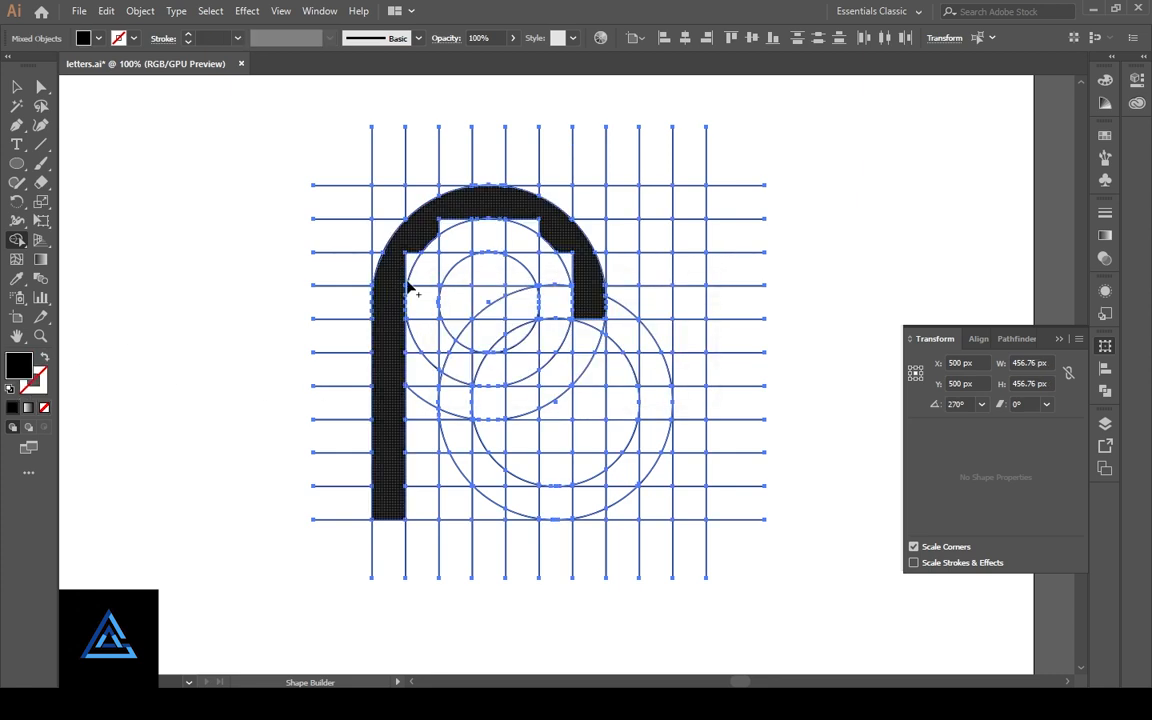
left_click(446, 230)
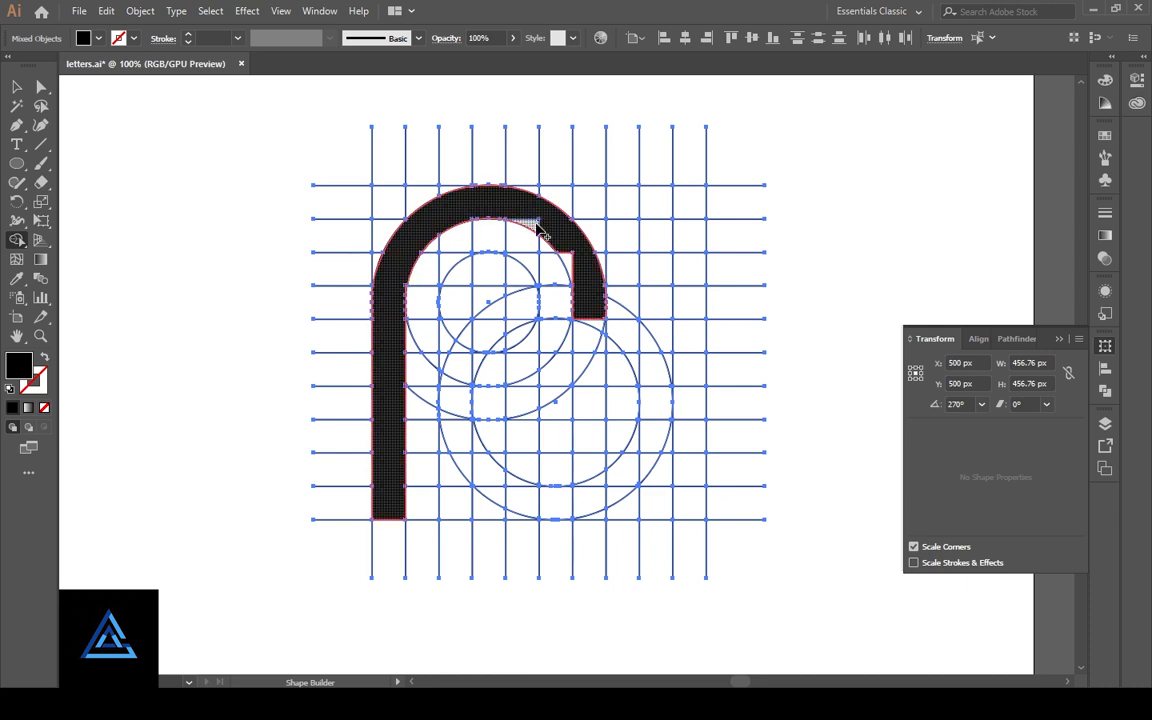
left_click(574, 266)
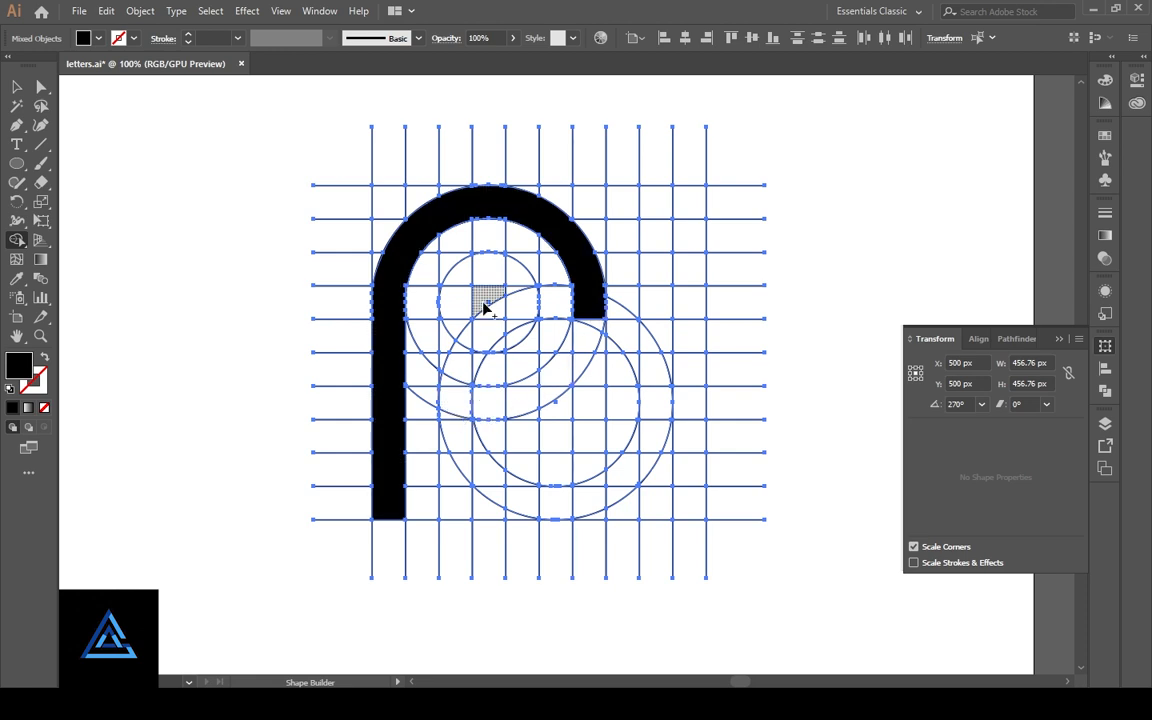
Step: Merge the short inner stem and join it through the lower curve of the P's bowl to the arch with Shape Builder
left_click(451, 376)
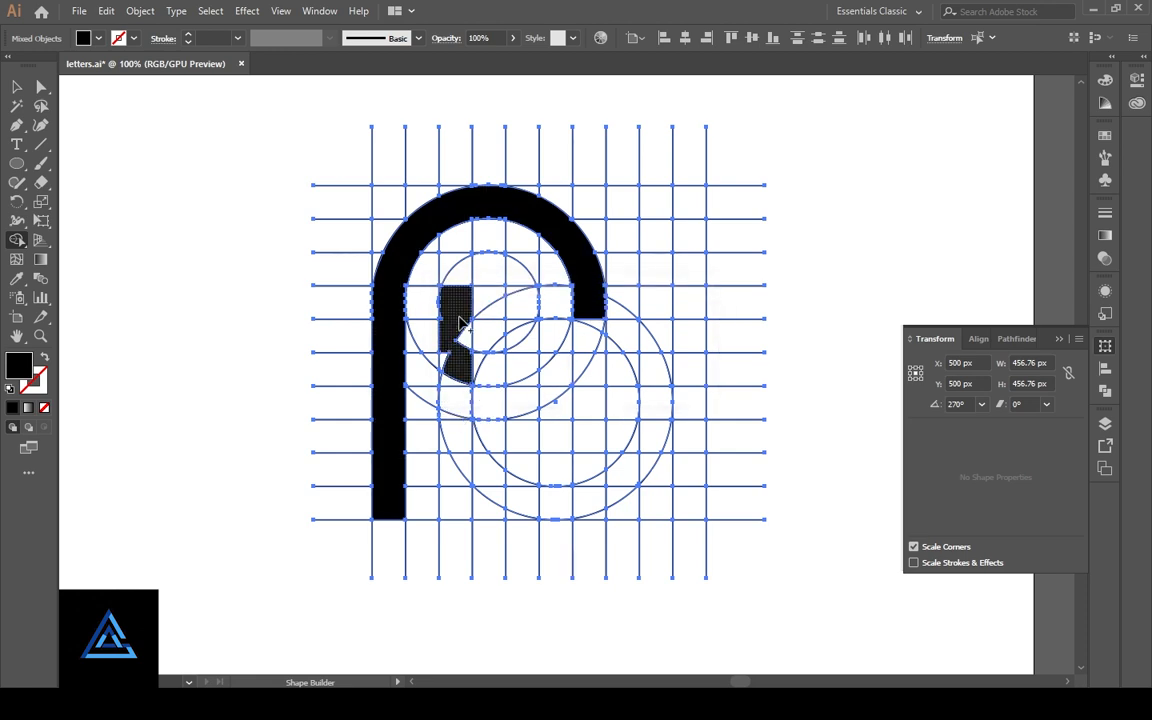
left_click(452, 402)
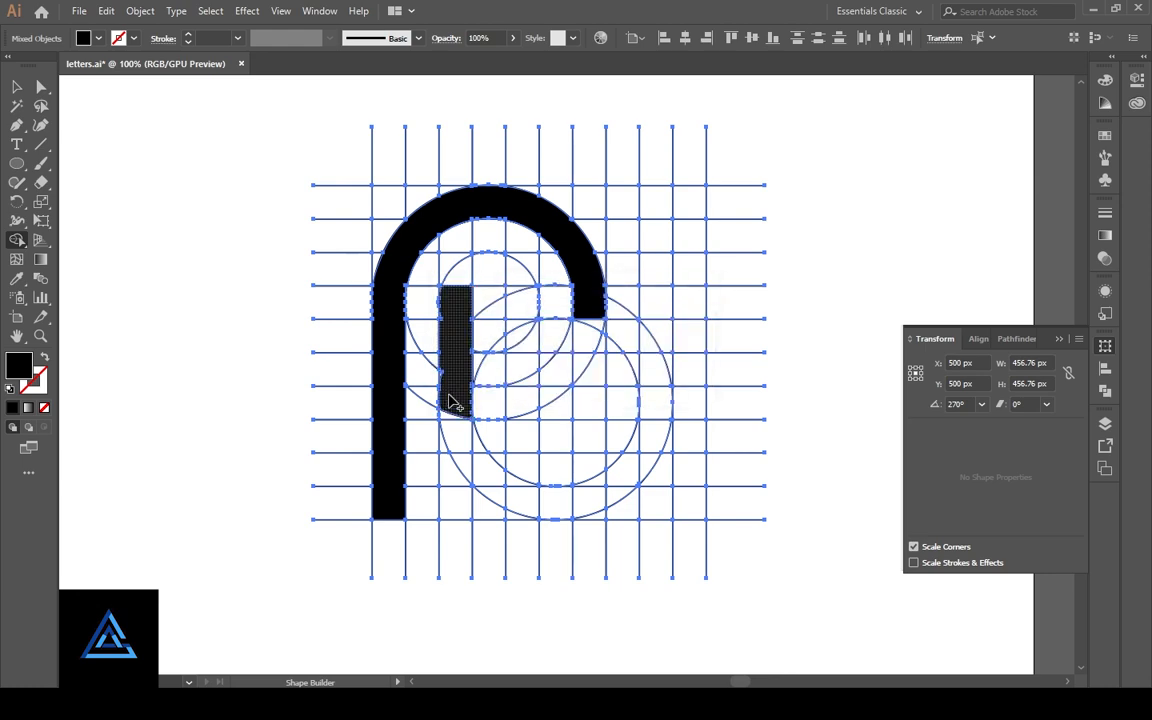
left_click_drag(561, 376, 592, 305)
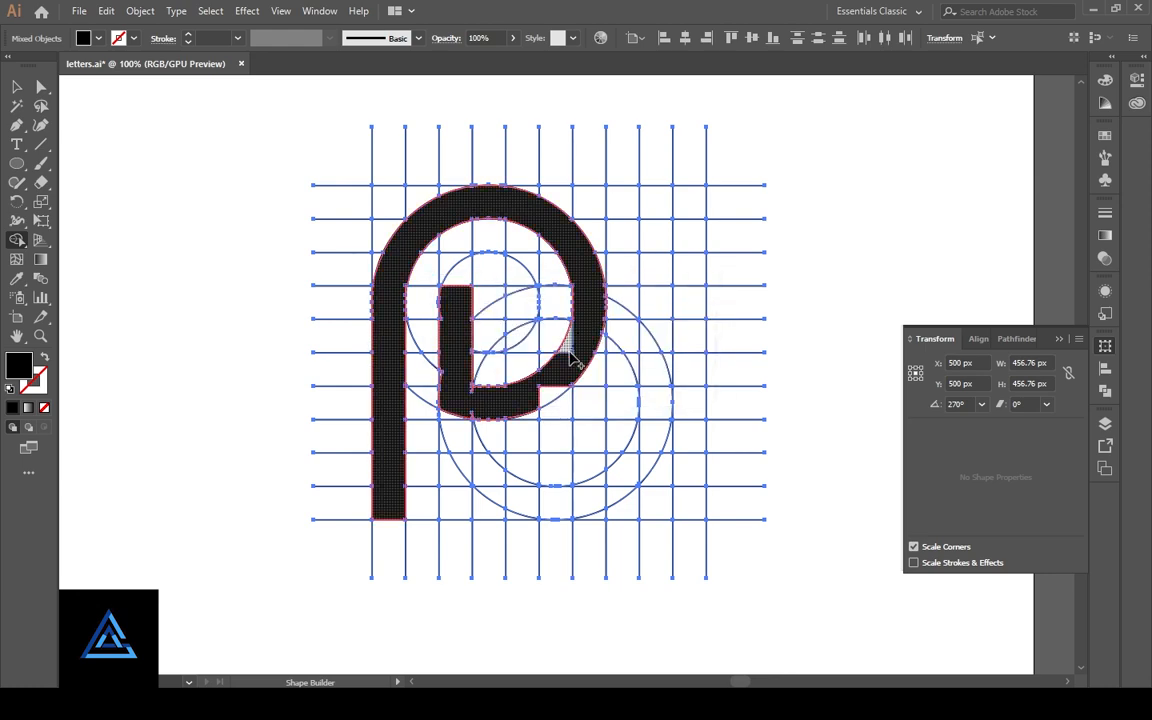
Step: Merge the leftover slivers along the bowl's lower curve and at its inner and outer junctions with the short stem
key("ctrl+plus")
key("ctrl+plus")
key("ctrl+plus")
key("ctrl+plus")
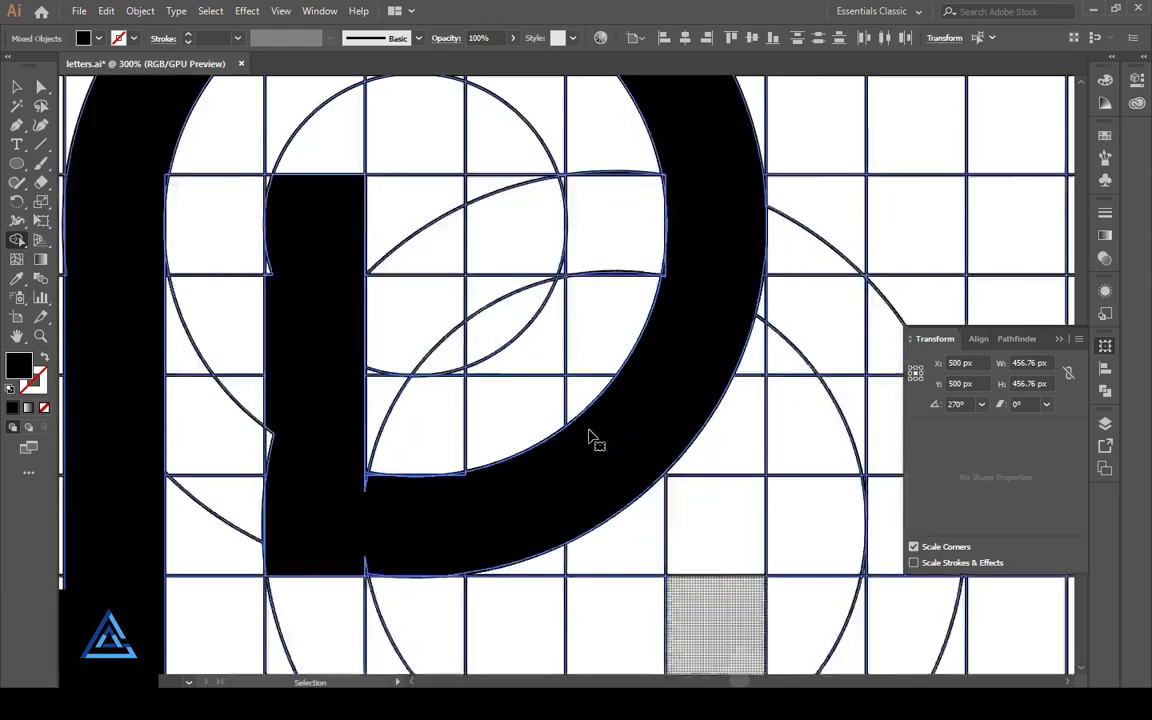
left_click_drag(442, 571, 671, 442)
key("ctrl+plus")
left_click_drag(380, 610, 695, 448)
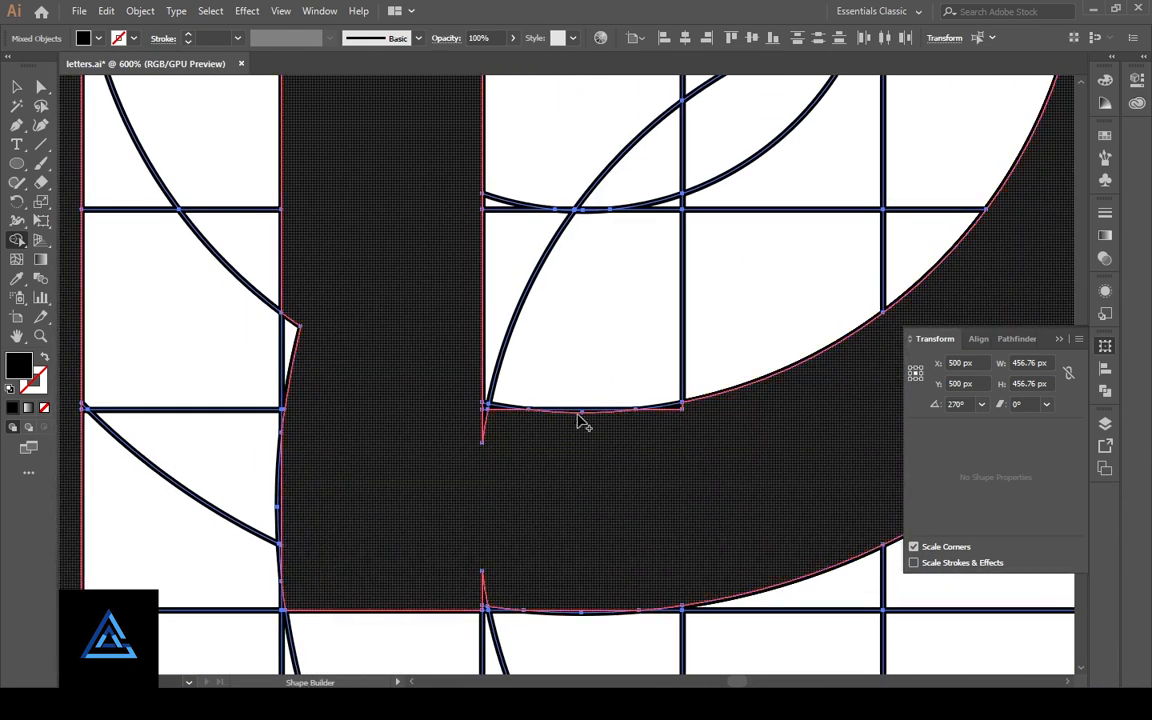
left_click_drag(668, 406, 649, 459)
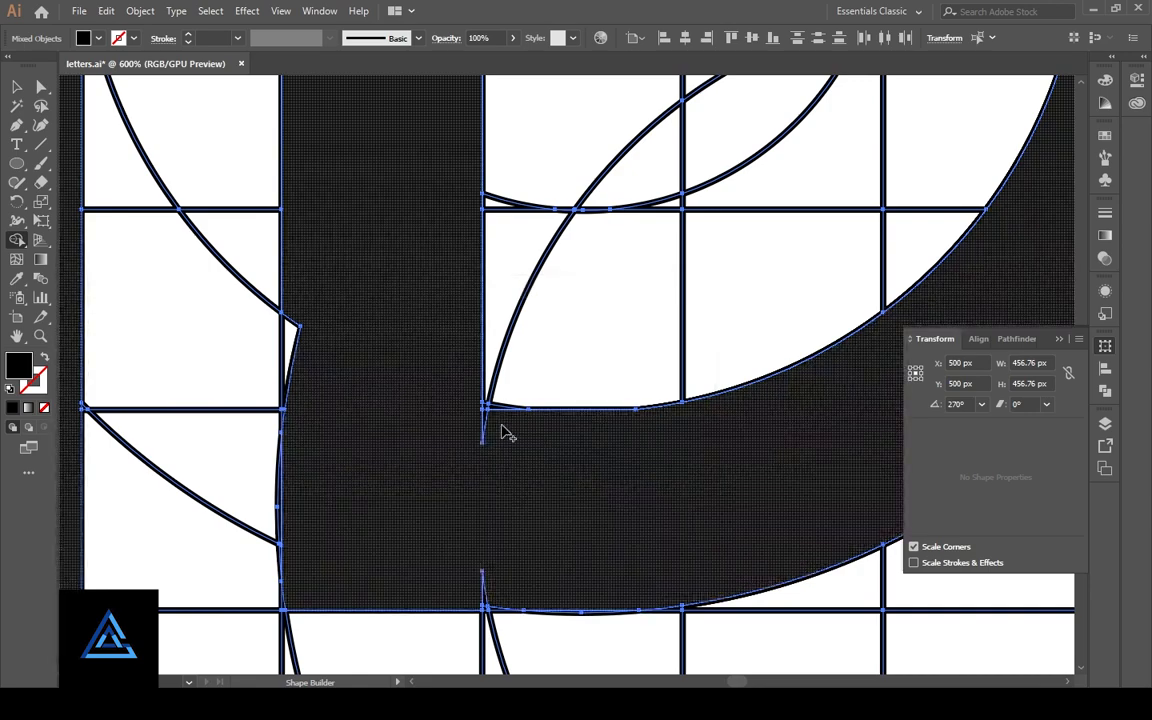
left_click_drag(497, 437, 527, 550)
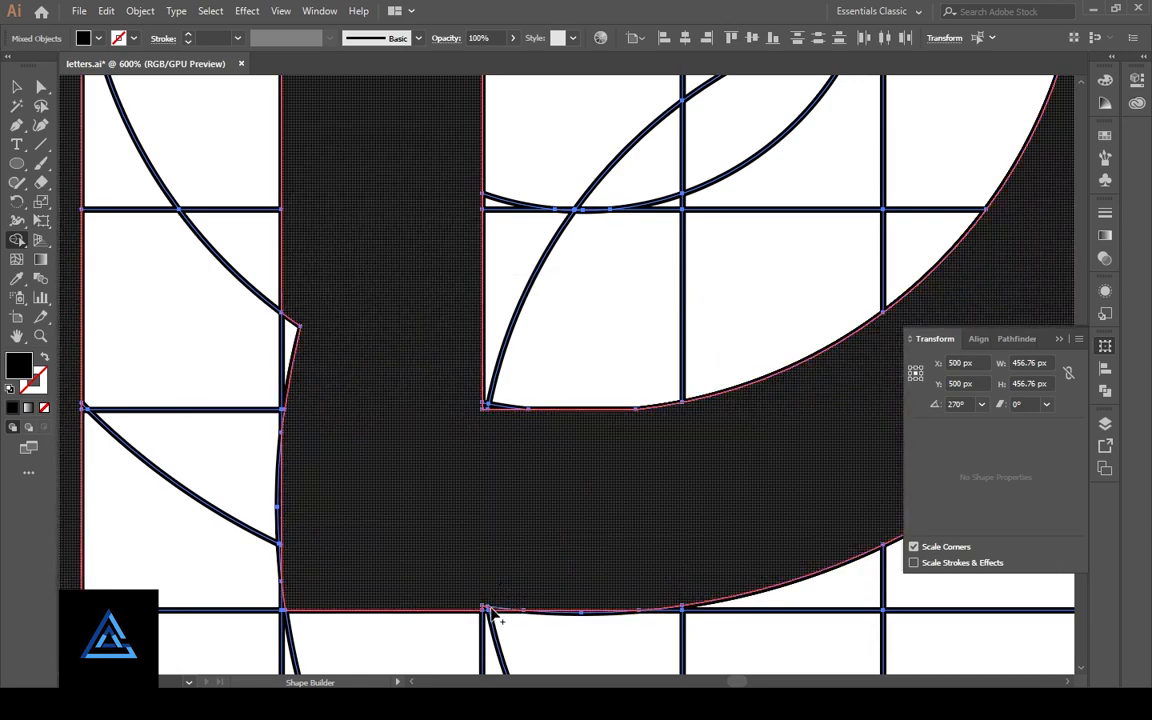
left_click_drag(490, 607, 492, 610)
Step: Merge the slivers along the short inner stem's left edge, from its lower part up to the top corner
left_click_drag(307, 432, 421, 430)
left_click_drag(403, 355, 448, 430)
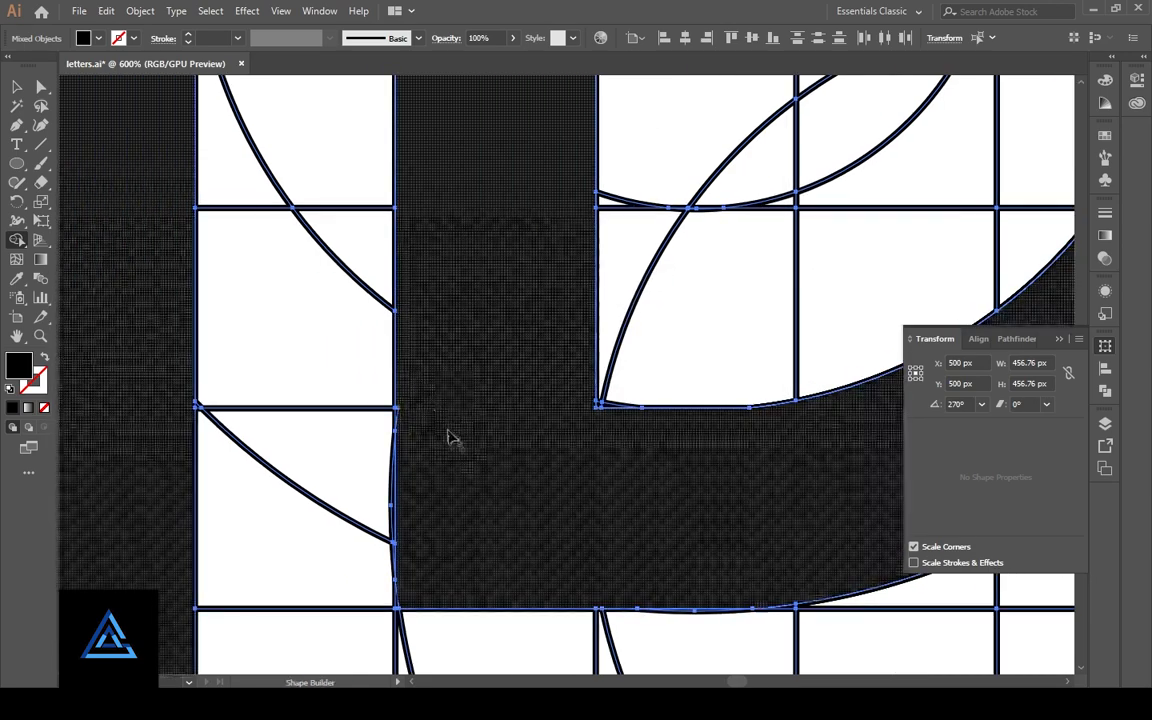
scroll(455, 455, "down", 2)
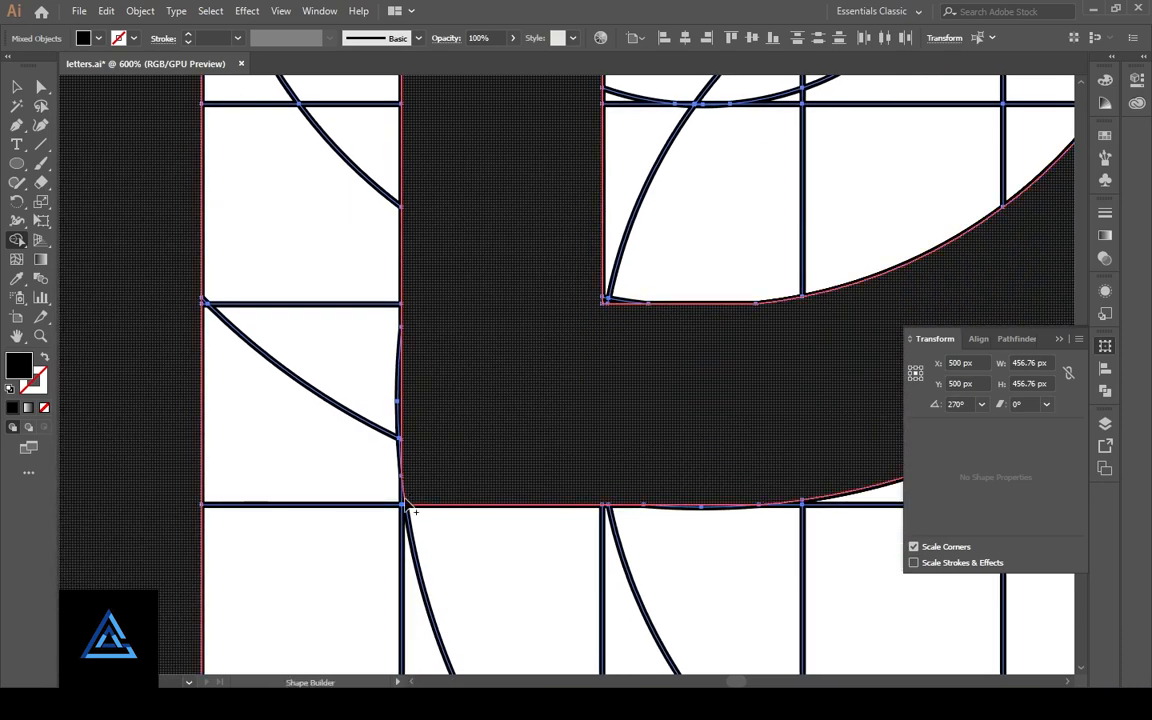
scroll(480, 380, "up", 5)
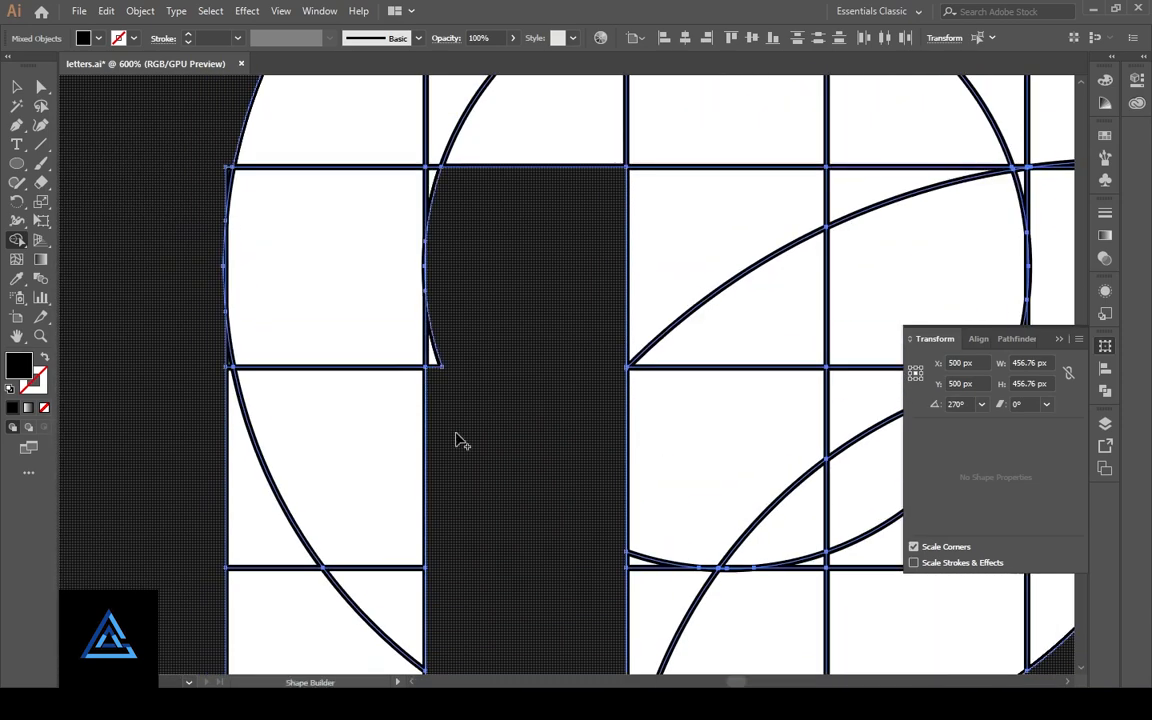
left_click(432, 352)
scroll(481, 360, "up", 3)
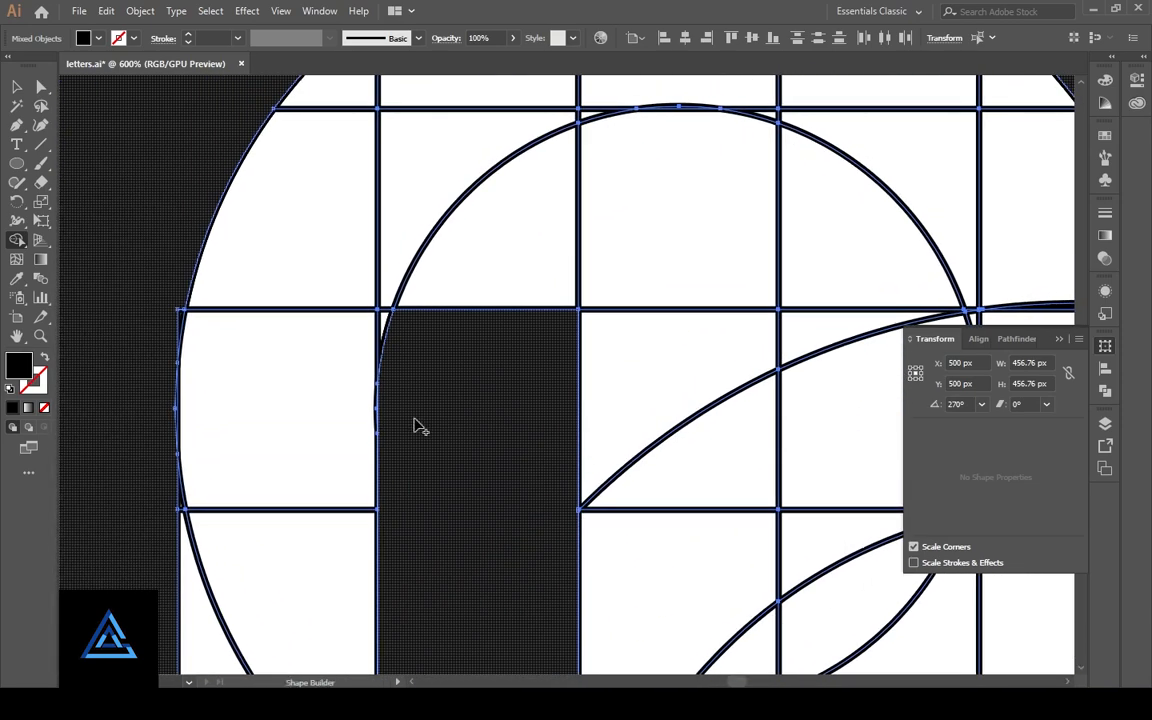
left_click_drag(385, 384, 383, 335)
Step: Merge the small curved block inside the P's bowl, one grid column right of the short inner stem
key("ctrl+minus")
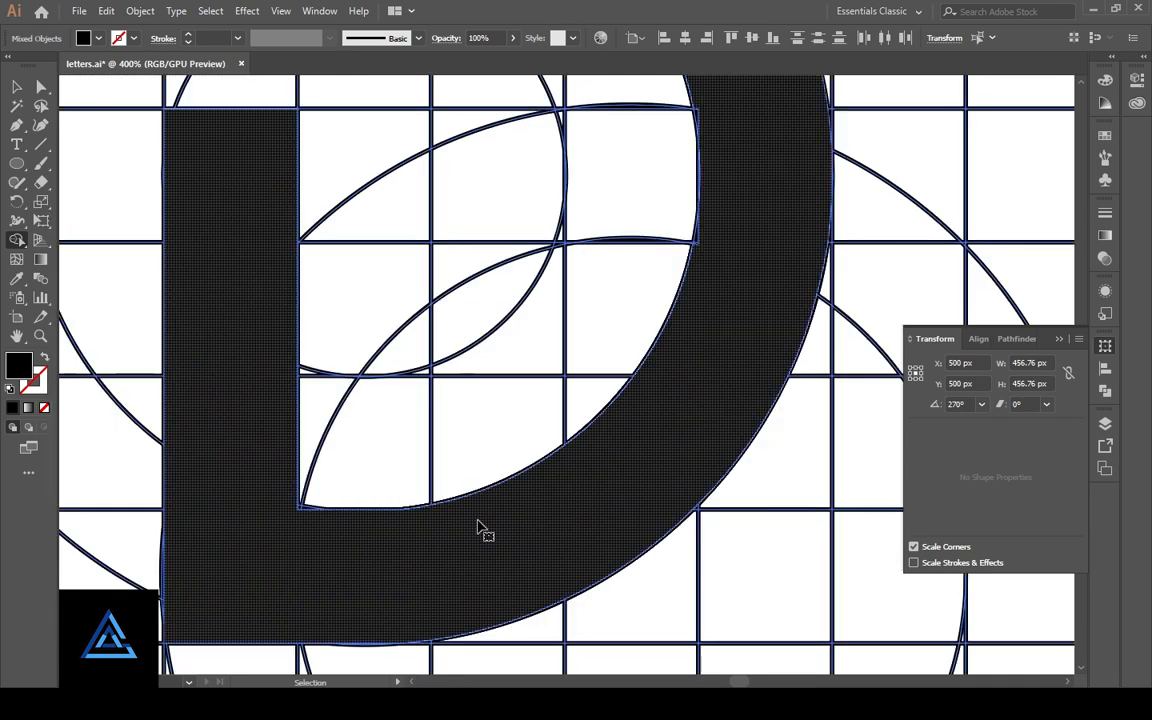
left_click_drag(475, 589, 501, 586)
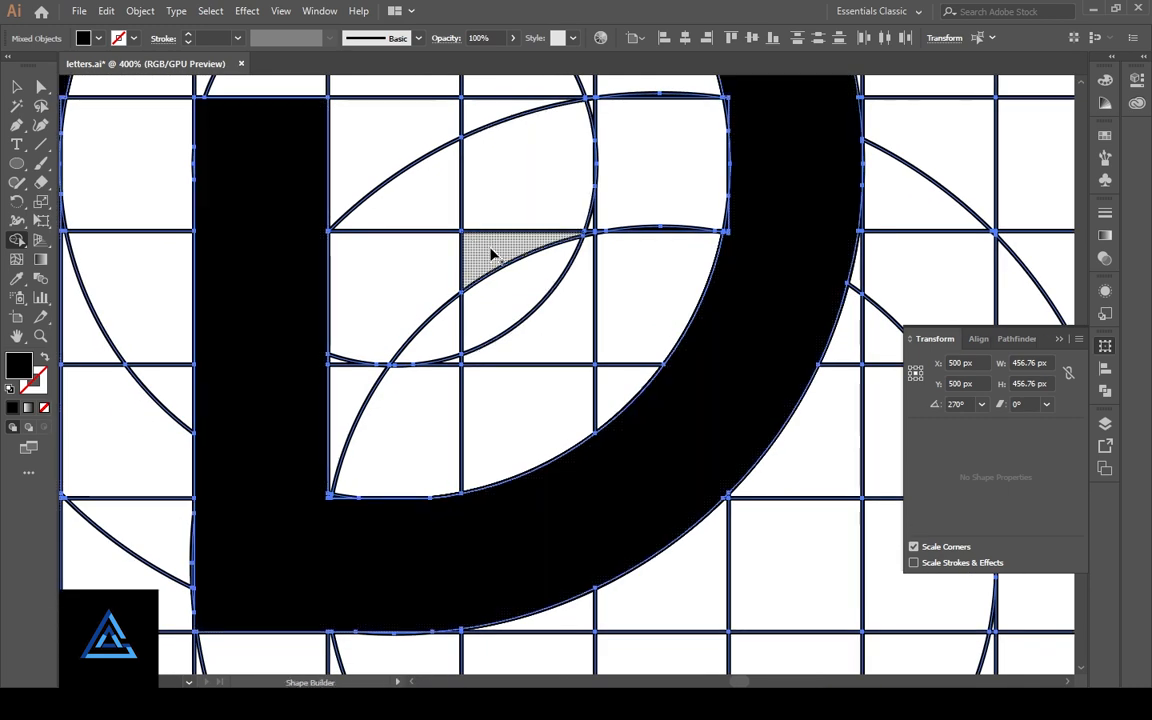
left_click_drag(489, 250, 517, 207)
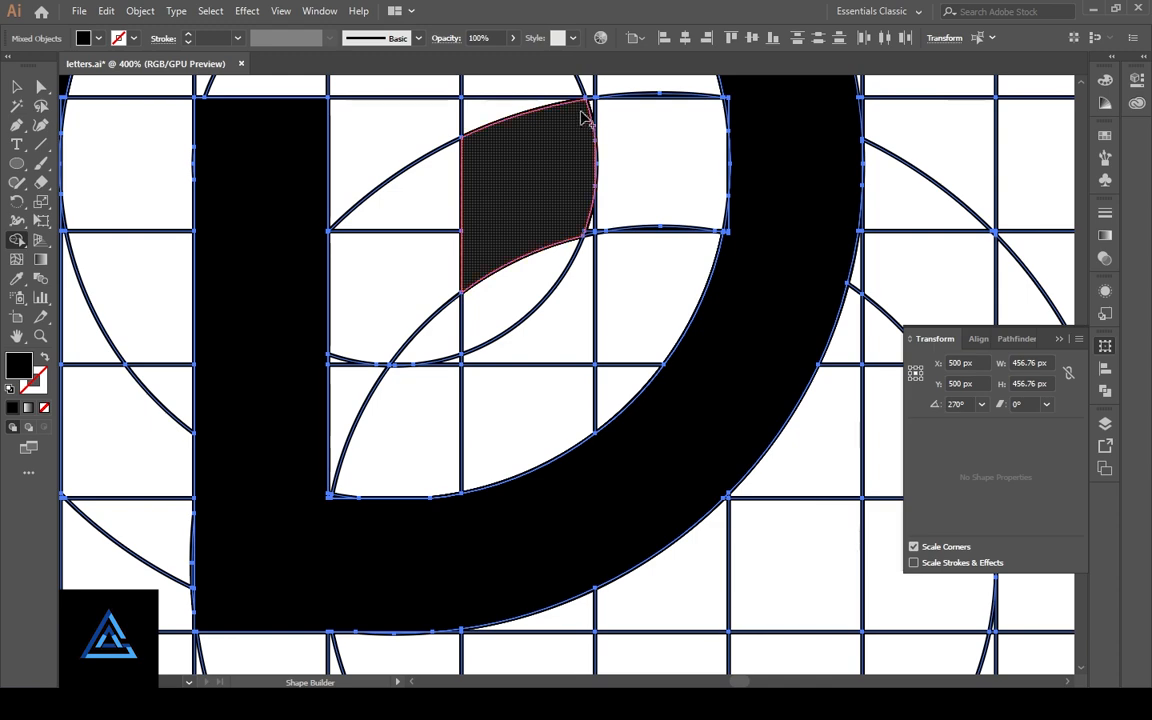
left_click(560, 237)
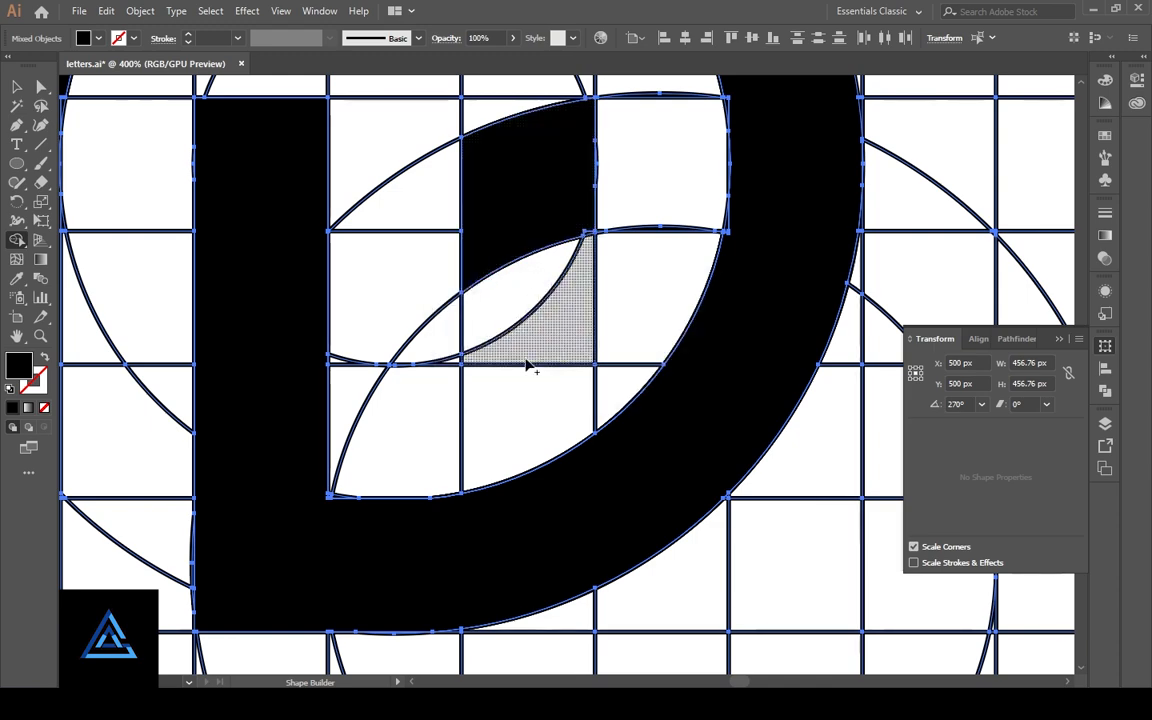
Step: Try to merge an L-shaped foot on the bottom grid line with the large arc curving around the P's lower right
key("ctrl+minus")
key("ctrl+minus")
left_click_drag(653, 558, 675, 418)
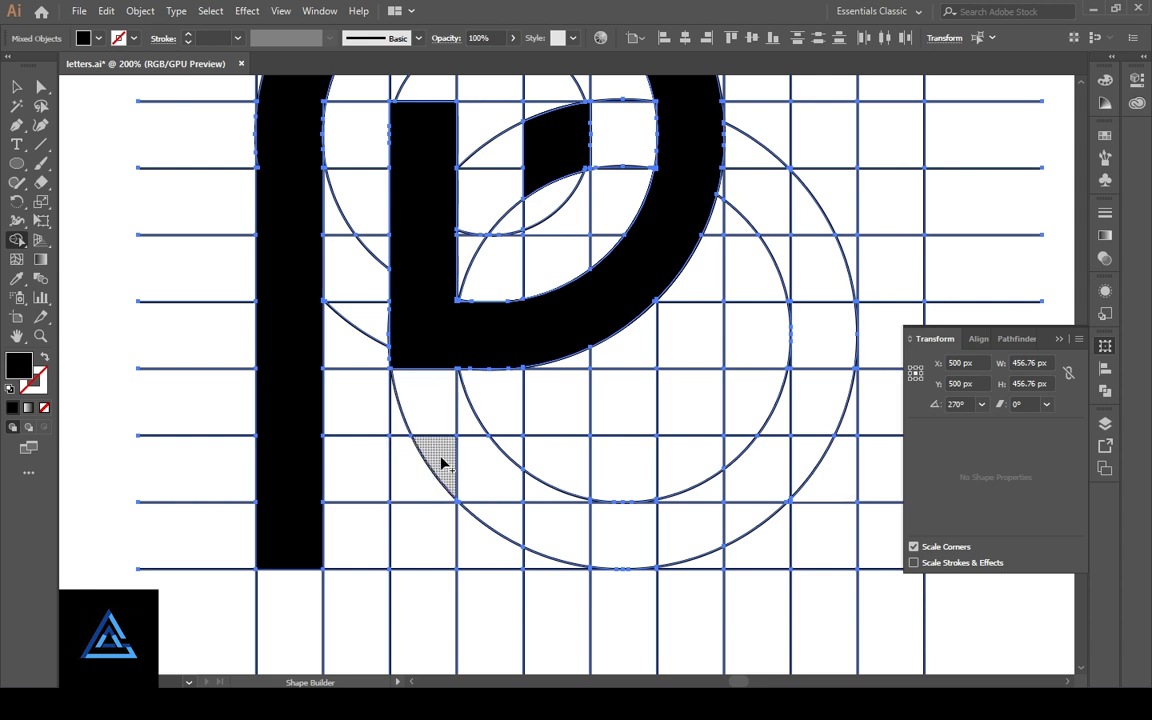
mouse_move(416, 460)
left_mouse_down()
mouse_move(412, 531)
mouse_move(507, 543)
left_mouse_up()
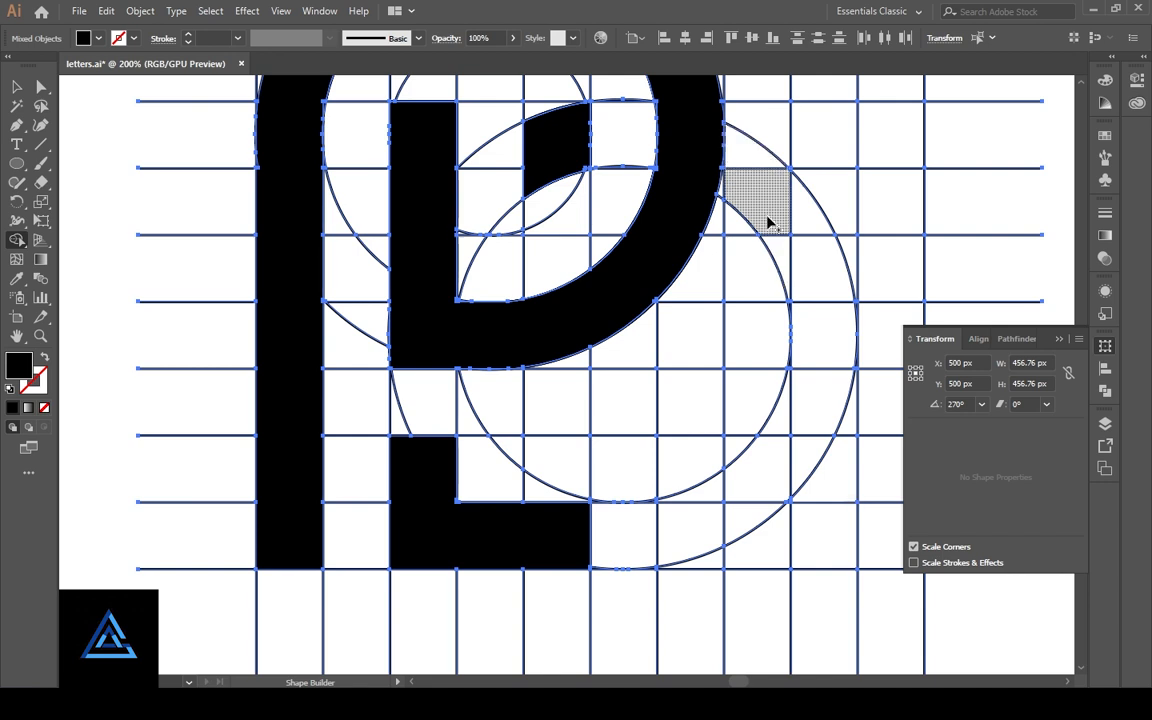
mouse_move(770, 222)
left_mouse_down()
mouse_move(768, 162)
mouse_move(812, 328)
mouse_move(806, 440)
mouse_move(726, 512)
mouse_move(590, 536)
left_mouse_up()
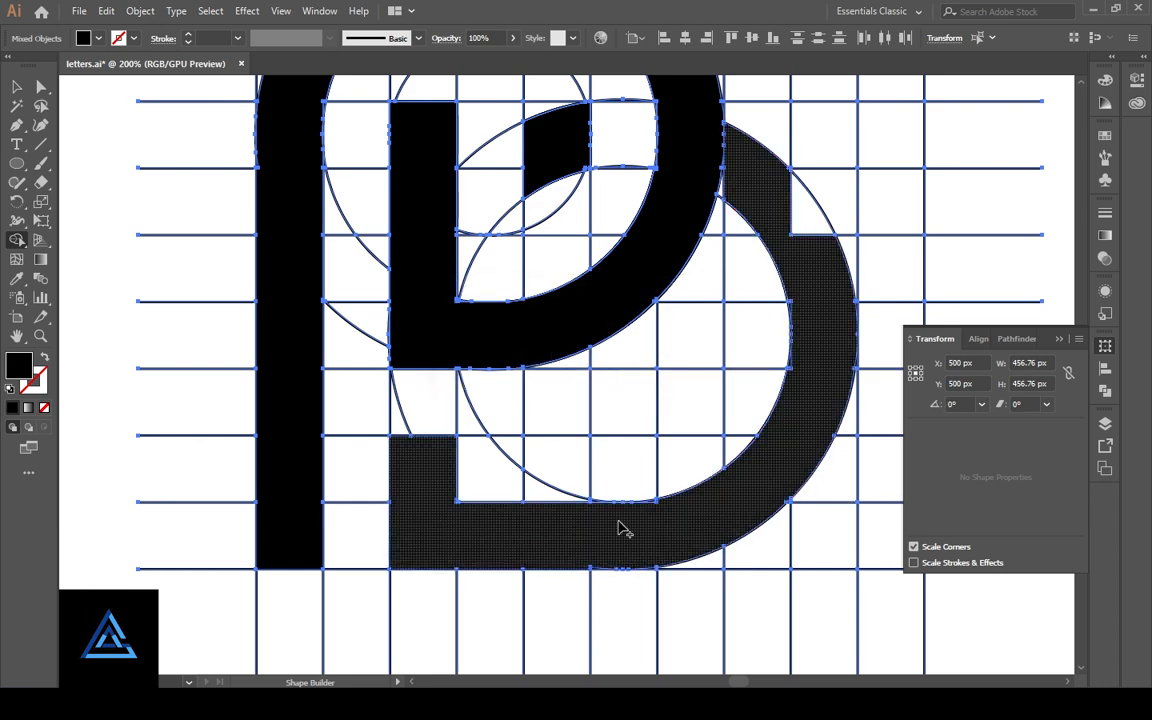
scroll(620, 528, "up", 1)
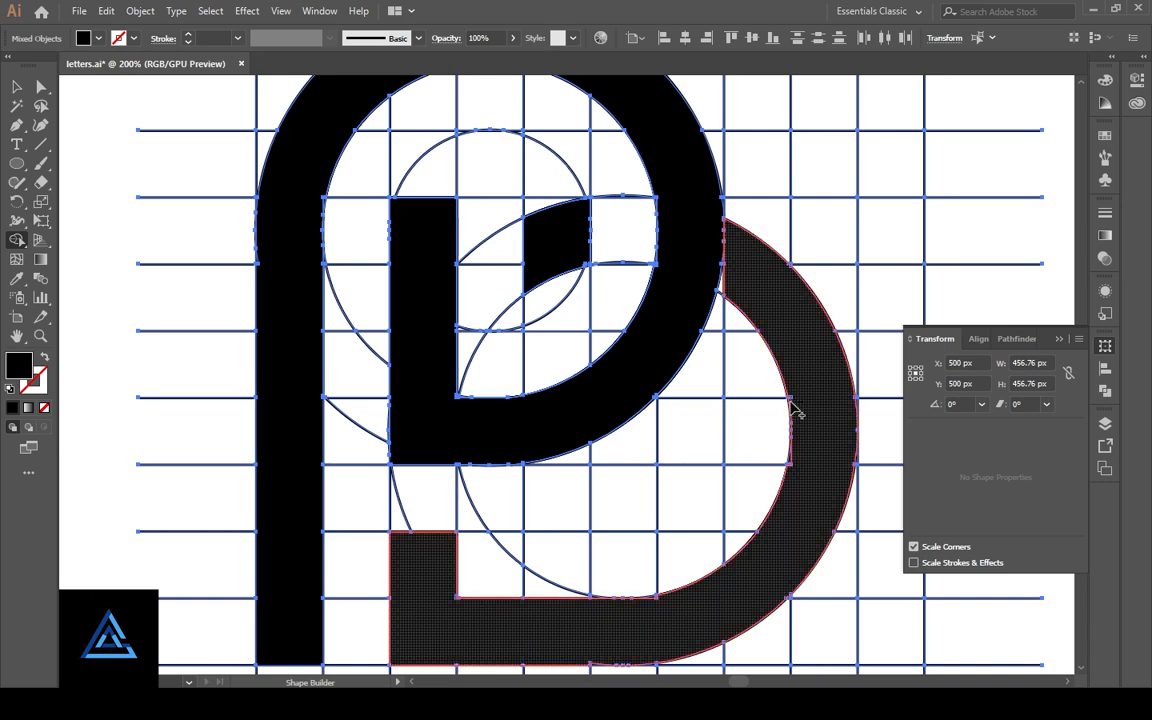
scroll(763, 520, "down", 3)
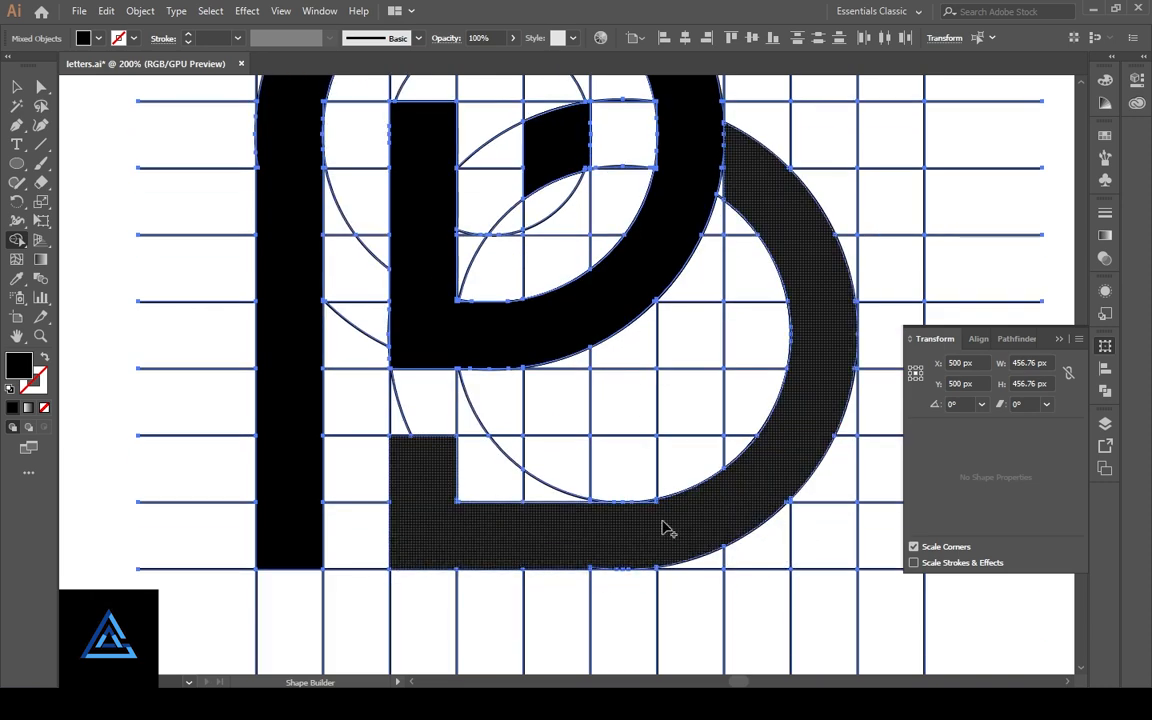
key("v")
scroll(598, 568, "down", 3)
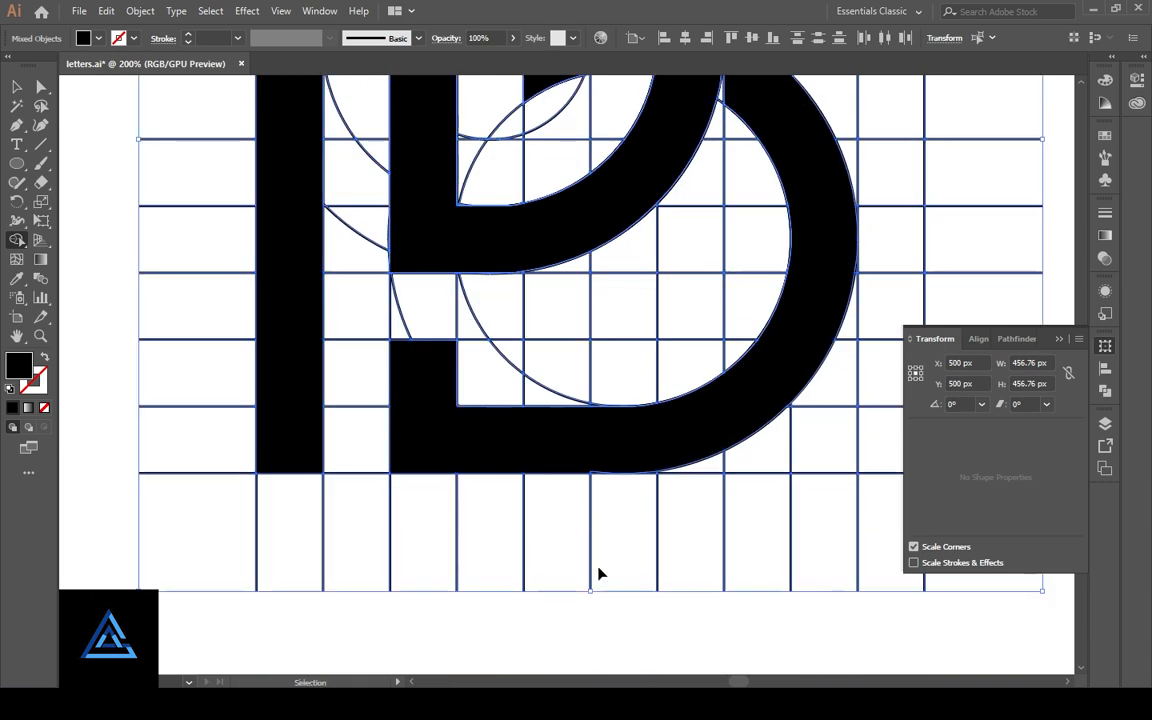
scroll(605, 560, "up", 3)
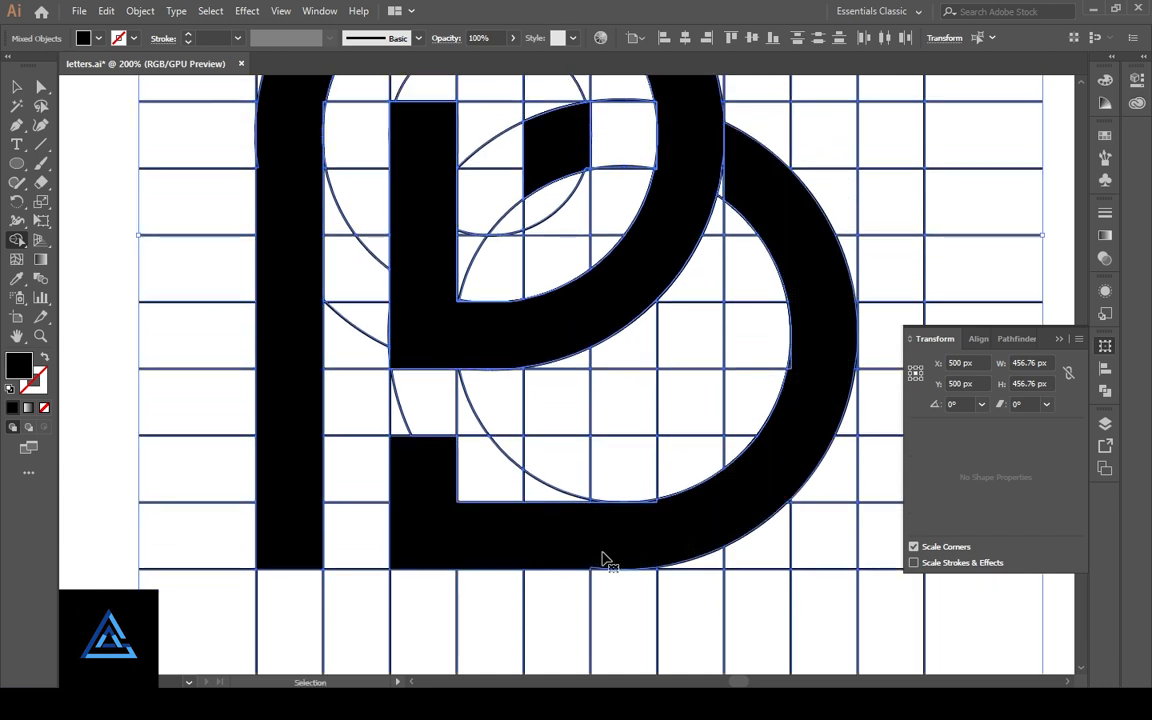
Step: Undo the merges of the L-shaped foot and the large lower-right arc
key("ctrl+z")
key("ctrl+z")
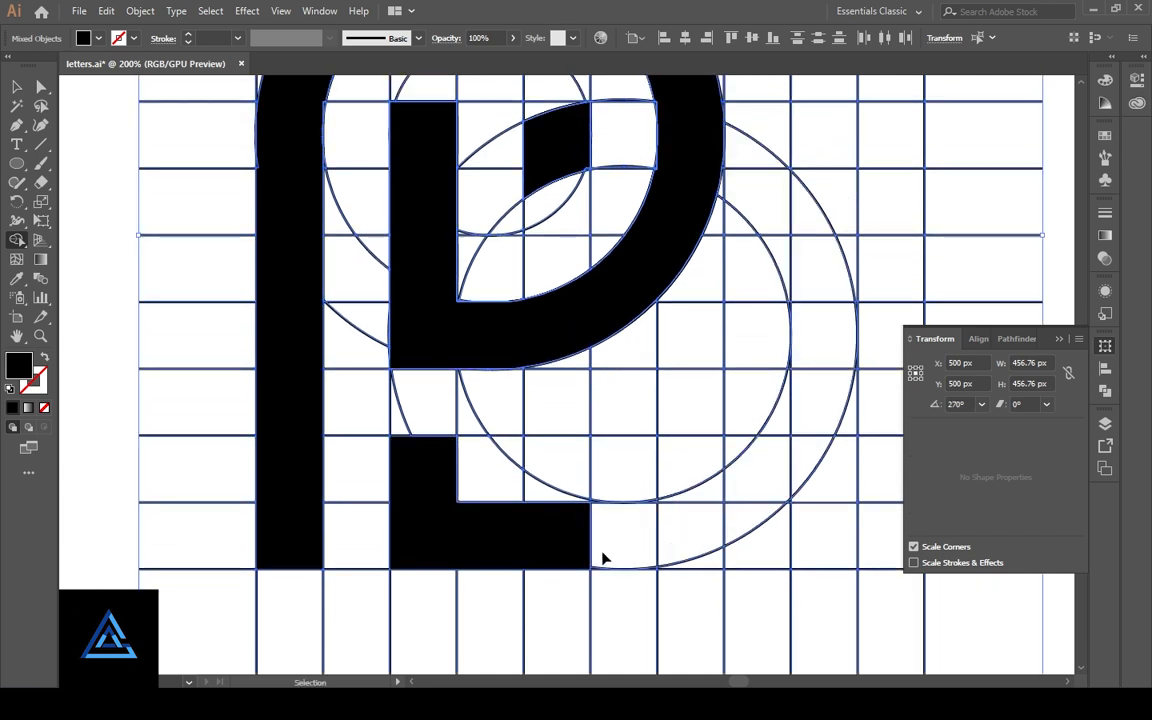
key("ctrl+z")
Step: Try to merge the foot's upright one grid column further right, and undo that merge
key("shift+m")
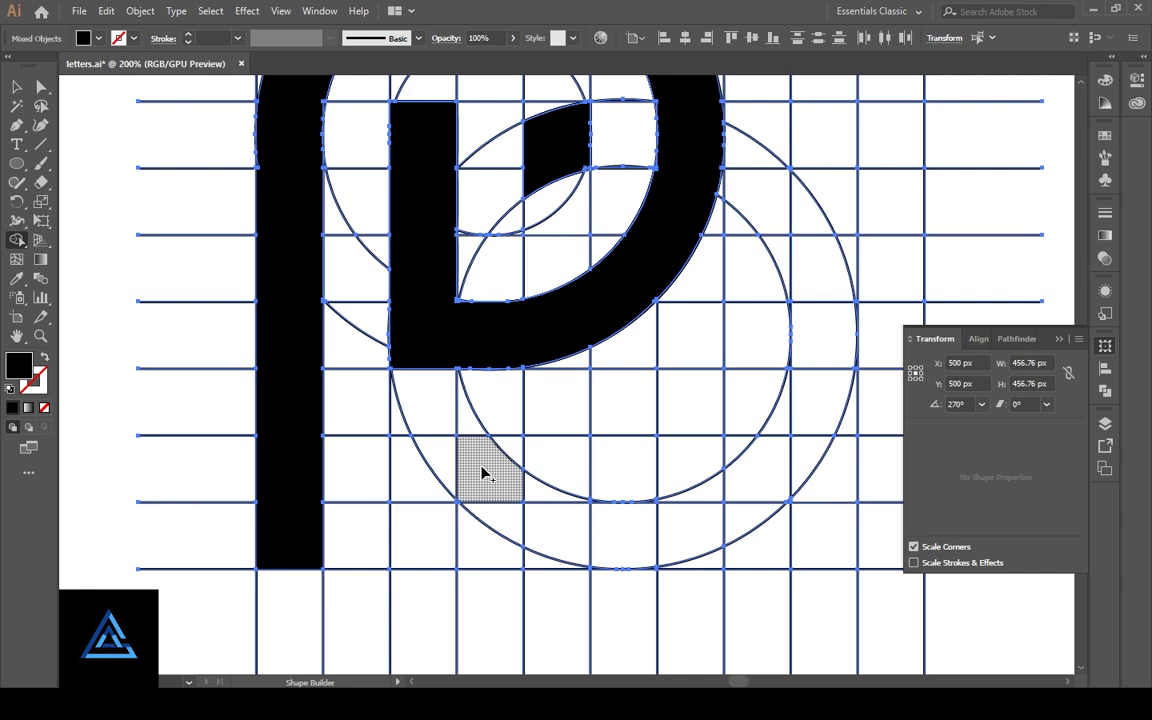
left_click_drag(482, 474, 483, 535)
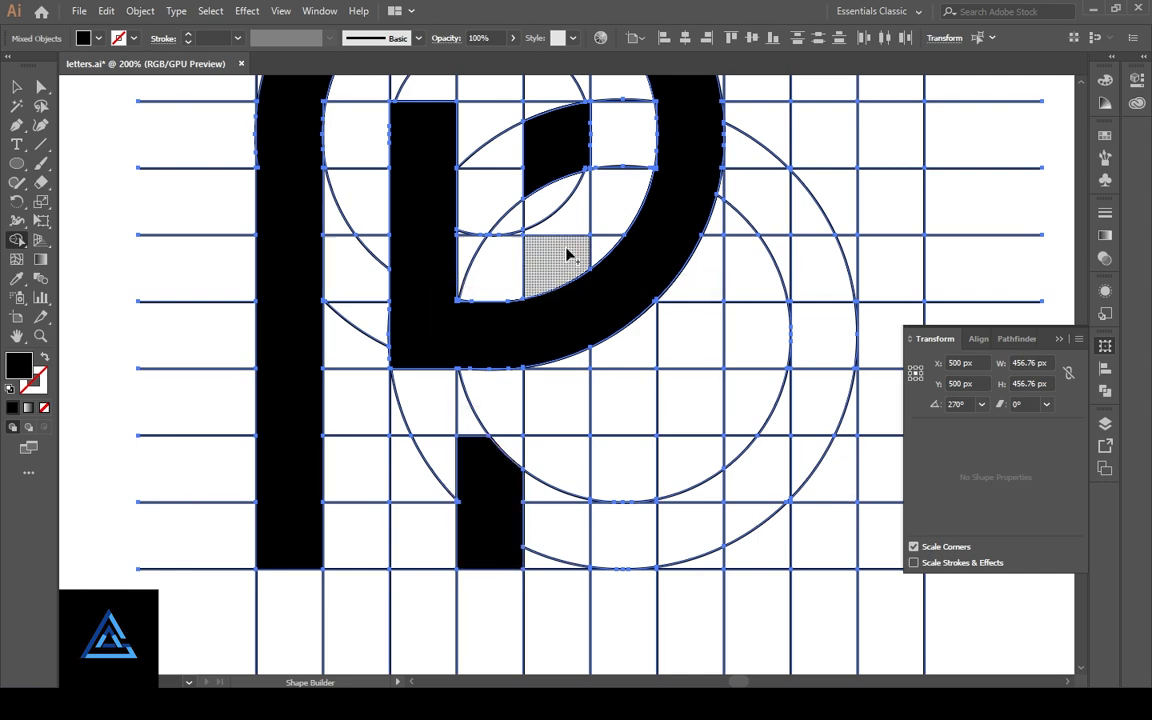
key("ctrl+z")
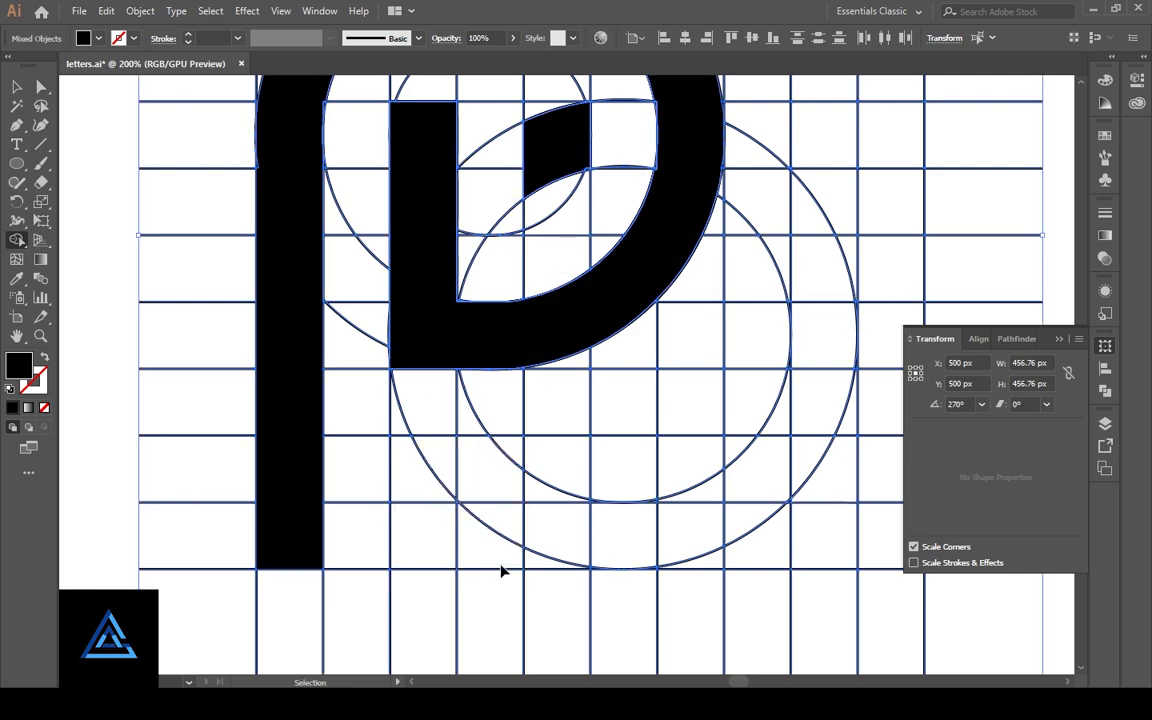
key("ctrl+shift+z")
key("ctrl+z")
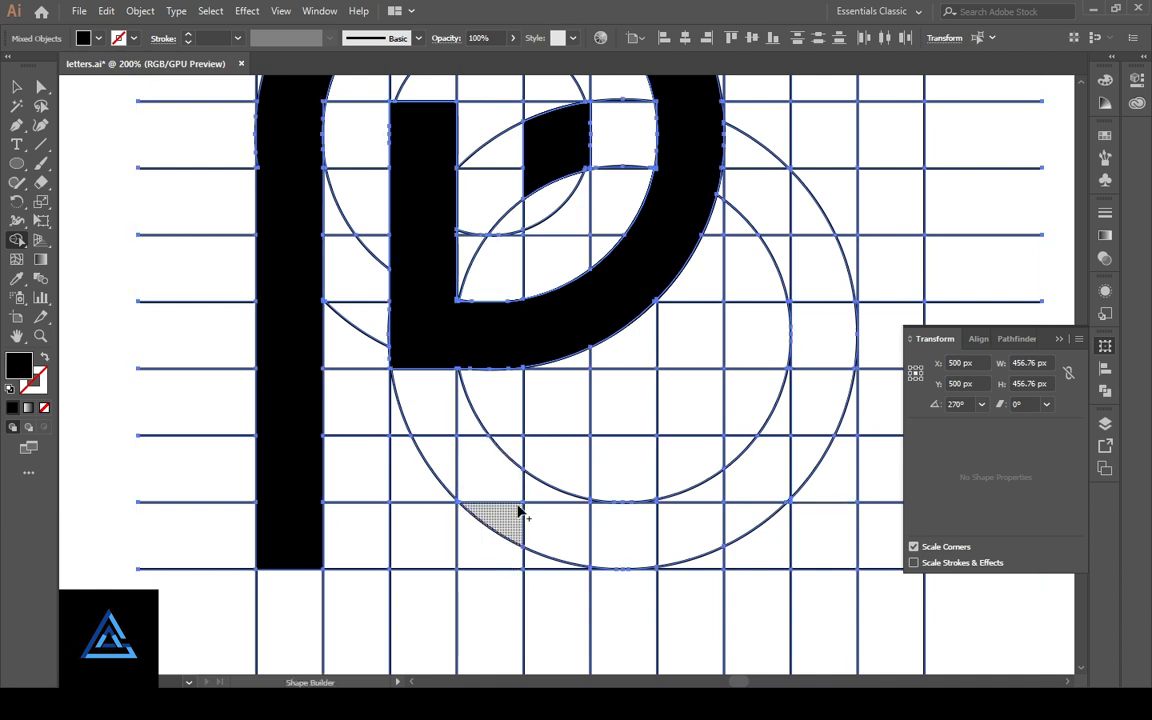
Step: Merge the L-shaped foot below the short inner stem with the large lower-right arc, ending at the P's bowl
left_click(432, 462)
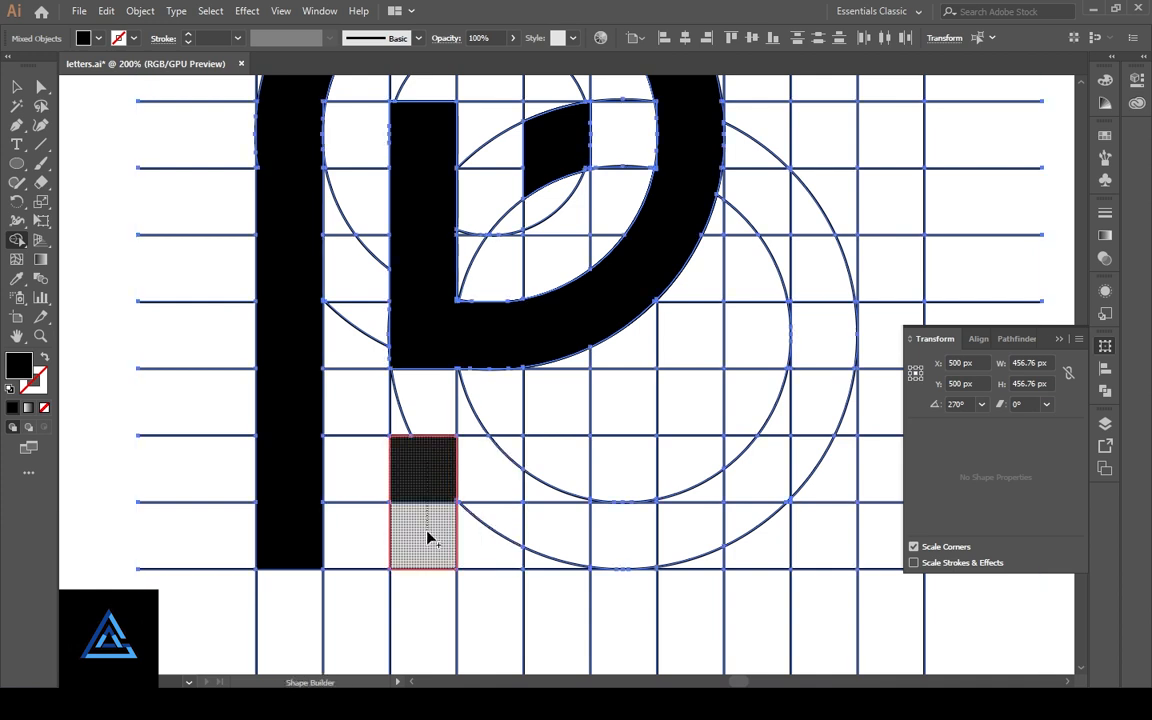
mouse_move(429, 532)
left_mouse_down()
mouse_move(537, 560)
mouse_move(735, 497)
mouse_move(712, 530)
left_mouse_up()
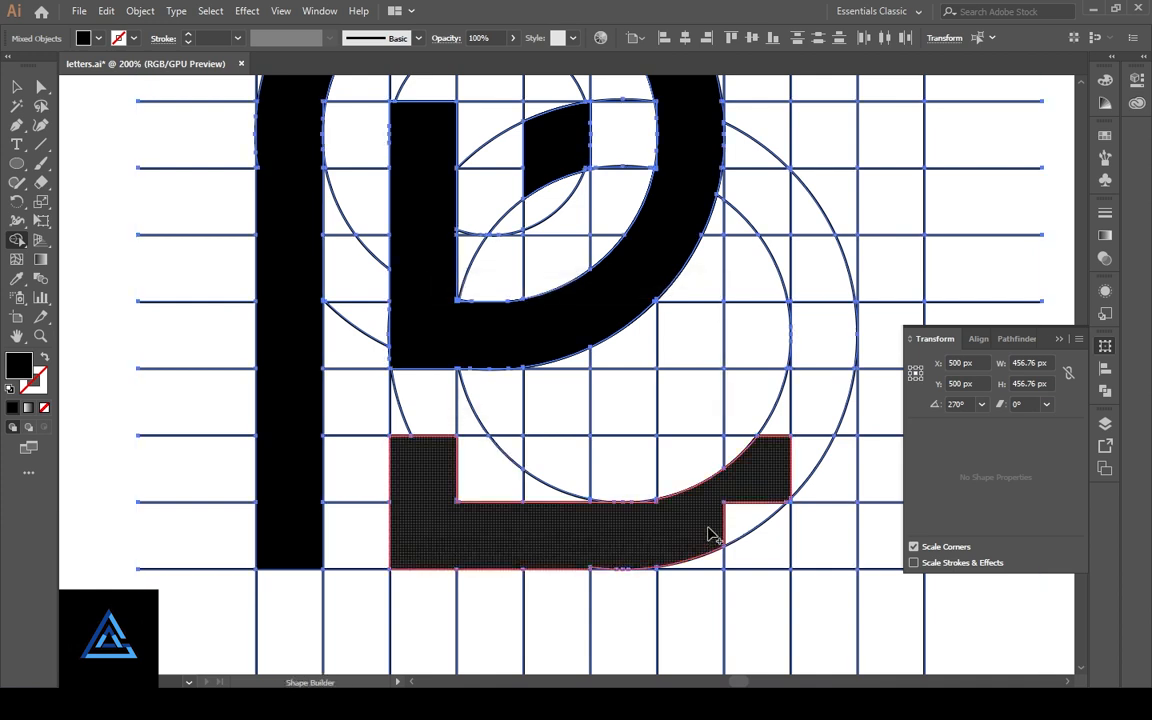
mouse_move(748, 160)
left_mouse_down()
mouse_move(799, 212)
mouse_move(820, 326)
mouse_move(795, 490)
left_mouse_up()
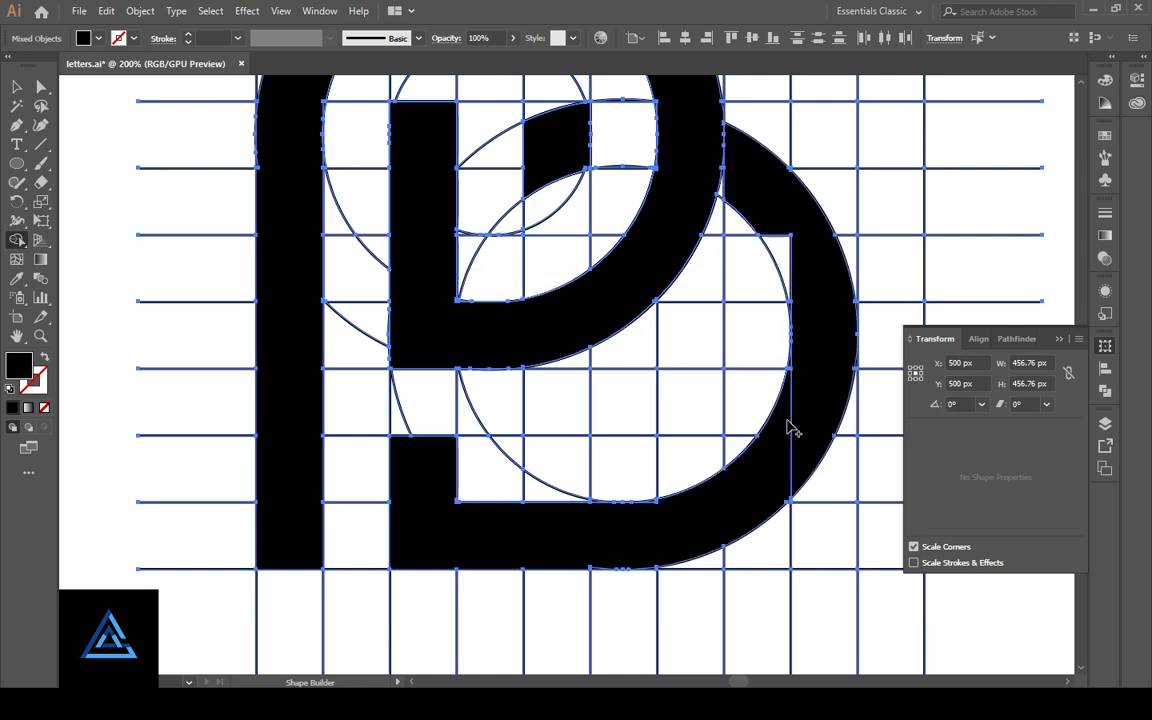
Step: Examine the whole merged mark and the area around the foot and the small inner block up close
key("ctrl+minus")
key("ctrl+minus")
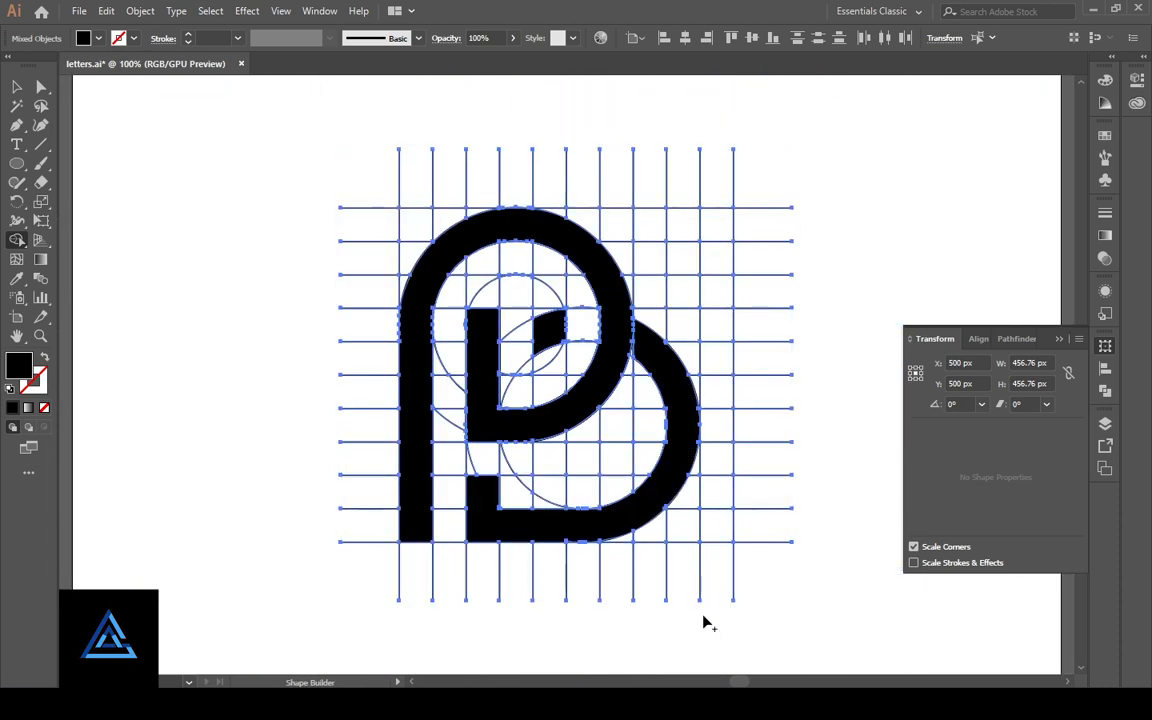
scroll(706, 621, "down", 1)
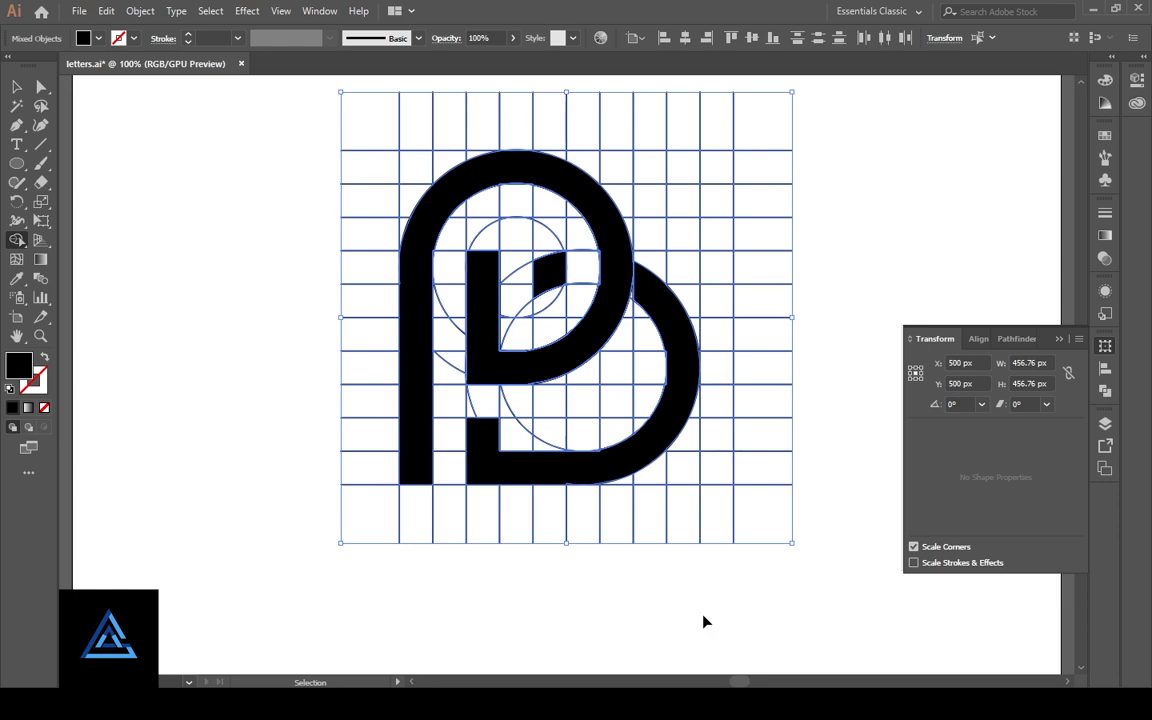
key("ctrl+plus")
key("ctrl+plus")
left_click_drag(382, 661, 520, 509)
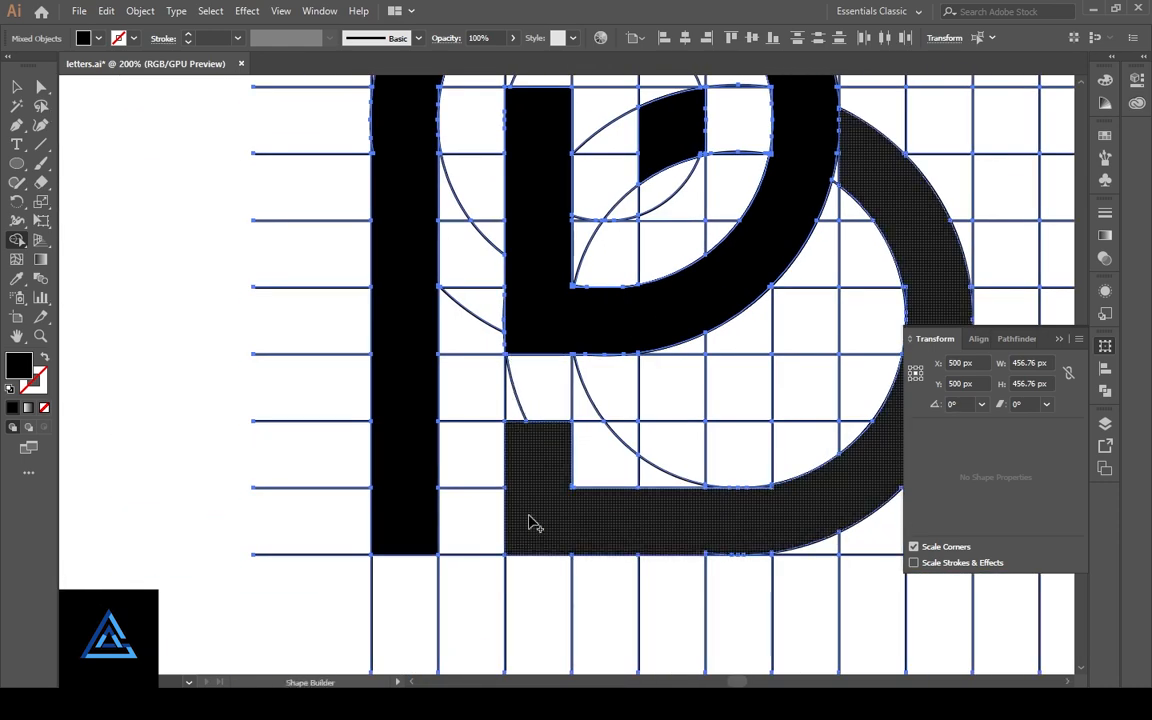
scroll(527, 520, "up", 5)
scroll(532, 543, "down", 4)
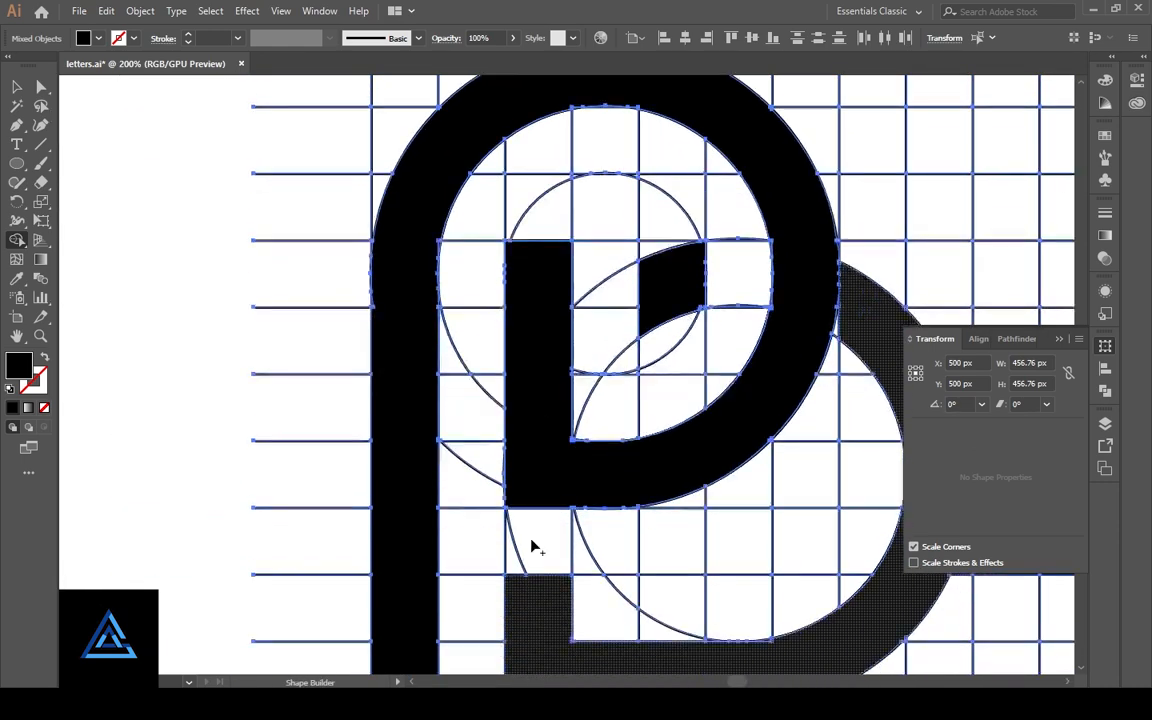
key("ctrl+minus")
key("ctrl+minus")
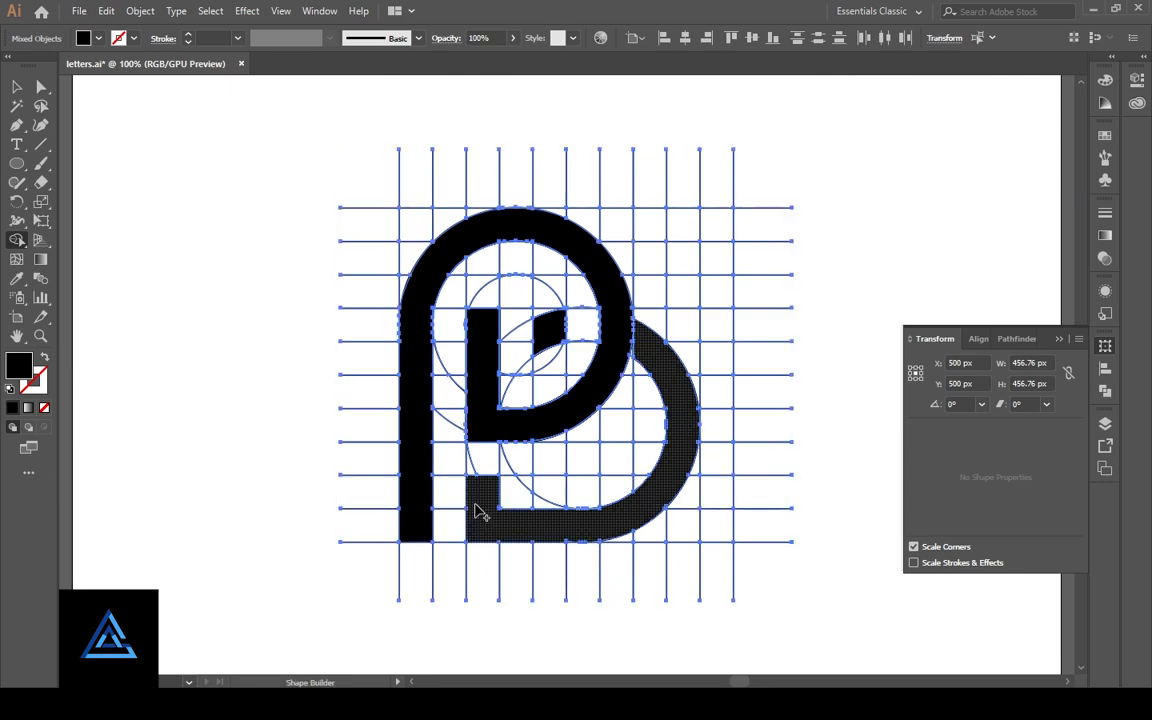
Step: Merge the foot's upright with the gap cell above it so the foot reaches the base of the P's inner stem
left_click_drag(483, 472, 484, 464)
key("ctrl+plus")
key("ctrl+plus")
key("ctrl+plus")
key("ctrl+plus")
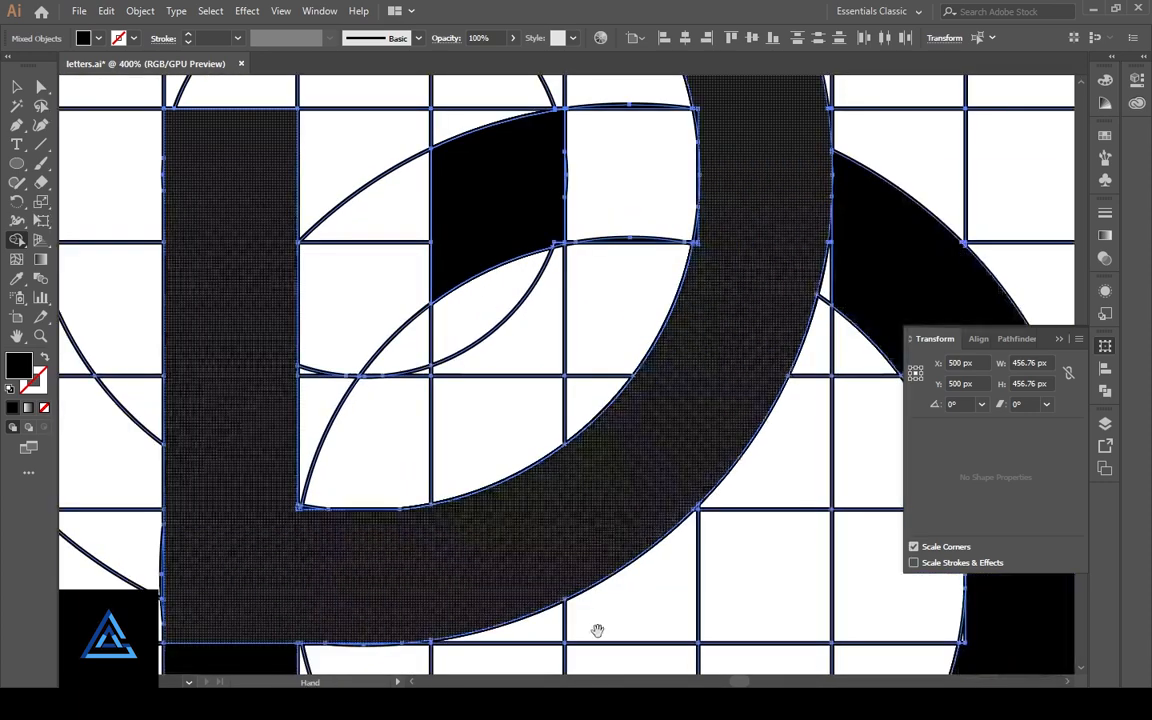
left_click_drag(597, 631, 618, 231)
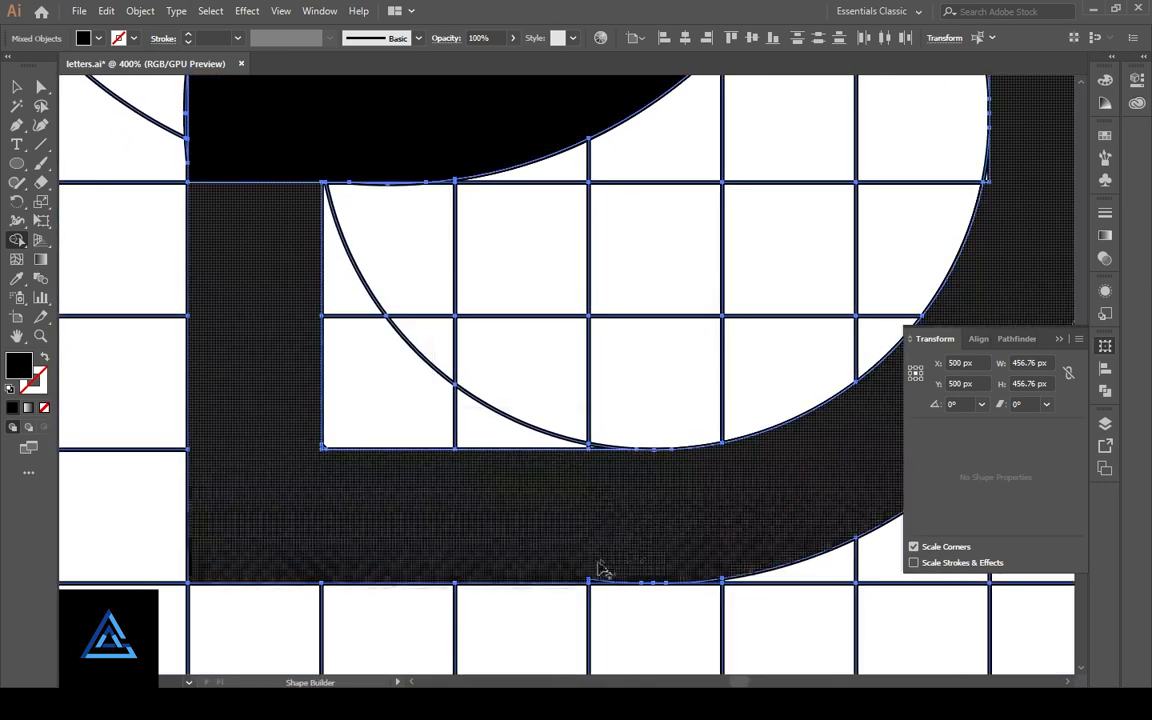
Step: Examine the edges of the foot, the large lower-right arc and its junction with the P's bowl up close
left_click_drag(805, 489, 551, 579)
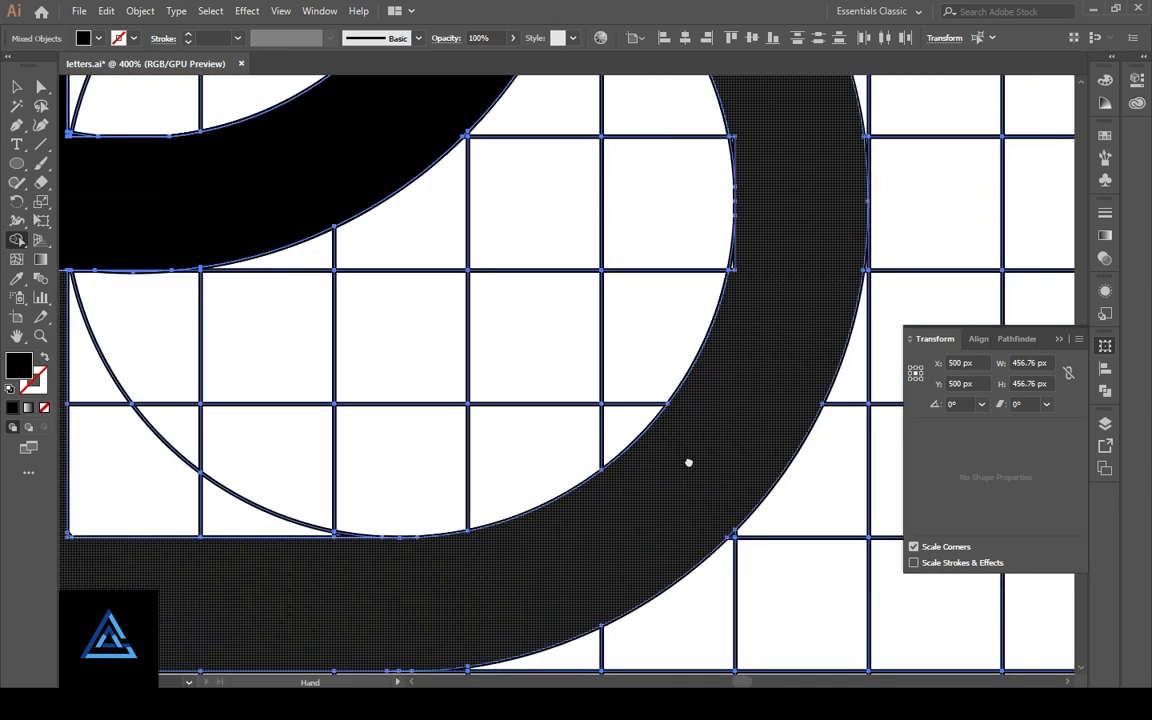
left_click_drag(689, 463, 666, 554)
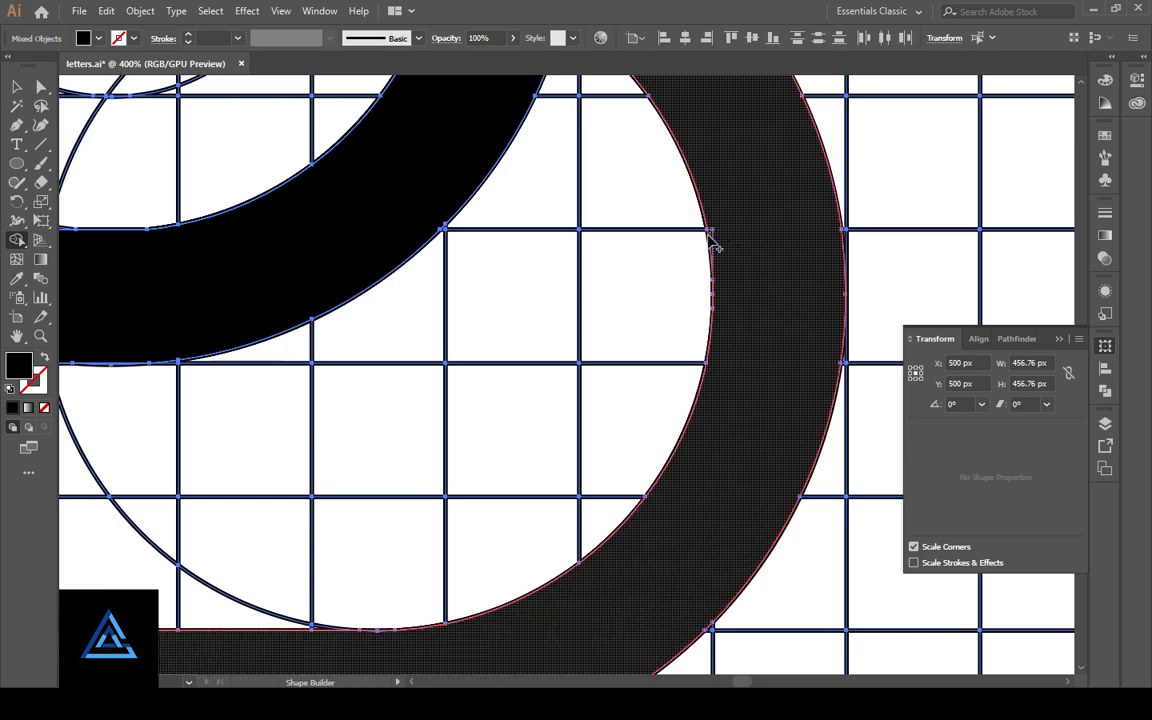
left_click_drag(794, 258, 802, 409)
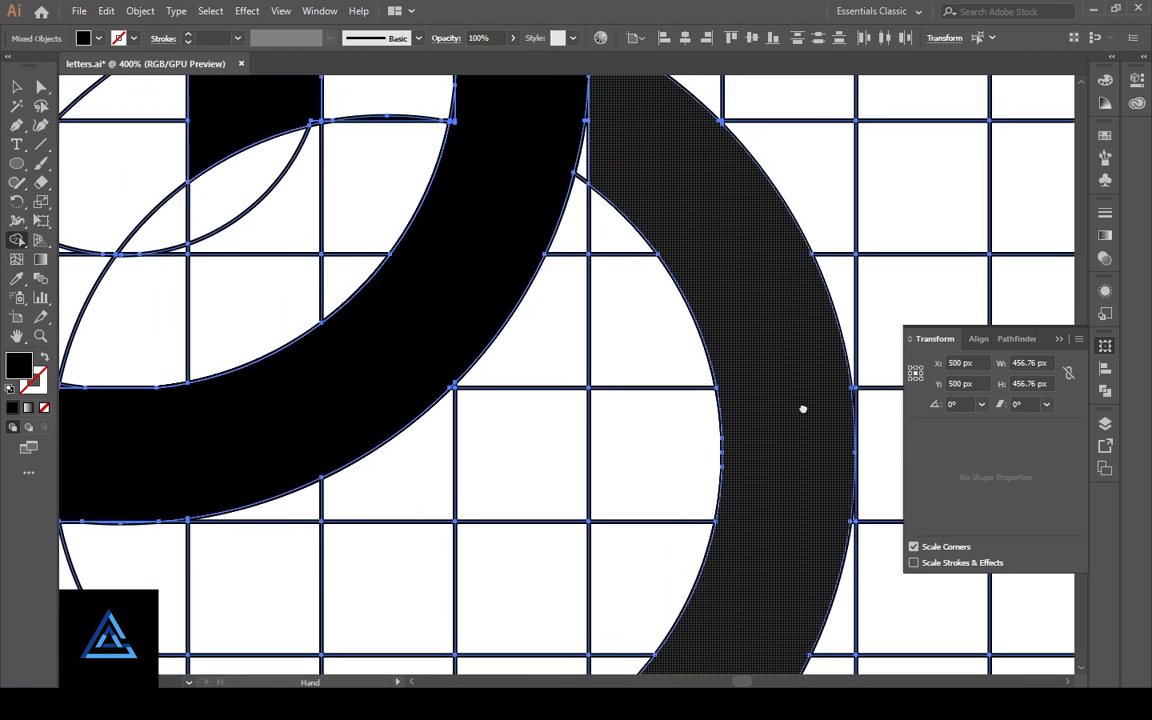
key("ctrl+equal")
key("ctrl+equal")
key("ctrl+equal")
left_click_drag(759, 312, 338, 668)
left_click_drag(602, 373, 543, 314)
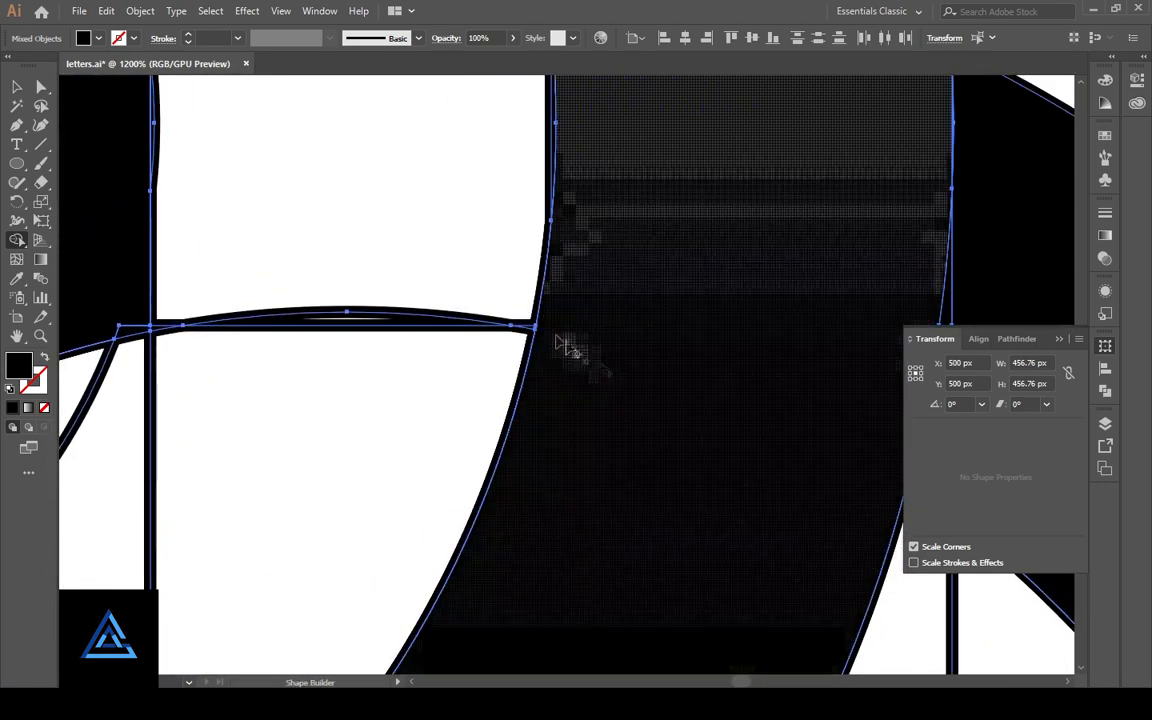
mouse_move(700, 336)
left_mouse_down()
mouse_move(478, 255)
mouse_move(502, 652)
left_mouse_up()
left_click_drag(393, 250, 346, 252)
left_click_drag(541, 490, 217, 212)
scroll(504, 484, "down", 10)
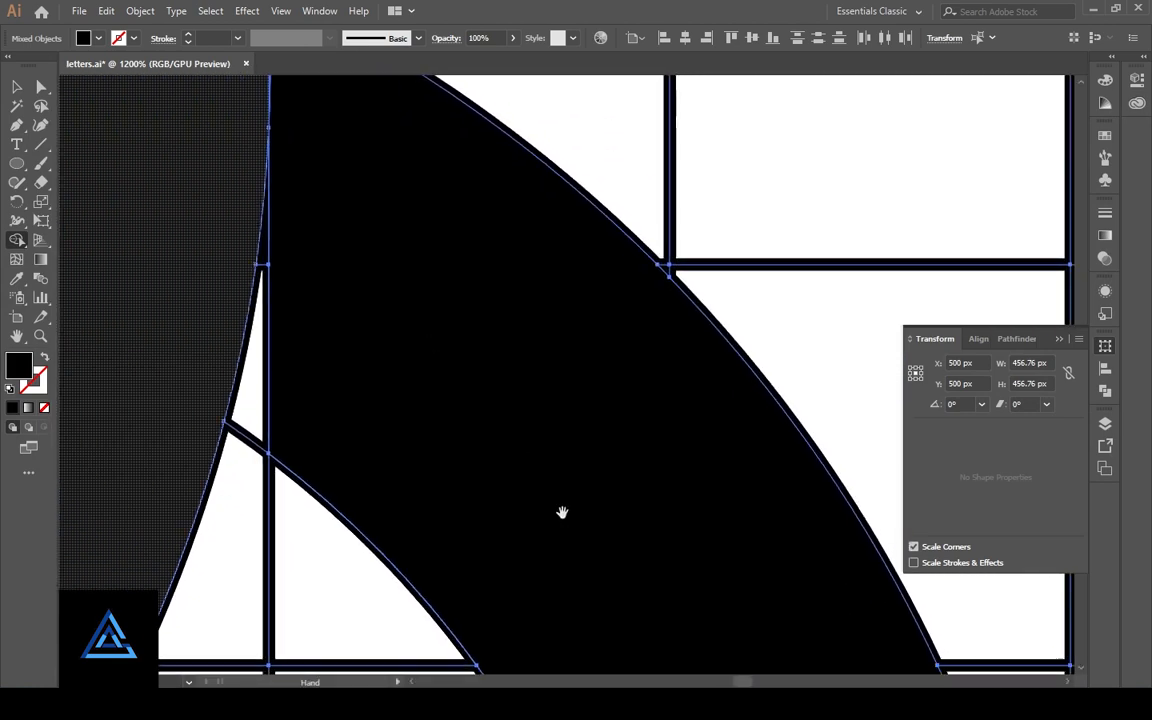
scroll(431, 343, "down", 10)
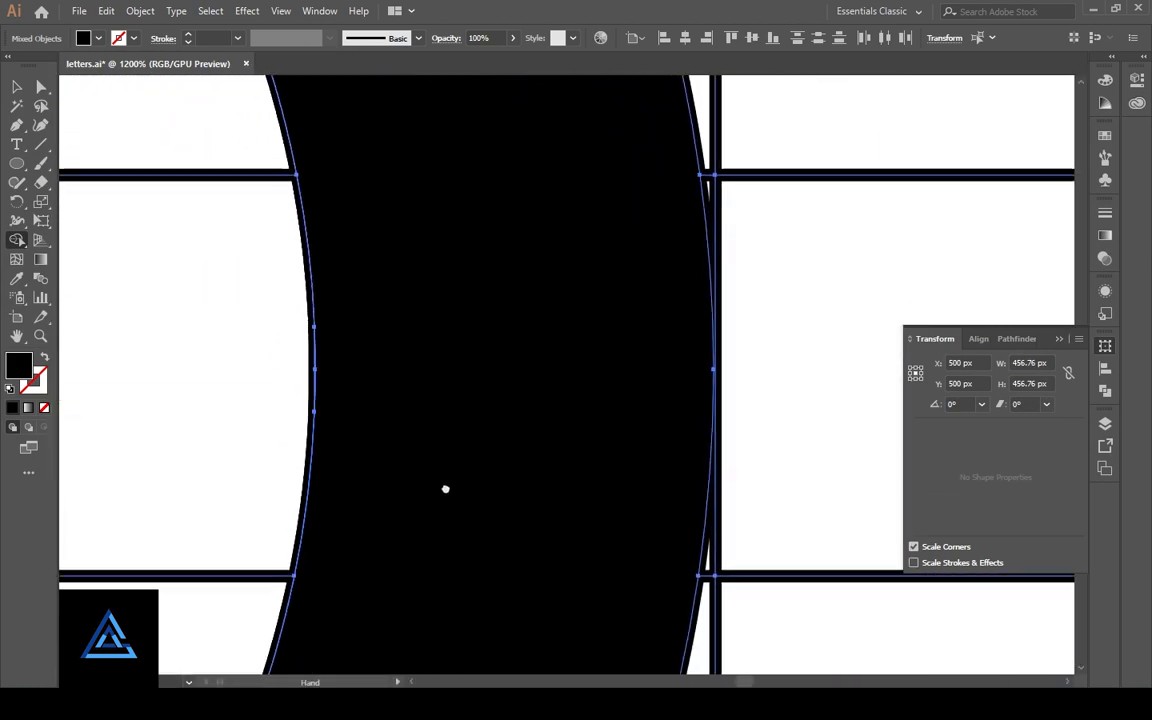
left_click_drag(543, 338, 878, 165)
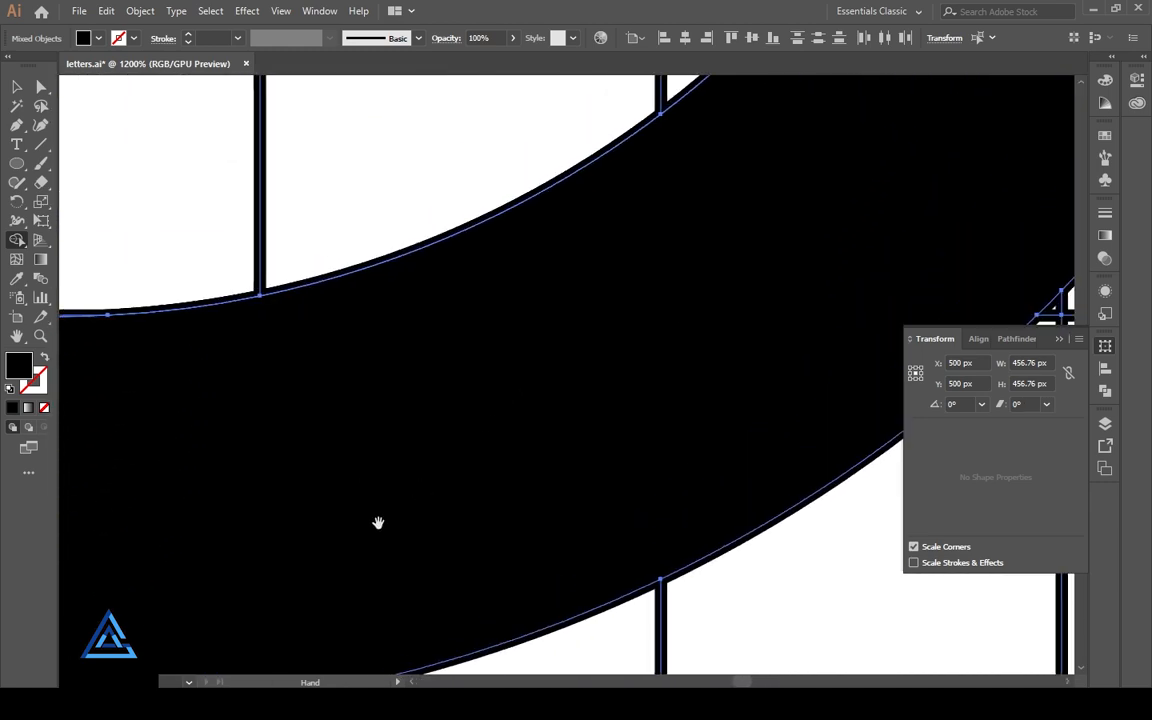
left_click_drag(378, 522, 712, 360)
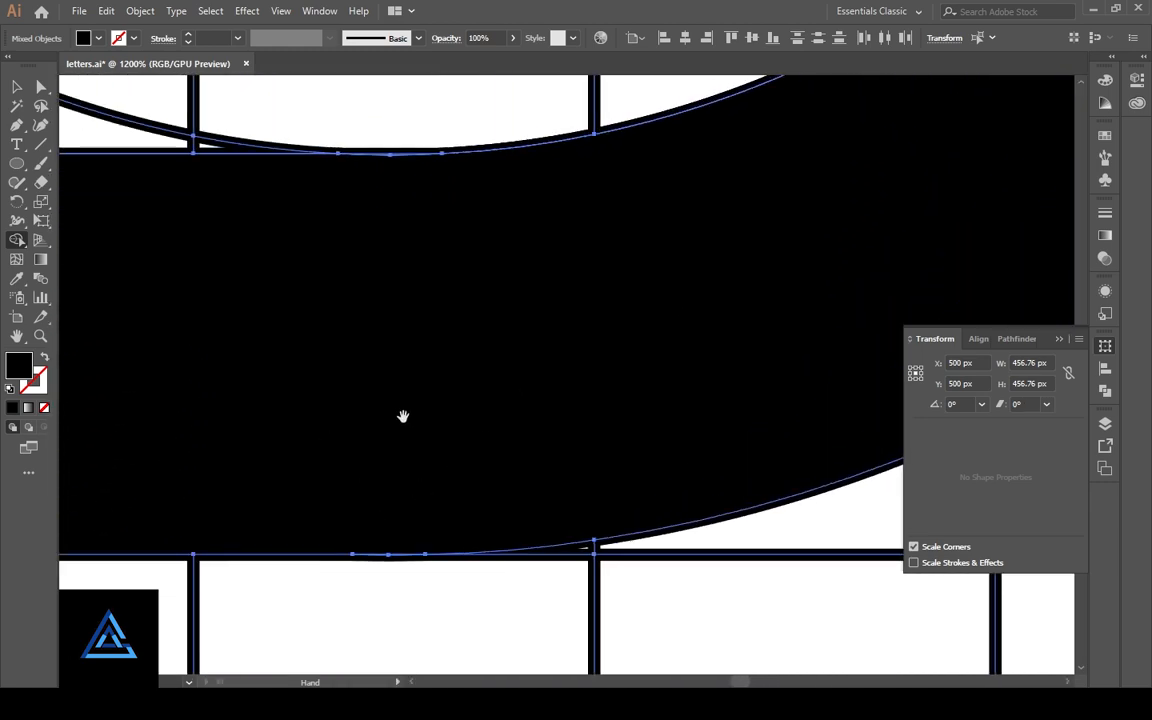
left_click_drag(403, 416, 859, 445)
left_click_drag(293, 419, 918, 406)
left_click_drag(373, 414, 504, 416)
key("ctrl+minus")
key("ctrl+minus")
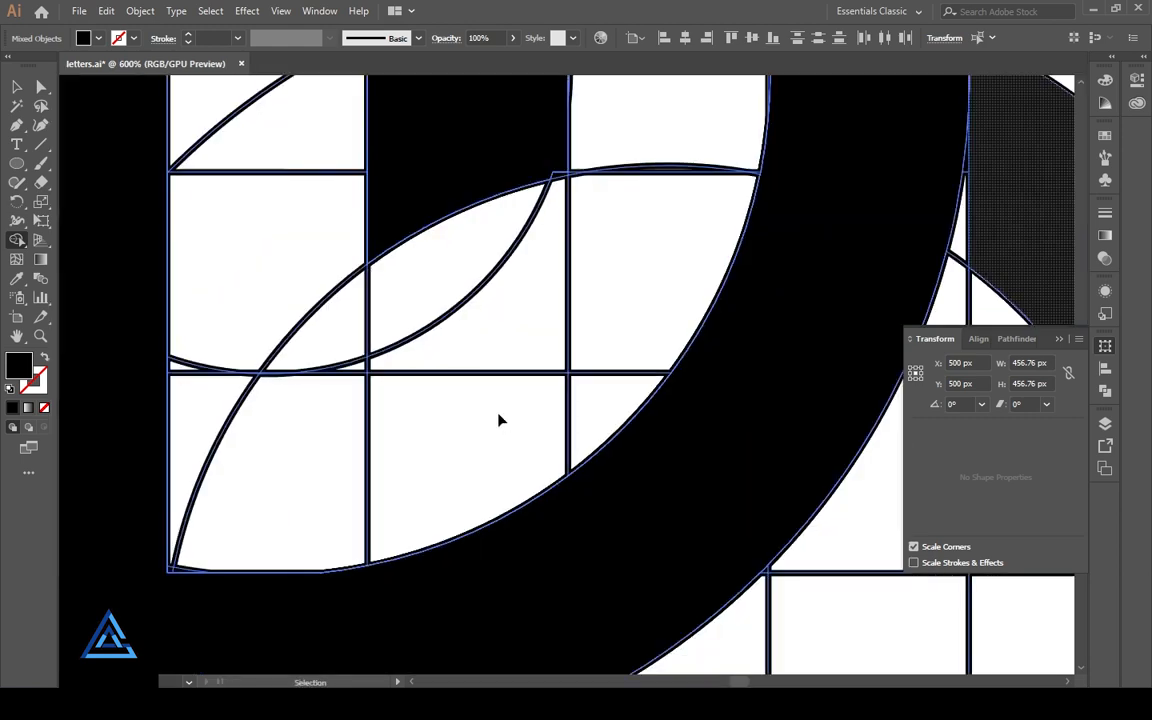
key("ctrl+minus")
key("ctrl+minus")
key("ctrl+minus")
scroll(468, 522, "down", 3)
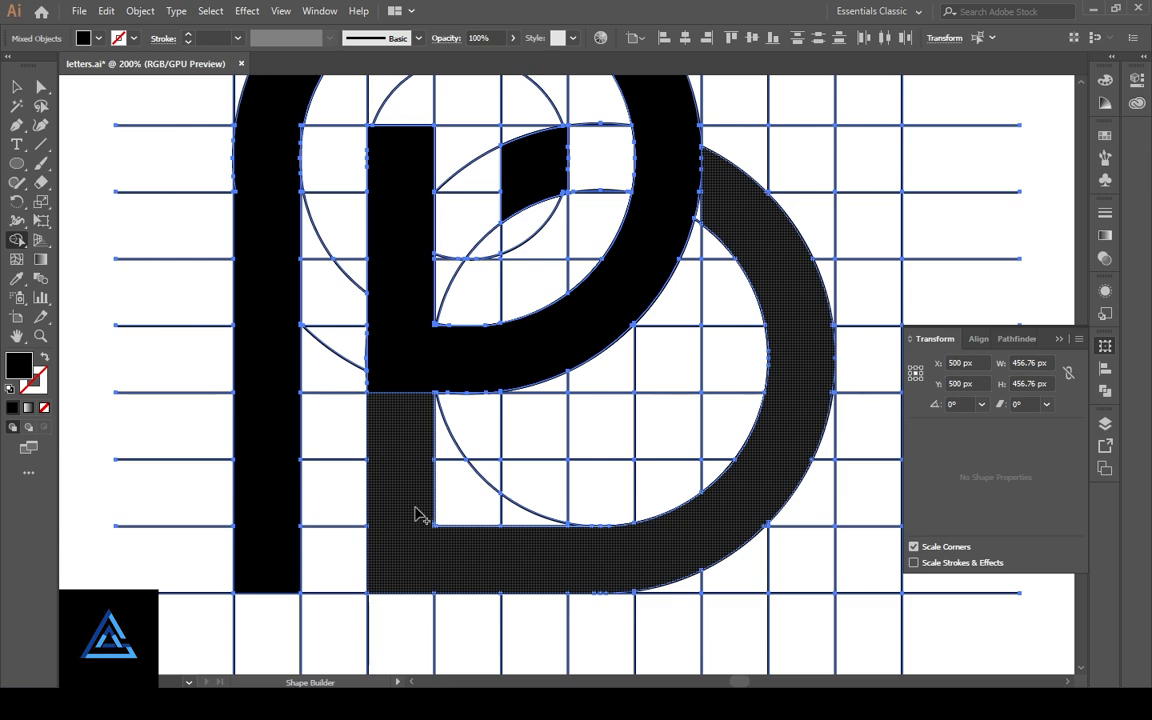
Step: Examine the small inner block, the P's top arch and its long outer stem up close for stray slivers
scroll(416, 514, "up", 5)
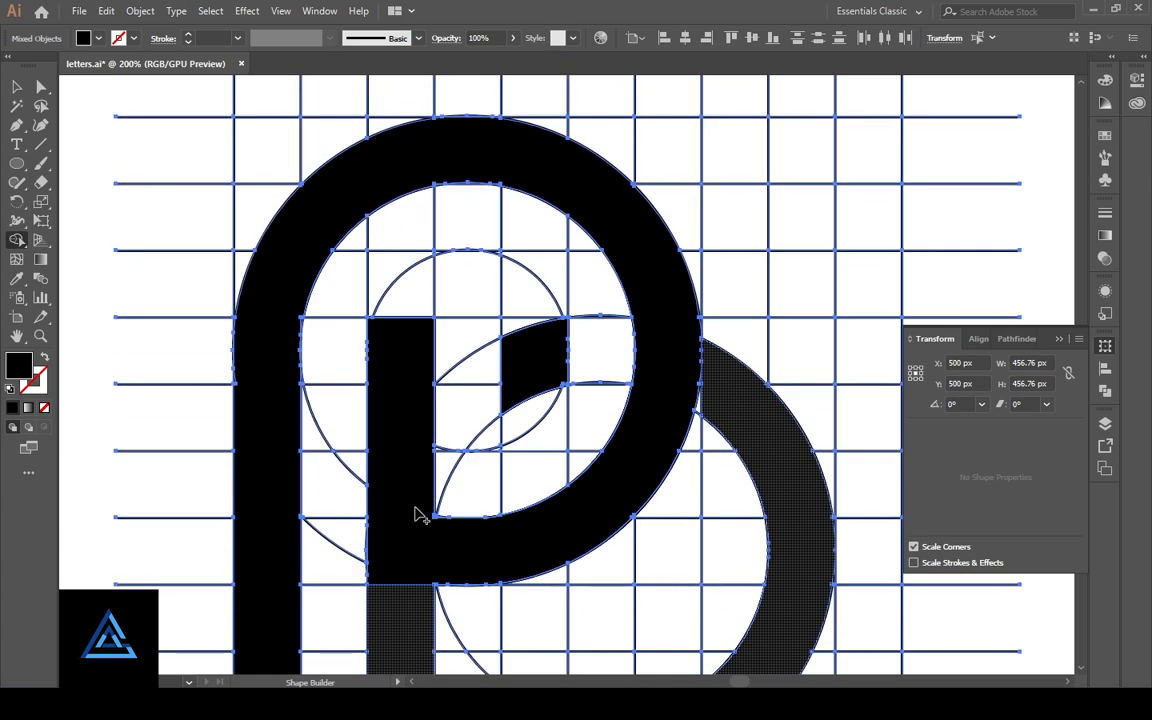
key("ctrl+plus")
key("ctrl+plus")
key("ctrl+plus")
key("ctrl+plus")
key("ctrl+plus")
left_click_drag(383, 147, 429, 501)
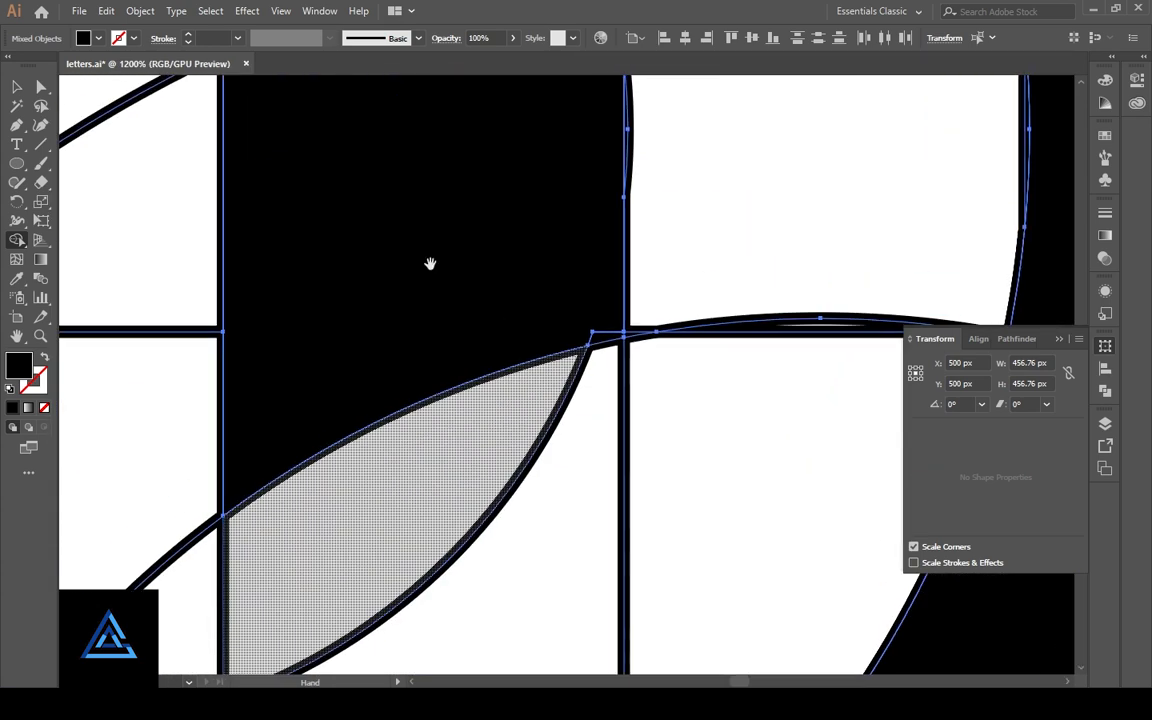
left_click_drag(430, 263, 383, 389)
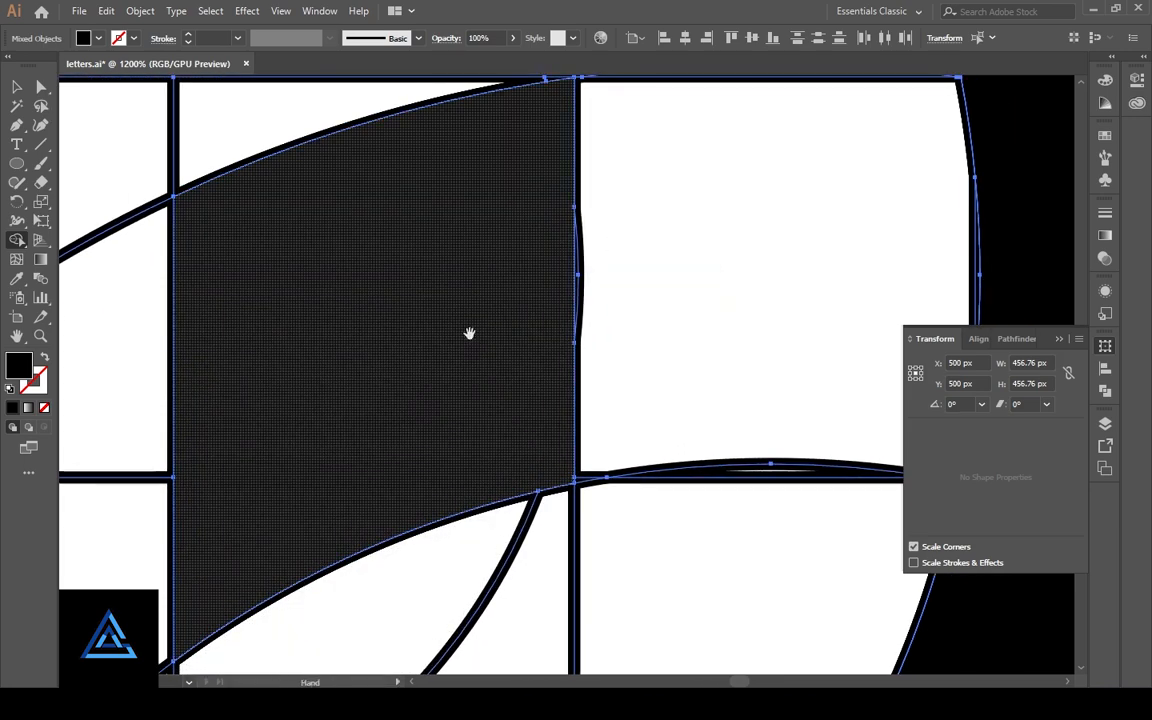
left_click_drag(468, 332, 455, 568)
left_click_drag(365, 135, 330, 500)
left_click_drag(716, 415, 926, 707)
left_click_drag(349, 281, 546, 358)
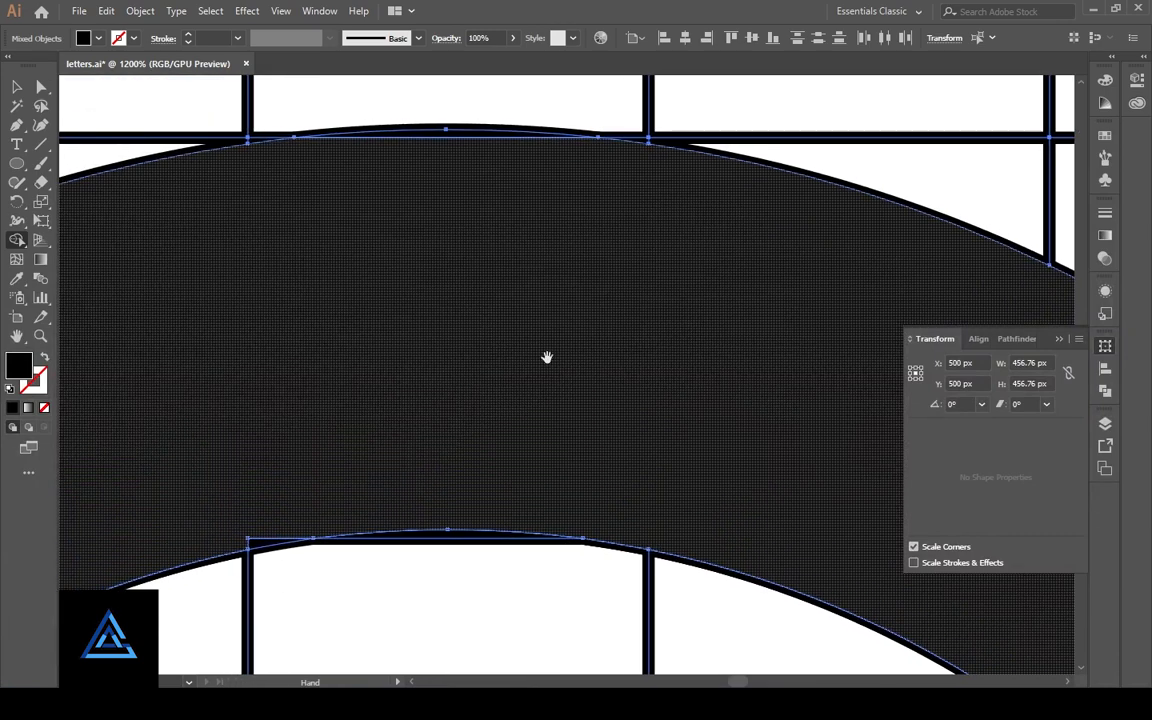
left_click_drag(258, 379, 500, 275)
left_click_drag(493, 422, 508, 441)
left_click_drag(386, 313, 690, 285)
left_click_drag(217, 598, 566, 321)
left_click_drag(385, 551, 478, 388)
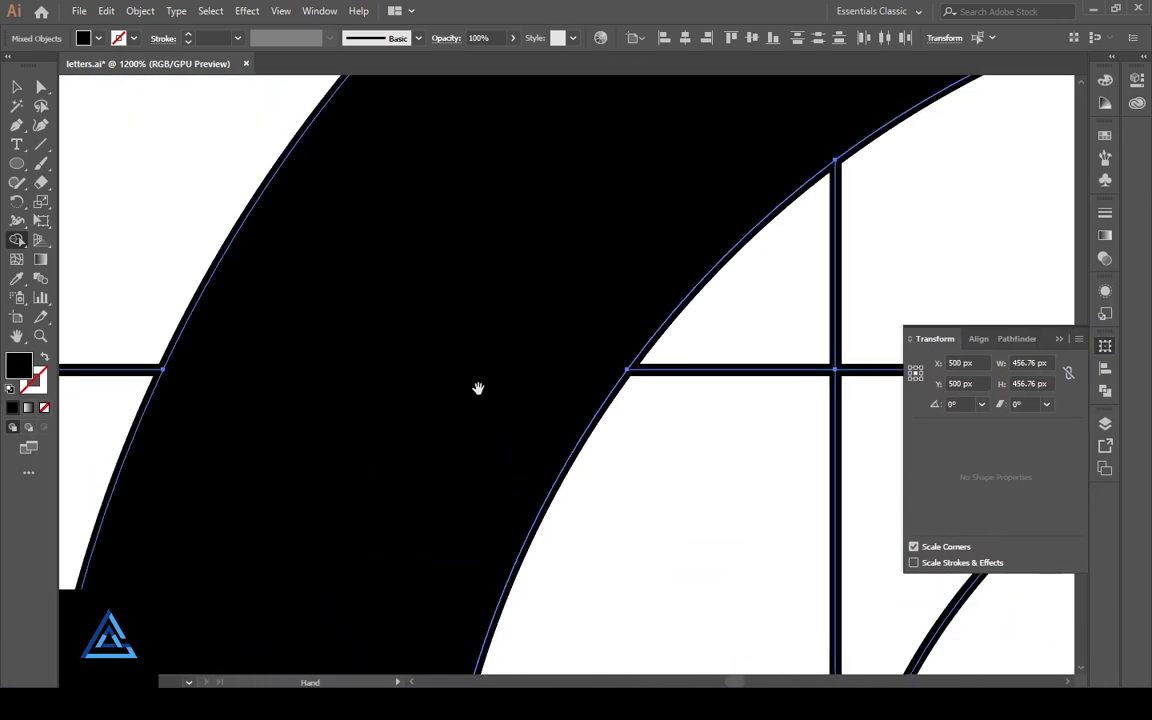
left_click_drag(373, 651, 499, 229)
left_click_drag(458, 553, 472, 306)
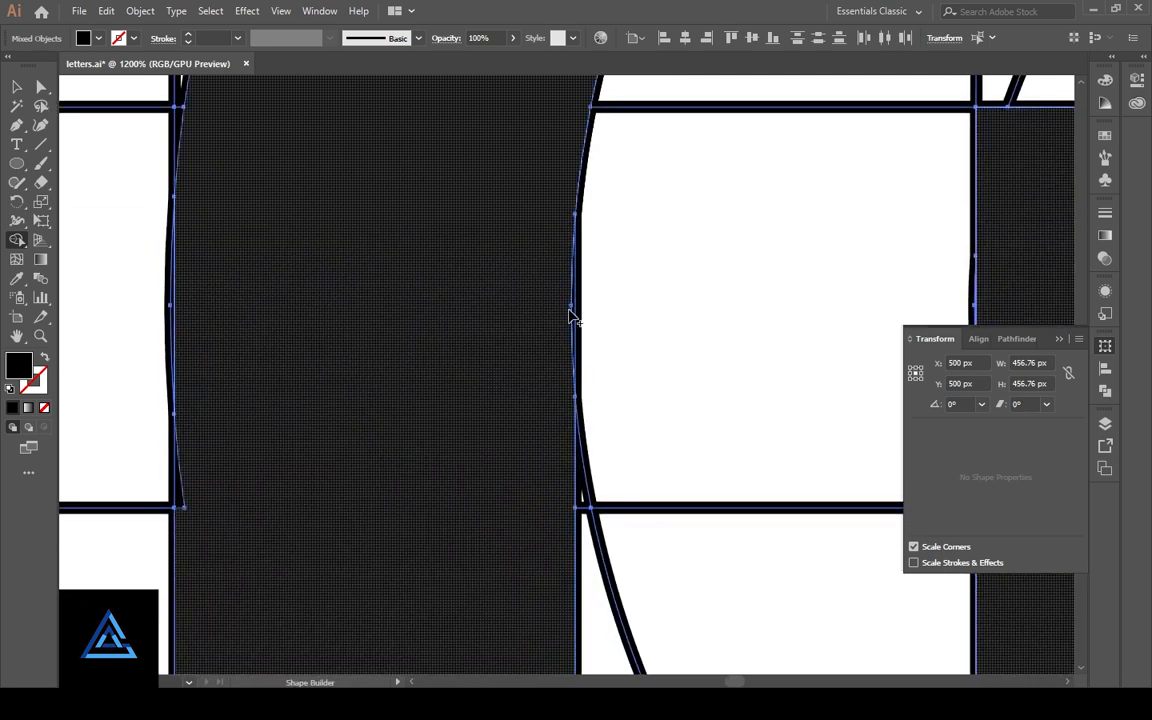
left_click_drag(426, 541, 458, 403)
left_click_drag(211, 353, 240, 356)
left_click_drag(397, 262, 429, 321)
key("ctrl+minus")
key("ctrl+minus")
key("ctrl+minus")
key("ctrl+minus")
key("ctrl+minus")
key("ctrl+minus")
key("ctrl+minus")
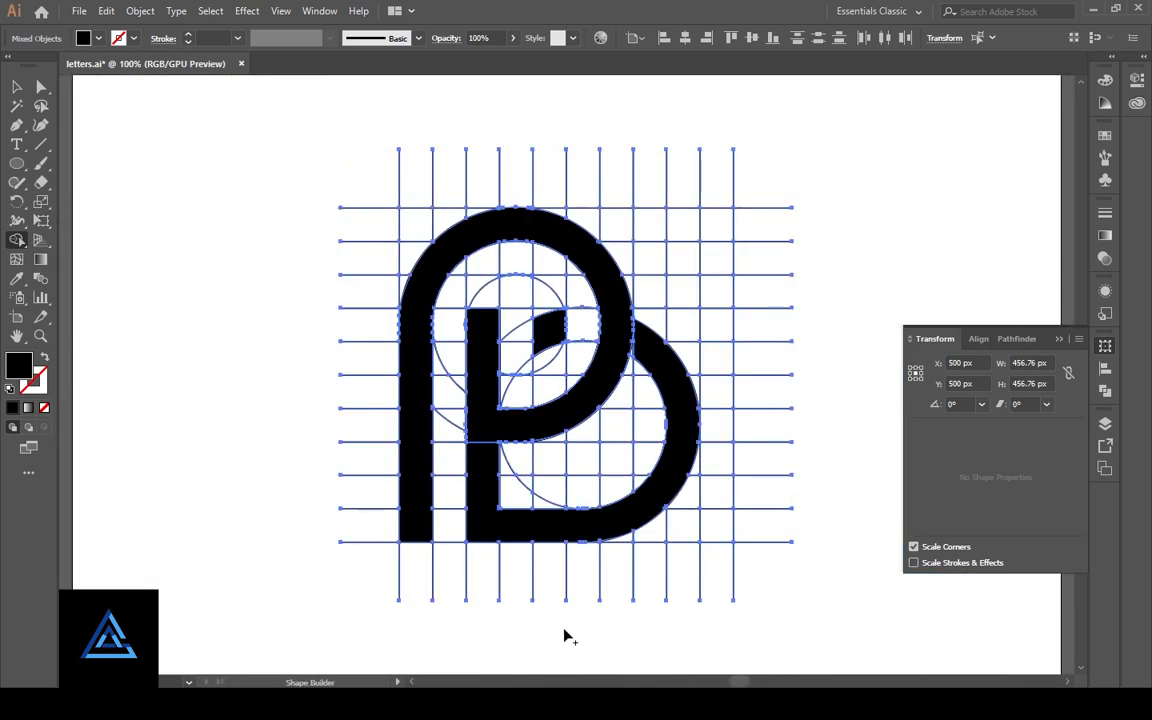
Step: Select the merged P, B and inner block shapes individually and cut them out of the construction artwork
left_click(17, 87)
left_click(201, 251)
left_click(41, 87)
left_click(408, 447)
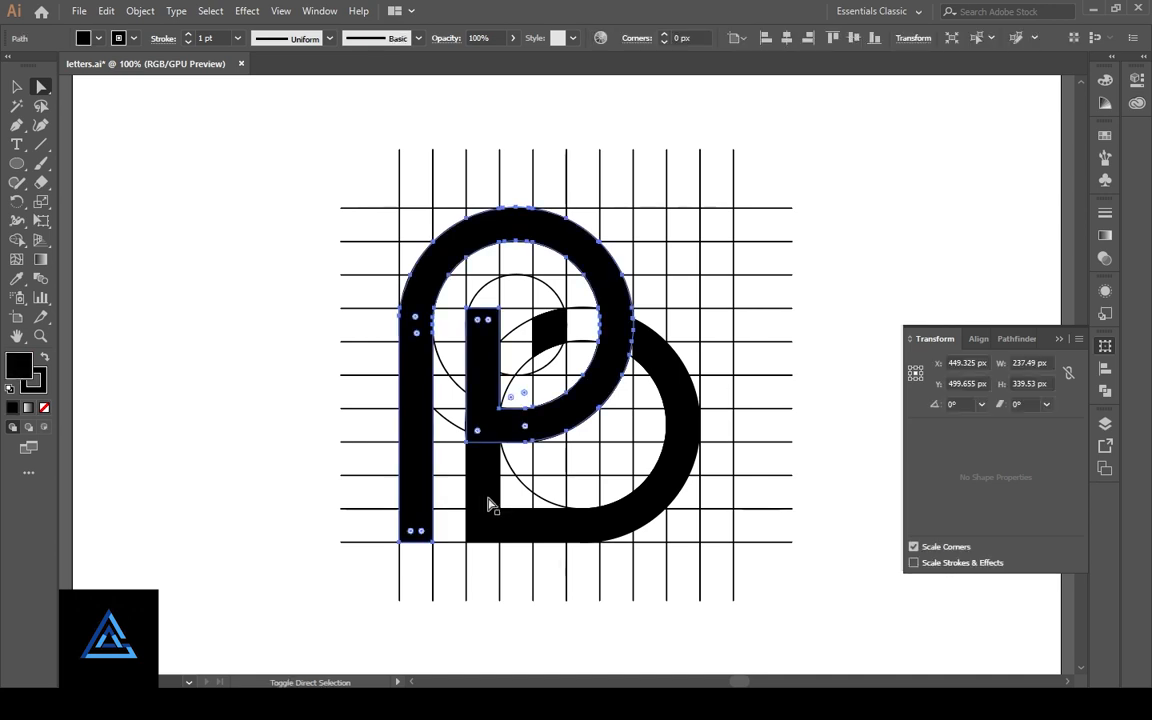
left_click(488, 497, "shift")
key("Delete")
Step: Delete all remaining grid lines and construction circles, and paste the cut letter shapes back
key("v")
left_click_drag(303, 136, 763, 610)
key("Delete")
key("ctrl+v")
left_click(756, 616)
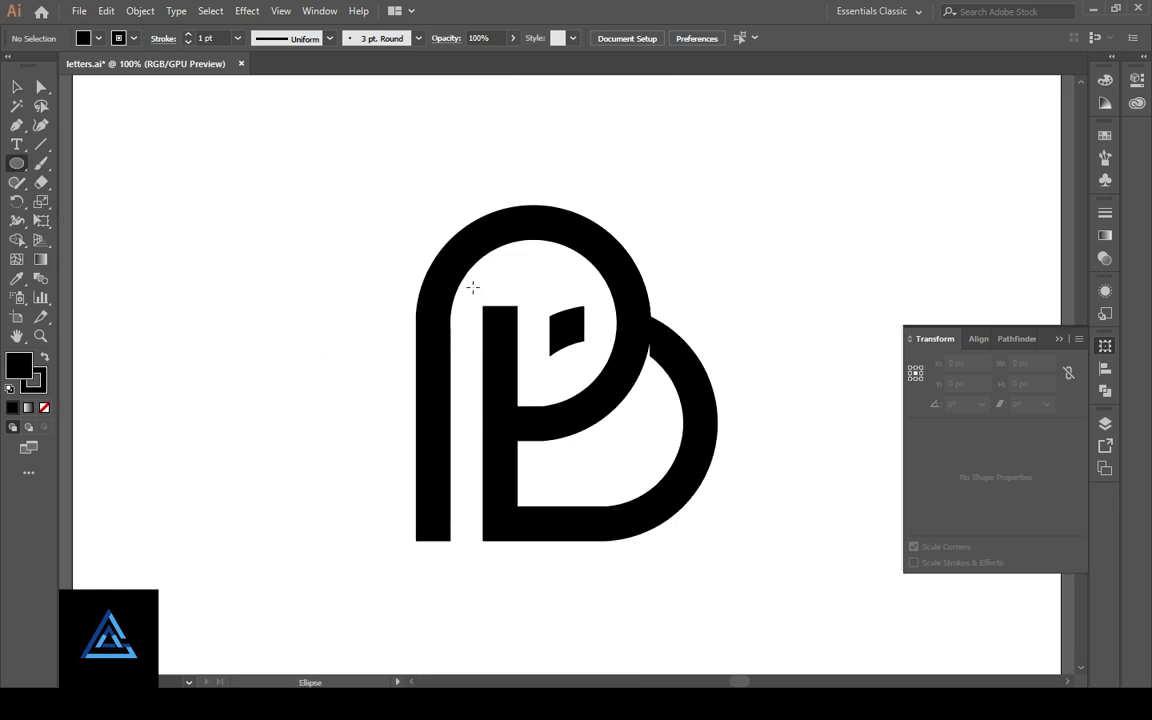
Step: Draw an unfilled circle about 262 px in diameter with a 1 pt stroke and place it around the P's bowl
left_click_drag(472, 287, 603, 418)
left_click(44, 407)
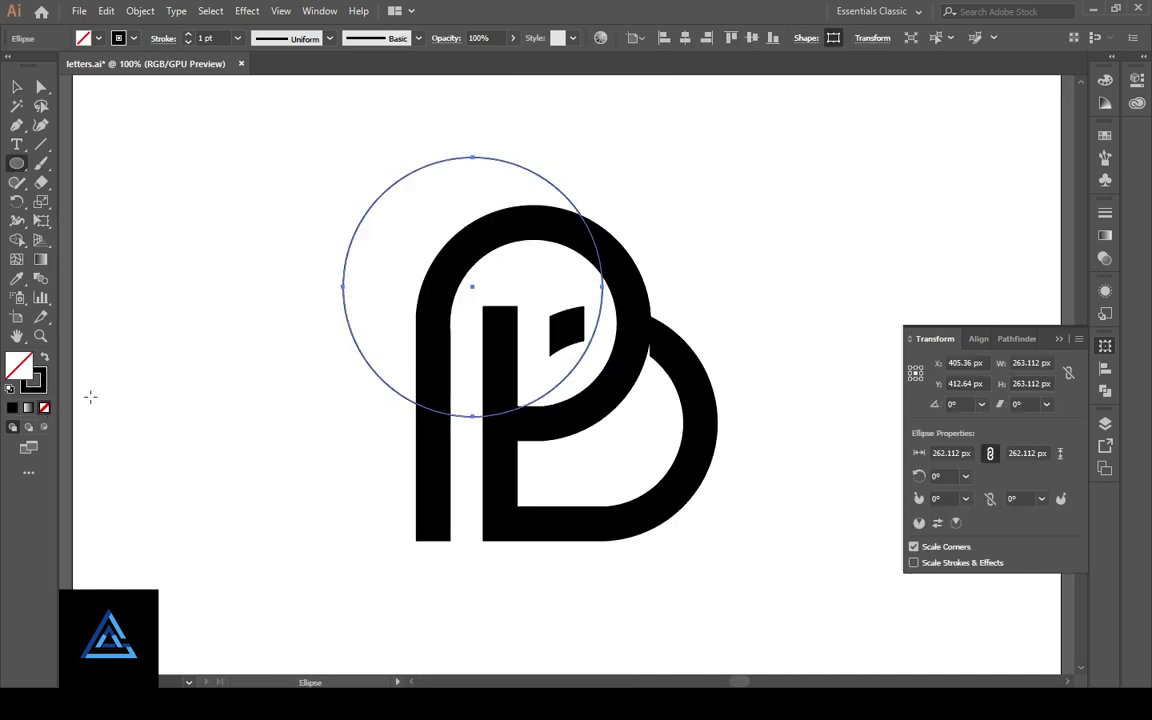
left_click(17, 88)
left_click_drag(474, 292, 535, 327)
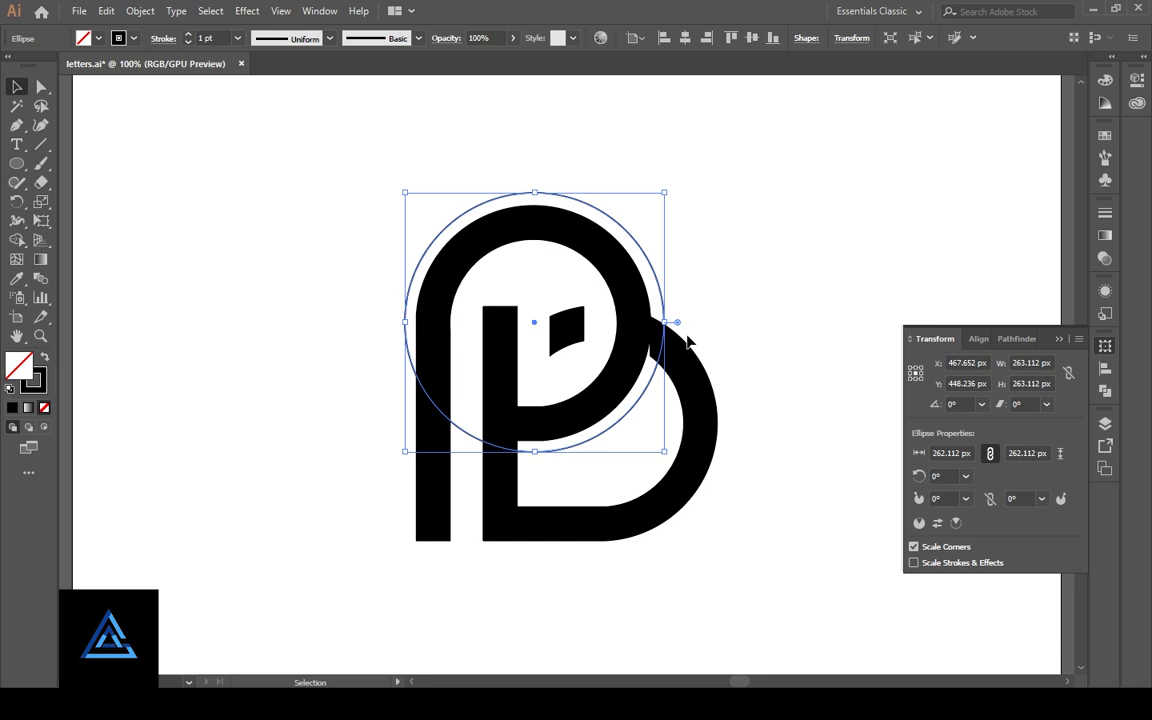
Step: Fine-tune the large circle's position so that it is concentric with the P's bowl, with an even gap around it
key("Right")
key("Left")
key("ctrl+equal")
key("ctrl+equal")
left_click_drag(629, 369, 499, 335)
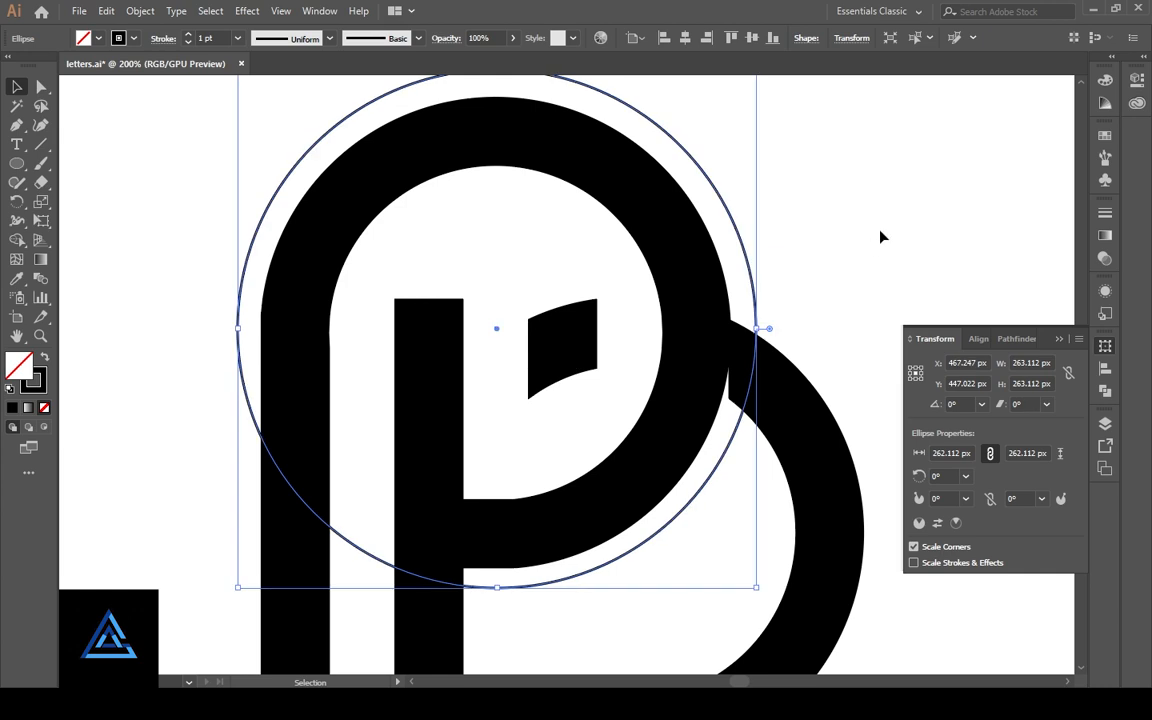
scroll(879, 236, "down", 3)
scroll(633, 567, "up", 3)
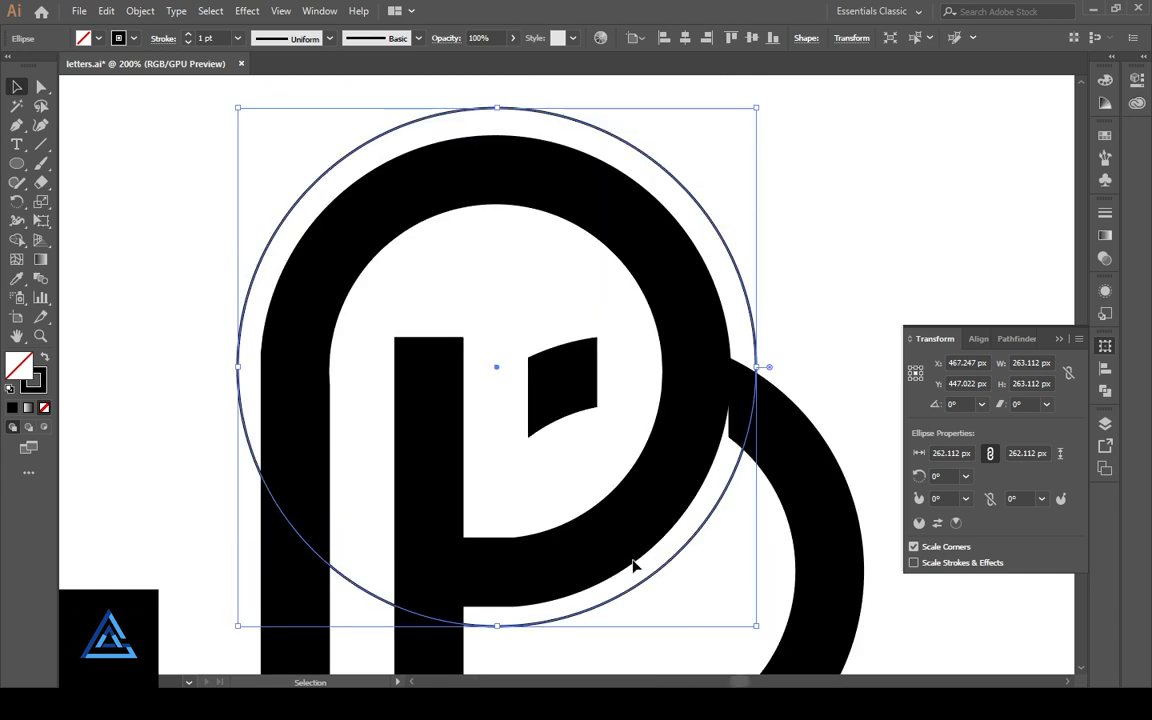
left_click_drag(499, 352, 497, 356)
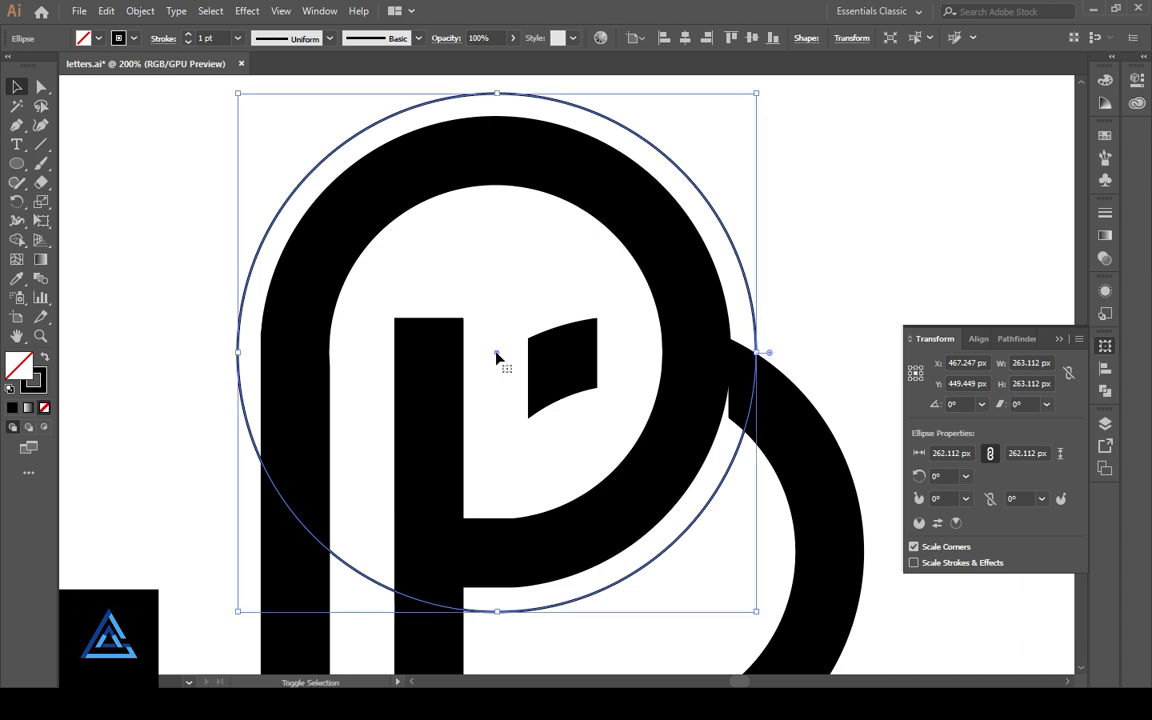
left_click_drag(498, 357, 495, 357)
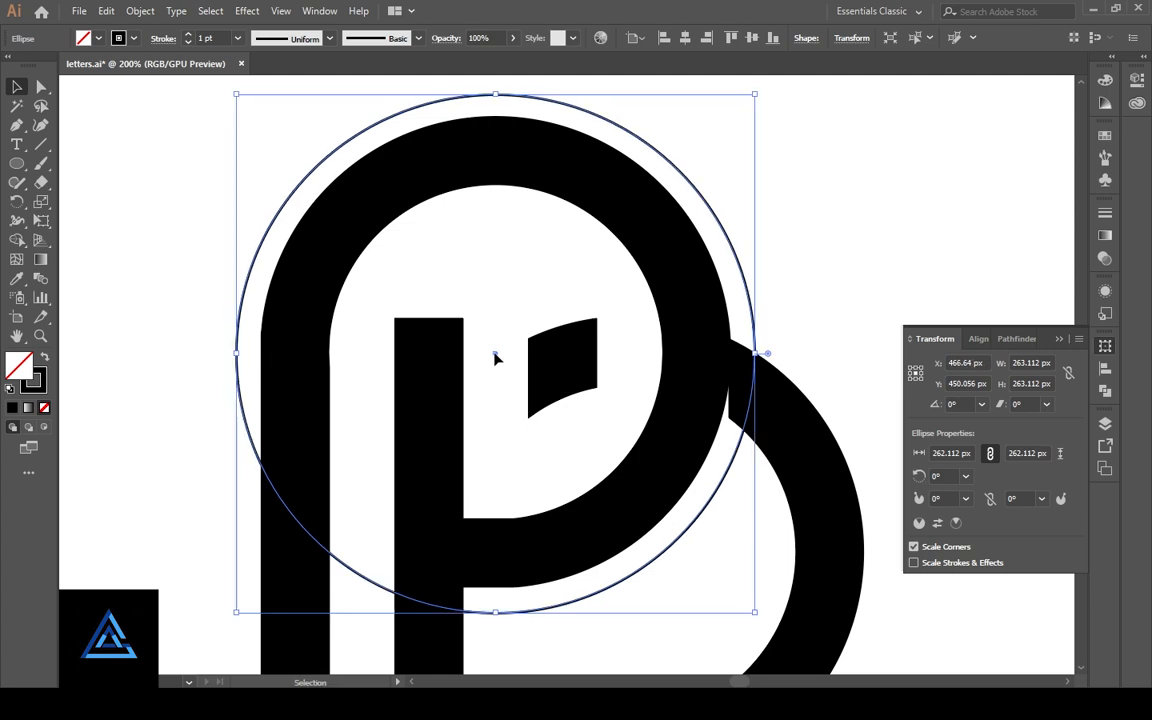
Step: Create a smaller concentric copy of the circle, about 239 px in diameter, and nudge it onto the bowl's outer edge
left_click_drag(754, 611, 733, 595)
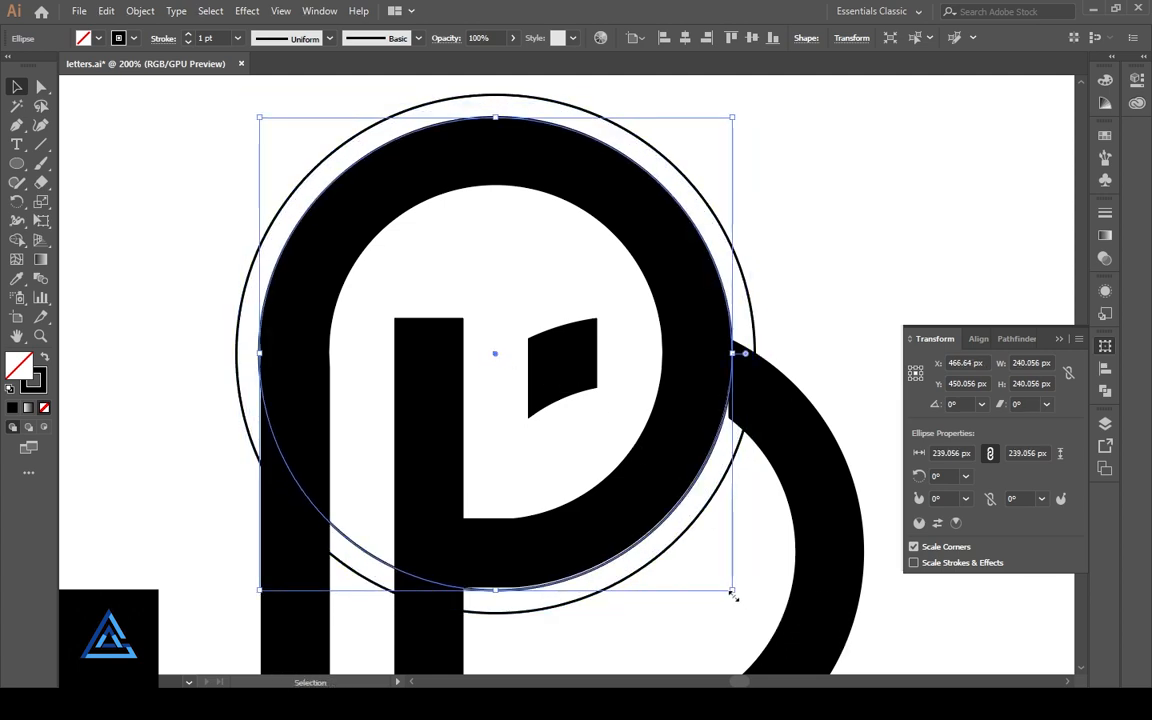
left_click(661, 621)
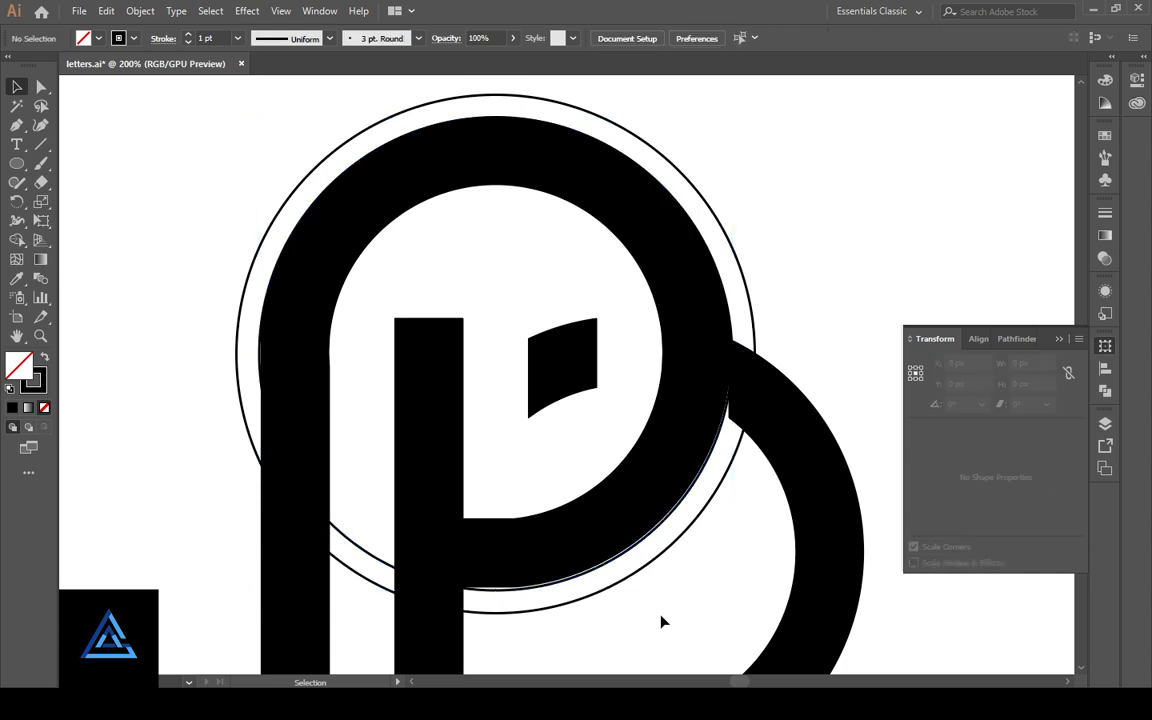
left_click(558, 588)
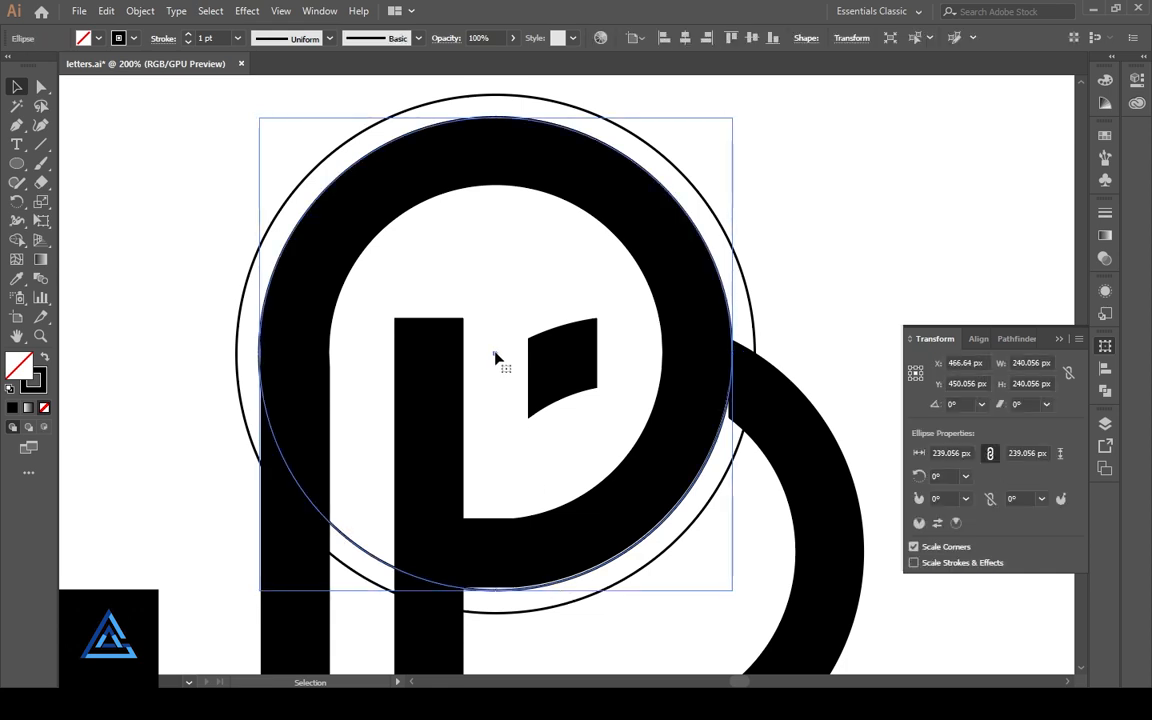
left_click_drag(495, 353, 494, 353)
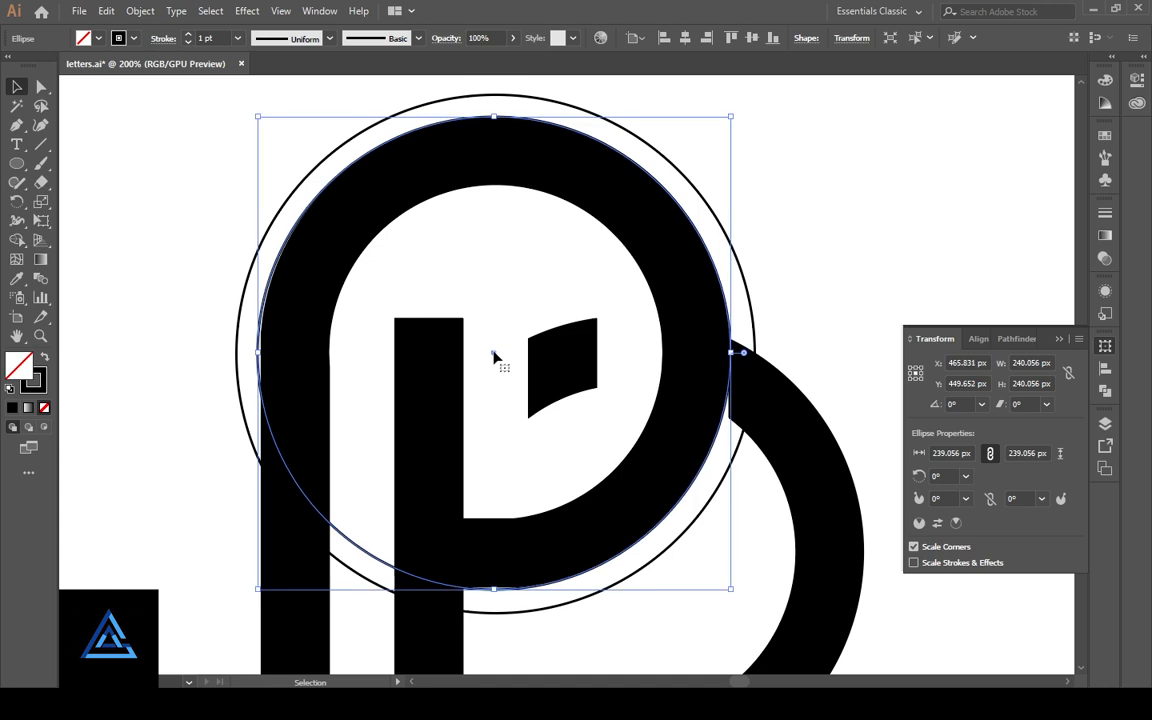
Step: Narrow the smaller circle slightly from its left side to match the P's outer edge, and deselect everything
left_click(547, 597)
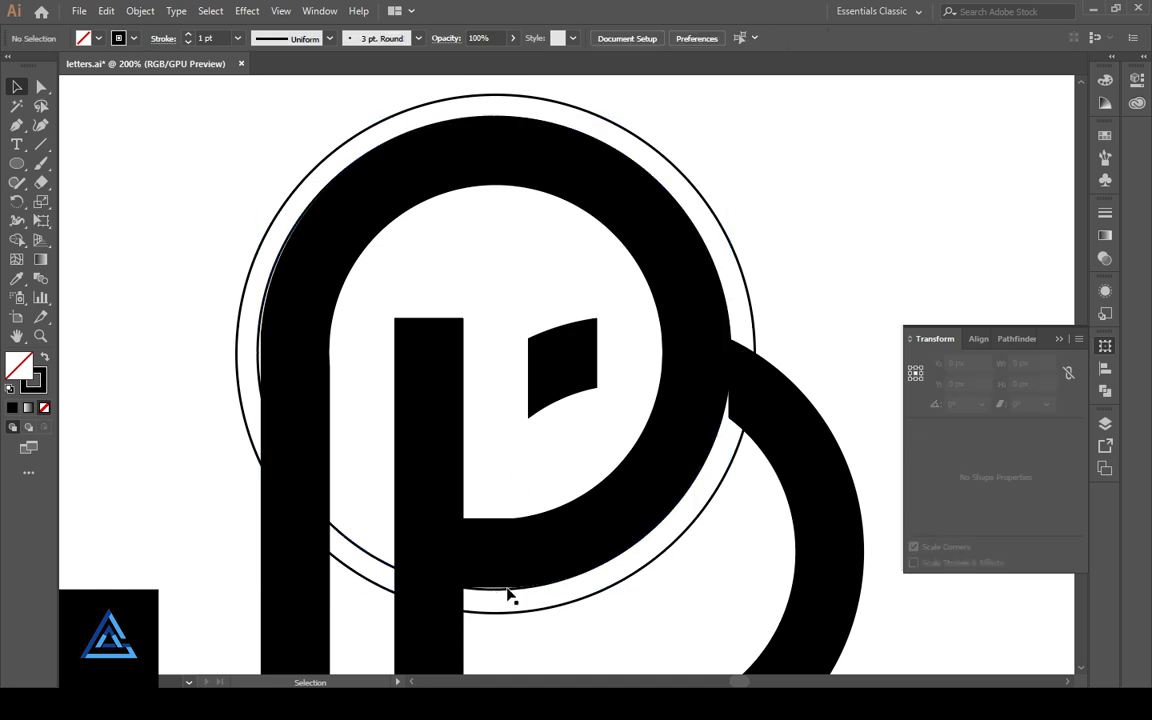
left_click(508, 594)
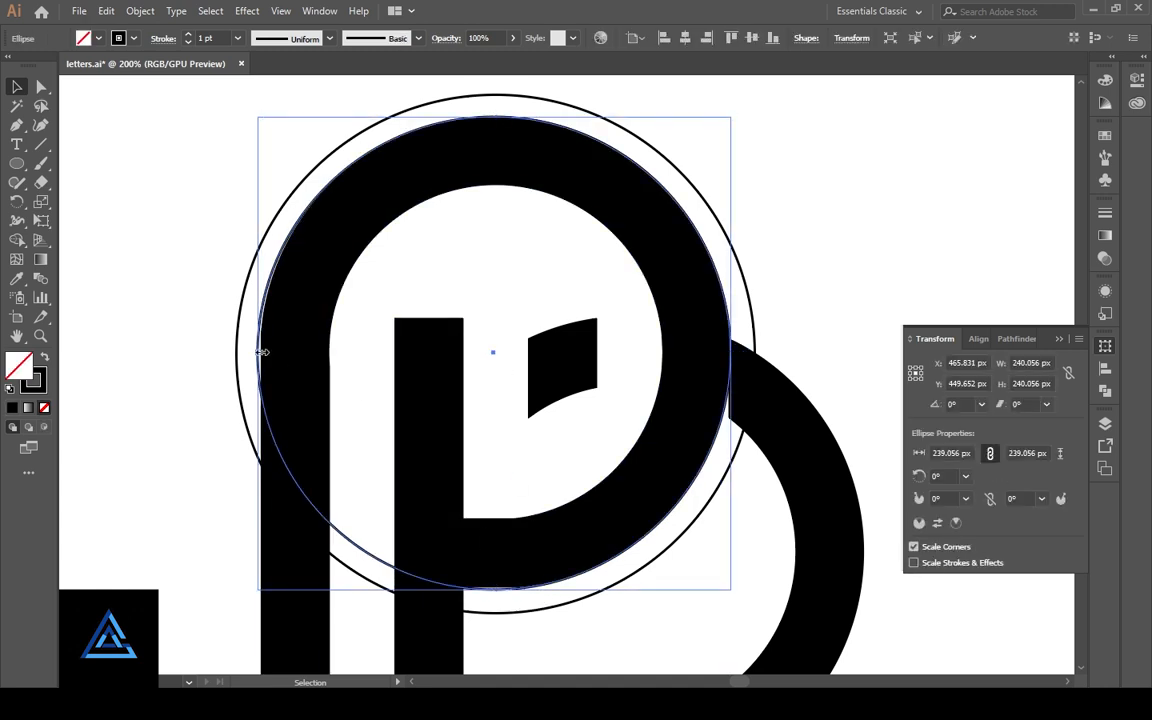
left_click_drag(262, 352, 263, 352)
left_click(448, 412)
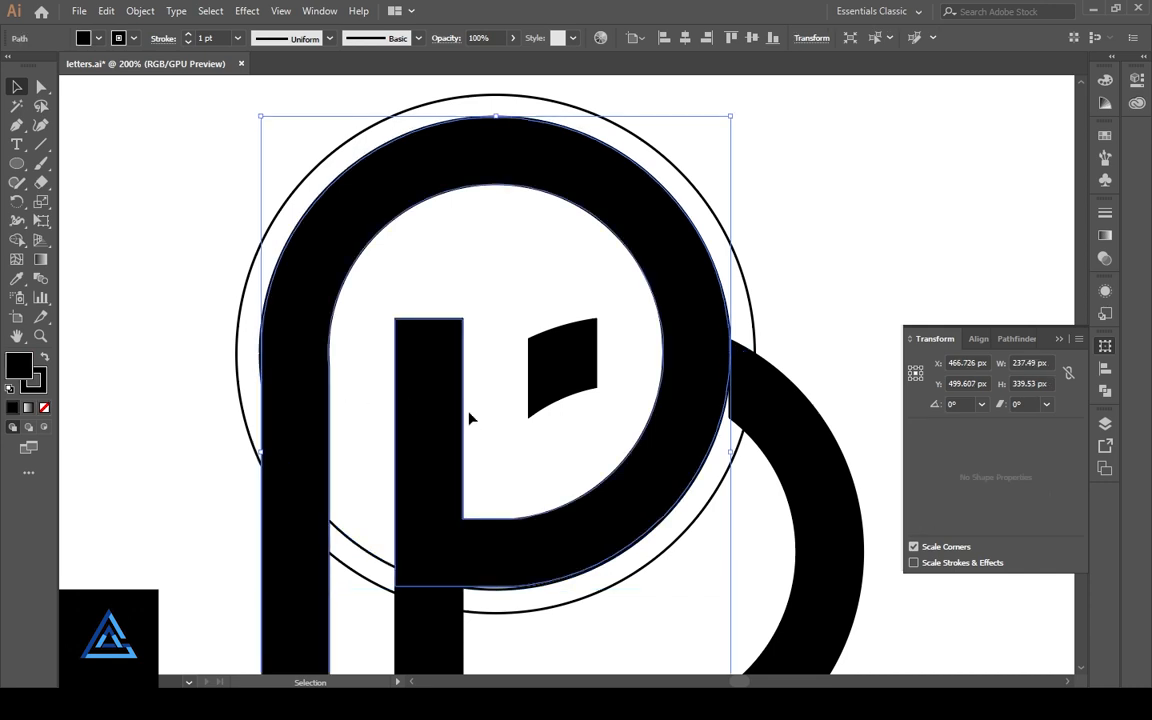
left_click(485, 418)
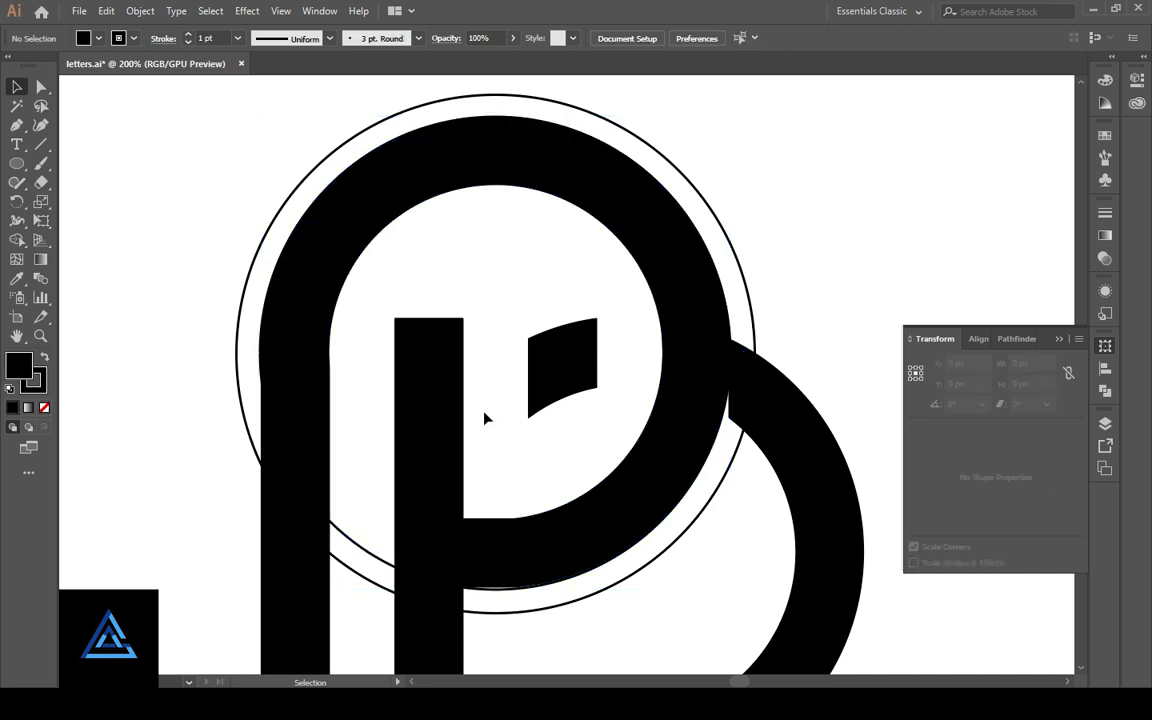
Step: Nudge the smaller circle up slightly to align with the bottom of the P's bowl, and deselect it
left_click(496, 591)
left_click_drag(494, 591, 494, 590)
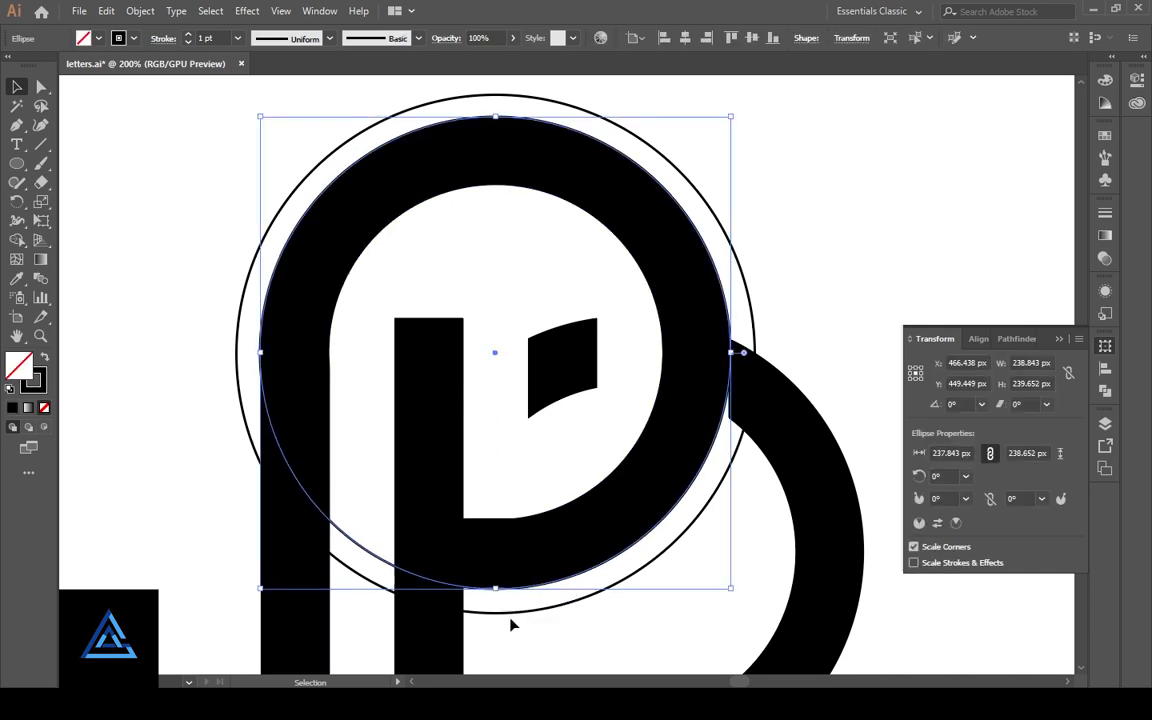
left_click(621, 681)
Step: Delete the larger circle and enlarge the remaining one about its centre to about 272 px in diameter
key("space")
left_click_drag(839, 384, 362, 406)
left_click(552, 485)
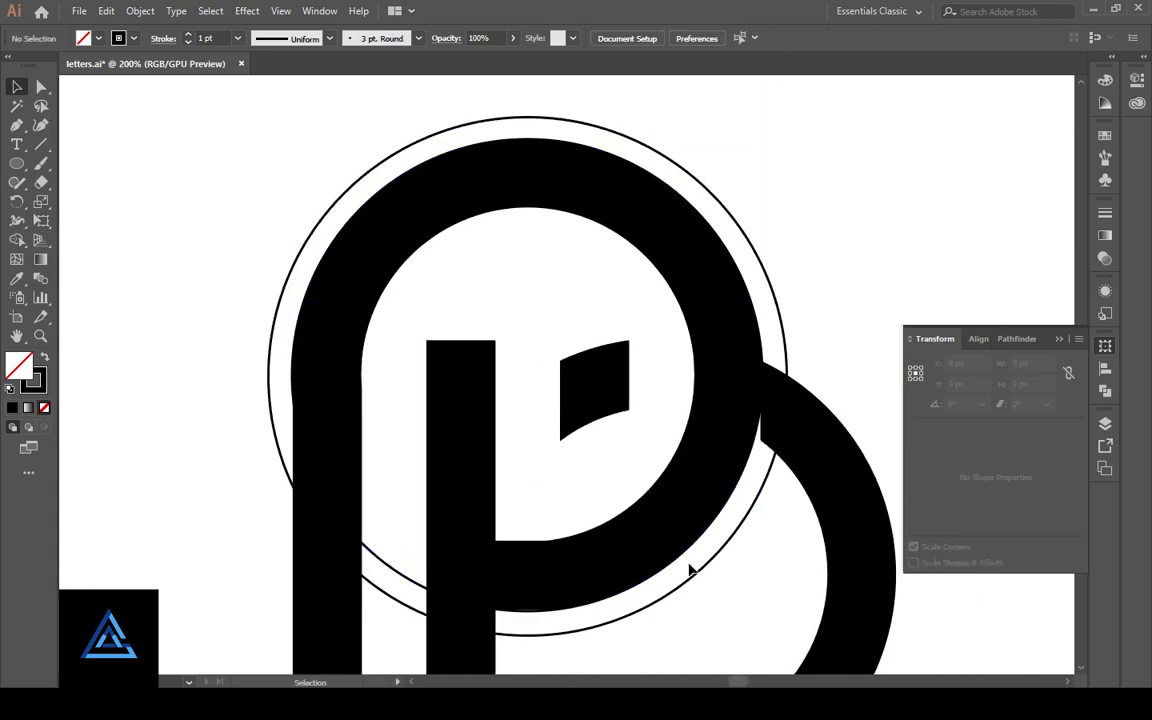
left_click(409, 584)
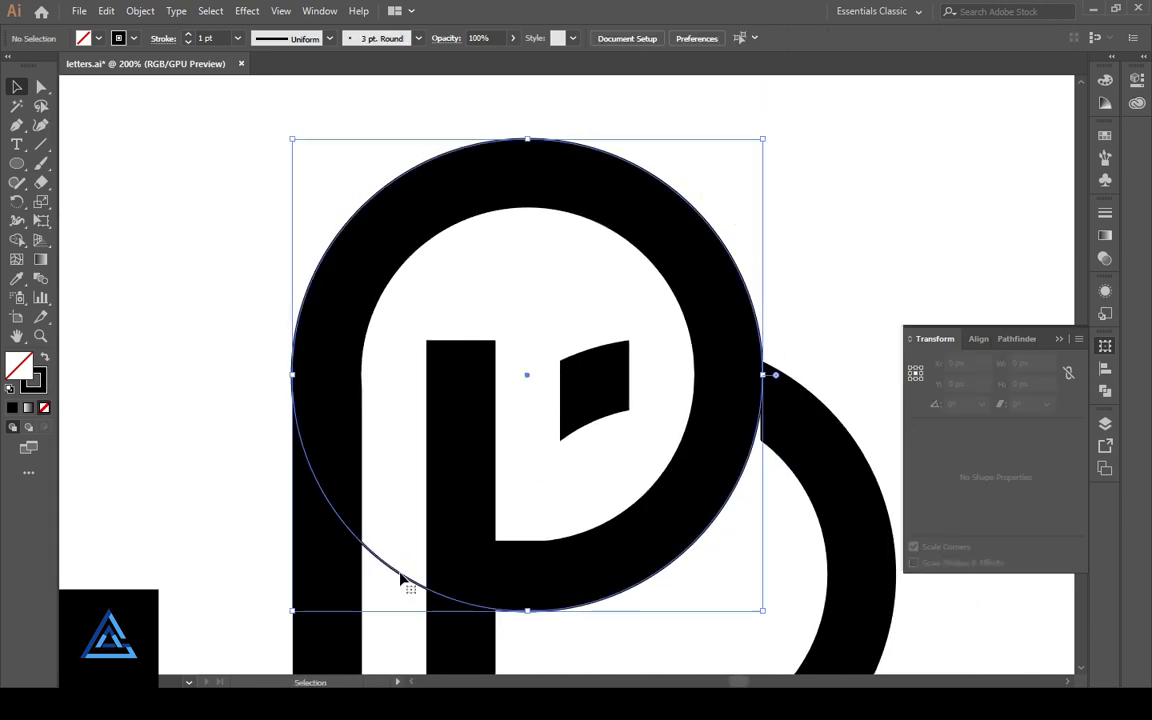
left_click_drag(764, 613, 797, 648)
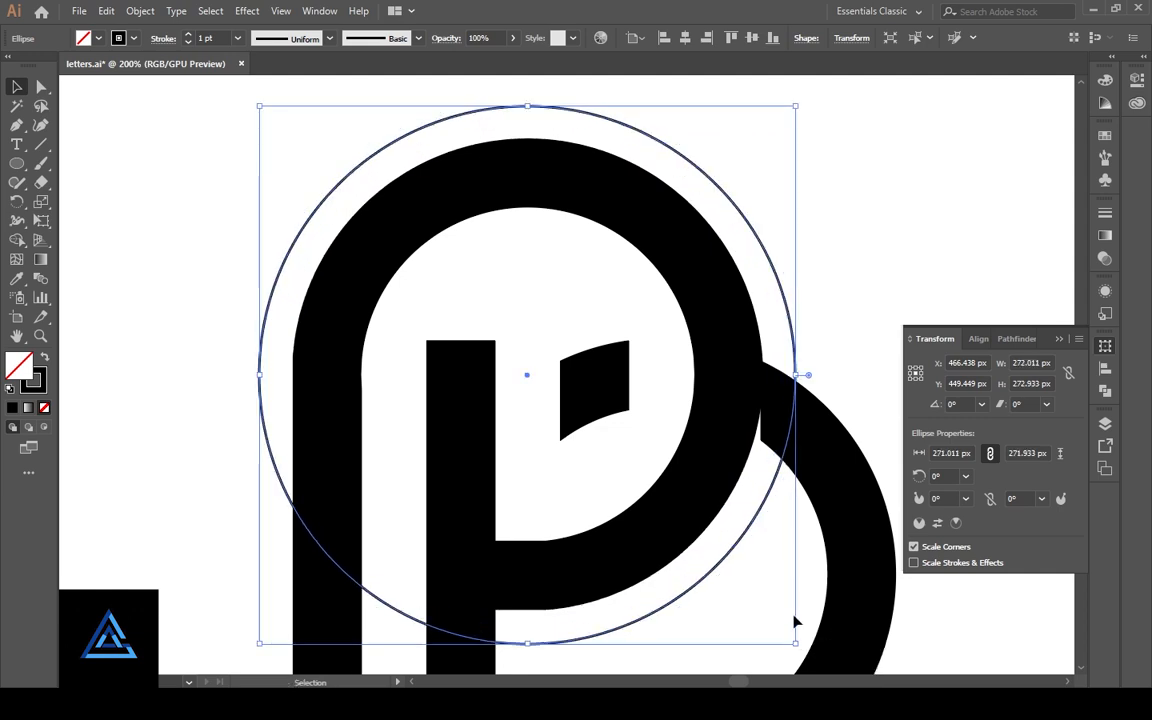
Step: Divide the B's path with the circle using Pathfinder, then ungroup the resulting pieces and deselect them
scroll(795, 618, "down", 5)
key("ctrl+minus")
key("ctrl+minus")
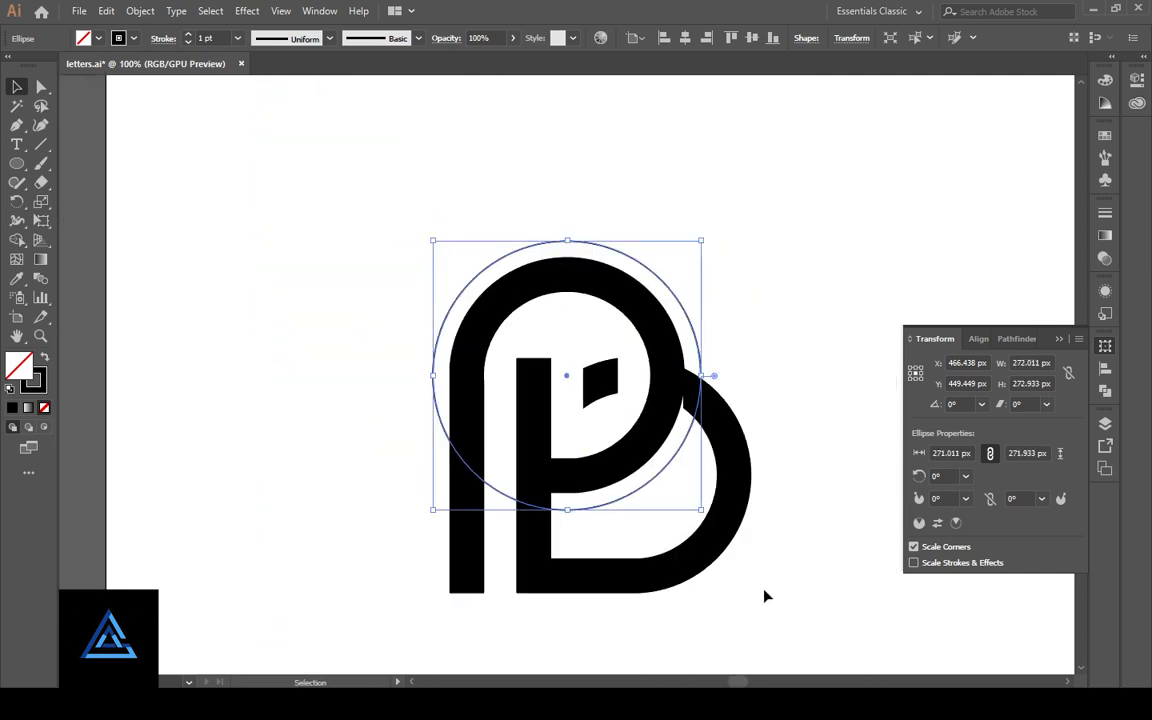
left_click_drag(764, 596, 798, 560)
left_click(740, 545, "shift")
left_click(1012, 338)
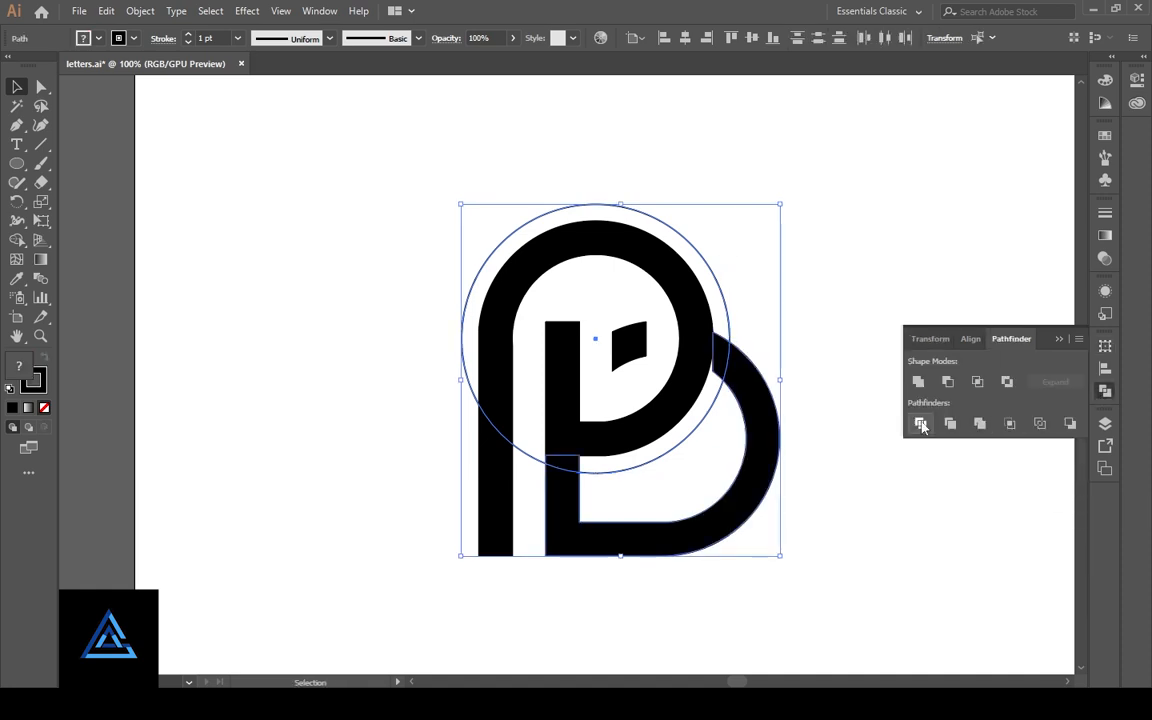
right_click(655, 462)
left_click(702, 337)
left_click(672, 472)
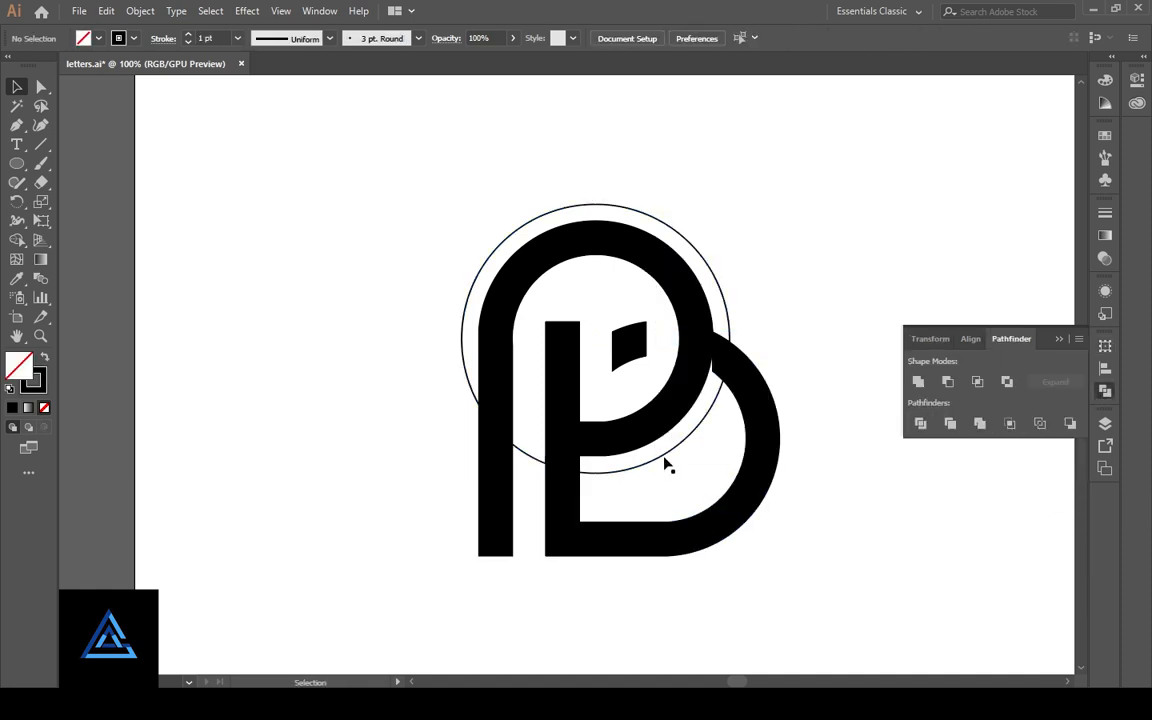
Step: Delete the leftover circle piece and the two B slivers inside it, at the stem and at the upper end of the curve
left_click(665, 463)
key("Delete")
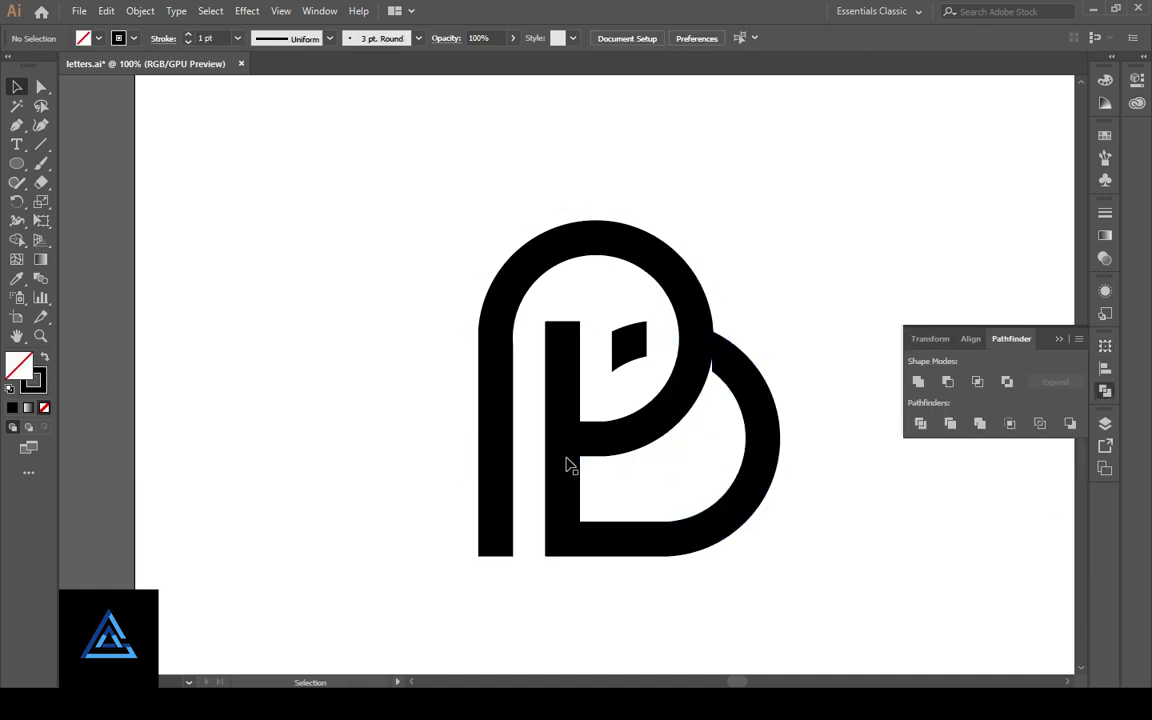
left_click(562, 463)
key("Delete")
left_click(720, 357)
key("Delete")
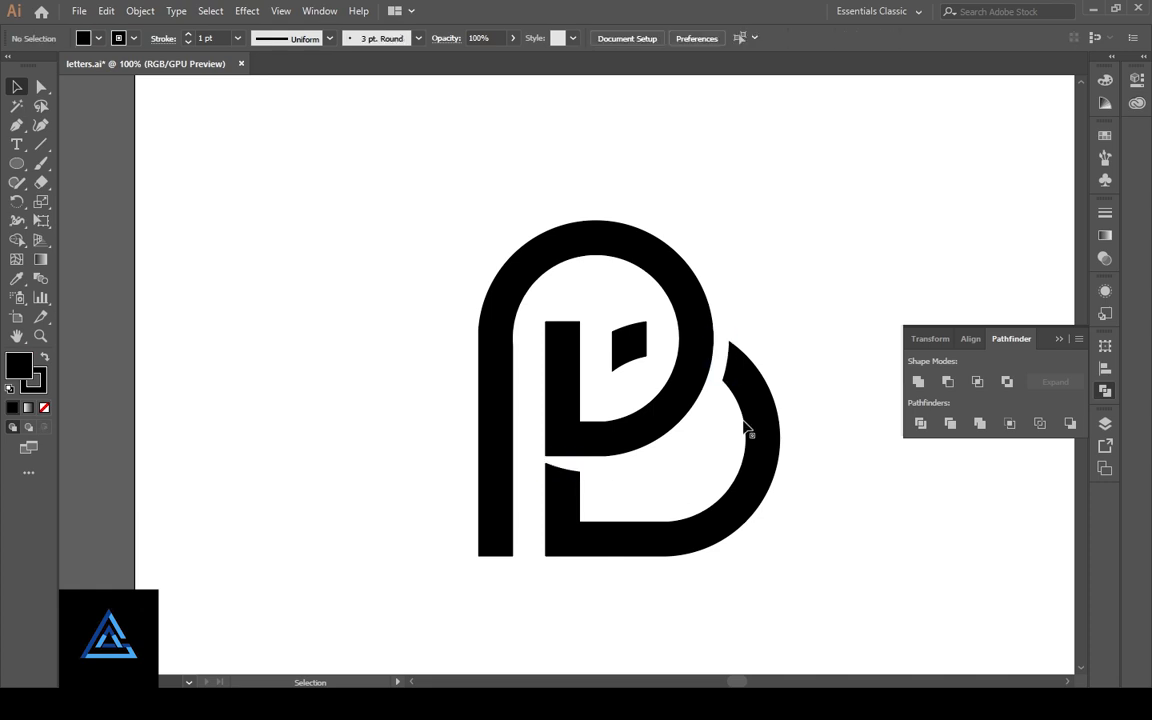
Step: Fully round both corners at the bottom end of the P's outer stem
key("ctrl+equal")
left_click_drag(704, 542, 692, 434)
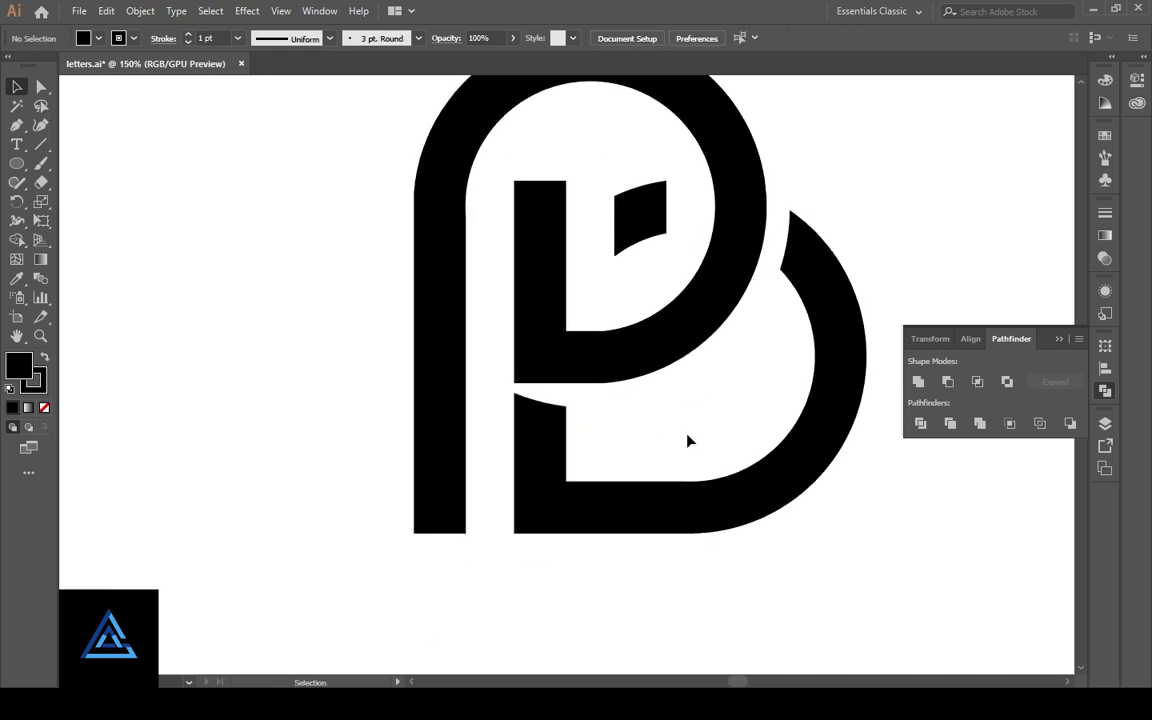
left_click(442, 530)
key("a")
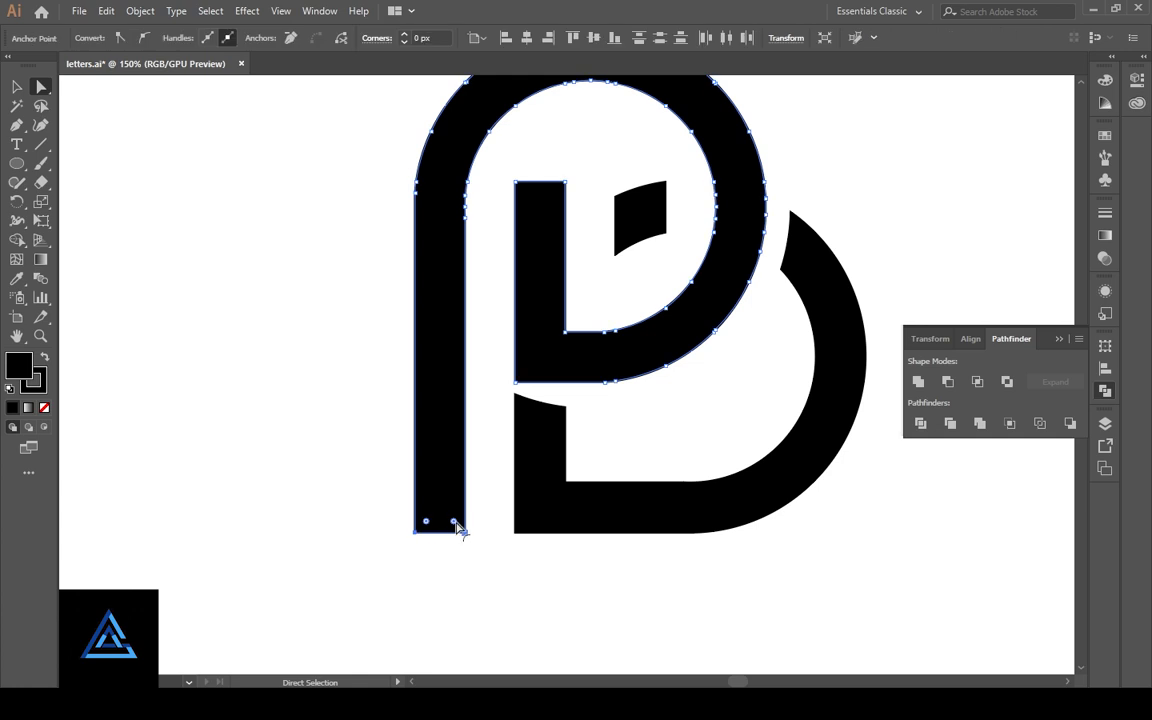
left_click_drag(455, 522, 460, 398)
Step: Round the lower-left outer corners of the P's inner stem and the B together to a radius of about 27 px
left_click(527, 554)
left_click(515, 382)
left_click(515, 533, "shift")
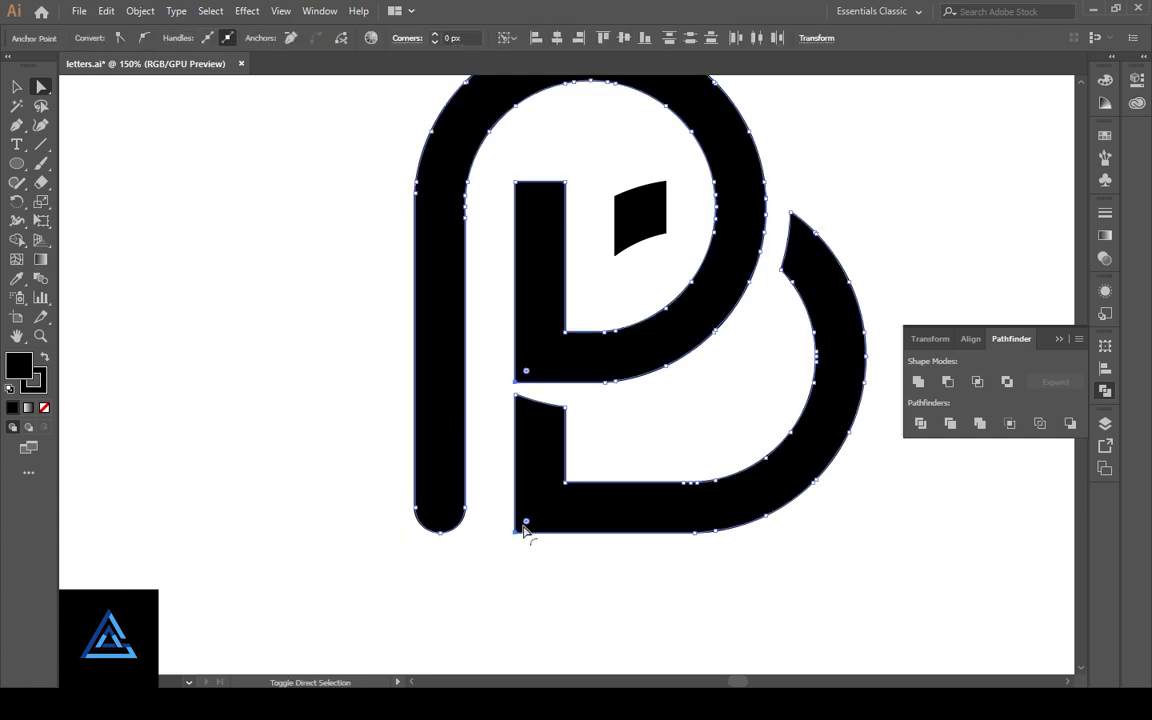
left_click_drag(524, 524, 573, 514)
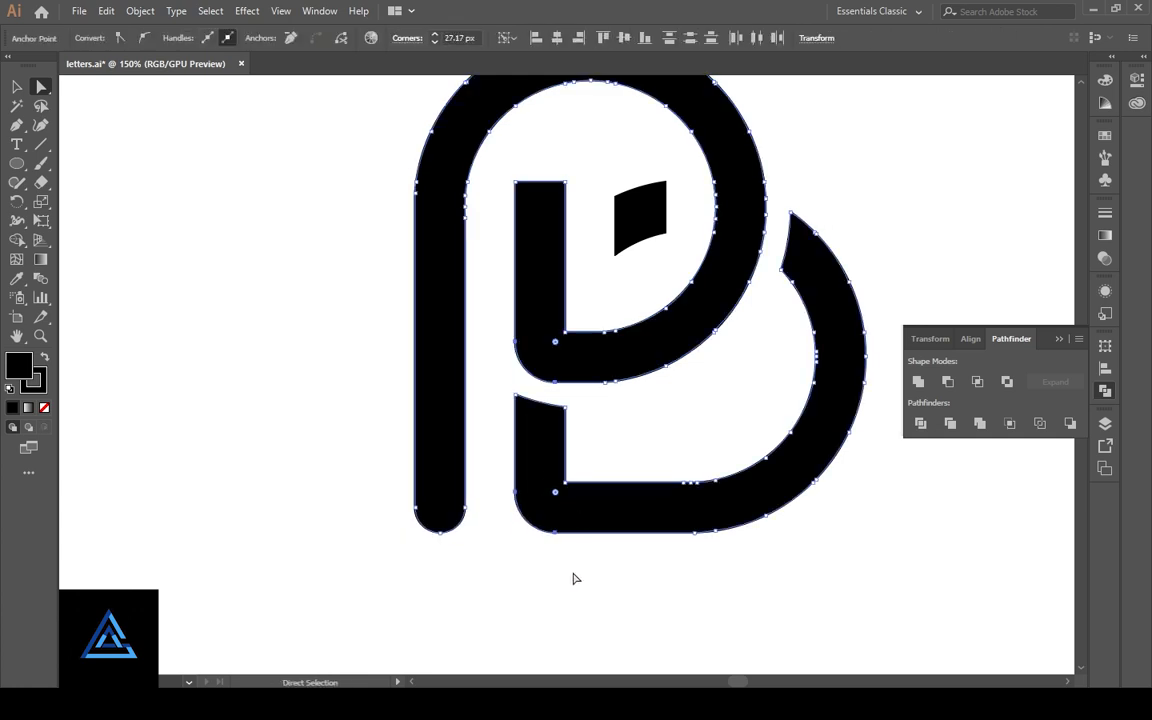
left_click(575, 578)
Step: Try to round the inner corners of the P's inner stem and the B, then undo the rounding
left_click(566, 486)
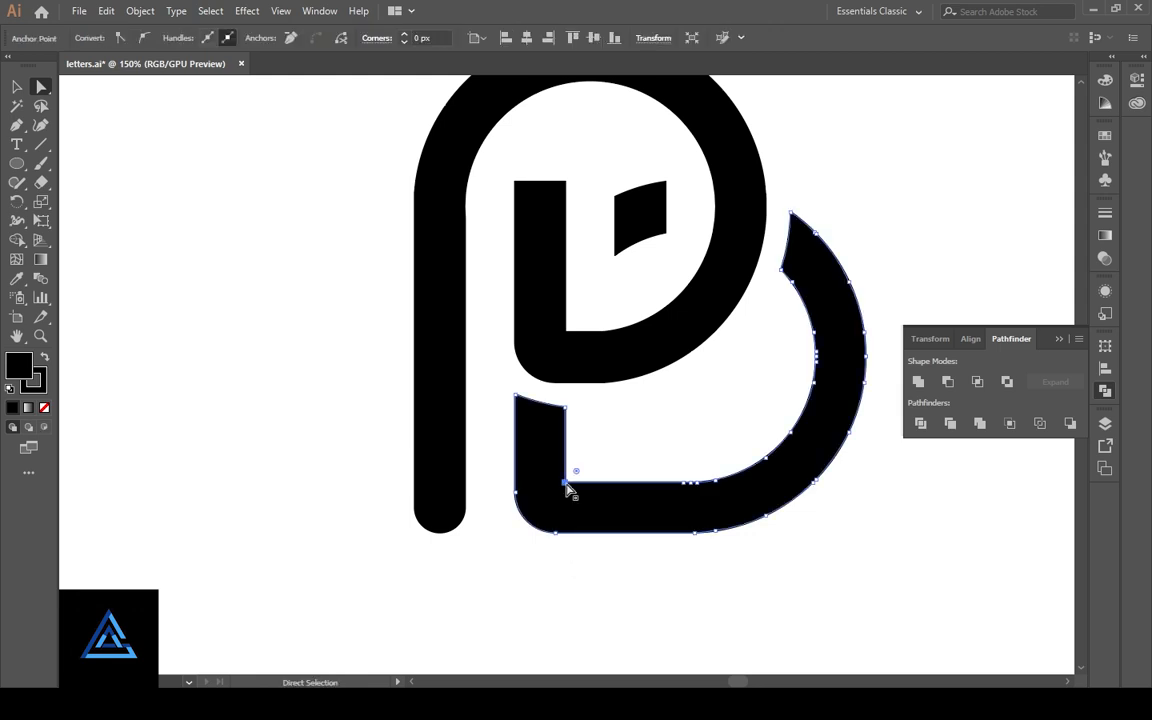
left_click(566, 334, "shift")
left_click_drag(576, 471, 593, 460)
left_click(638, 449)
key("ctrl+z")
left_click(638, 449)
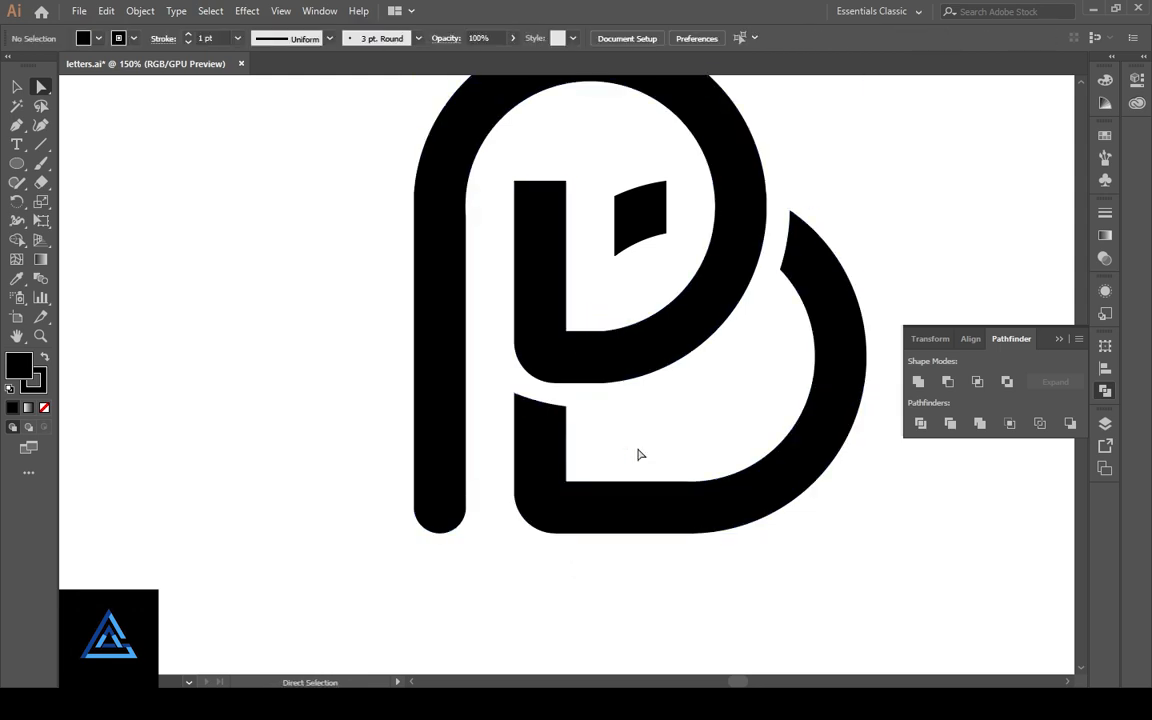
Step: Fully round the top end of the P's inner stem and deselect
scroll(638, 449, "up", 1)
scroll(638, 449, "up", 1)
left_click_drag(510, 204, 557, 320)
left_click(615, 333)
Step: Smooth the outer and inner junctions at the bottom of the P's bowl, using a radius of about 66 px on the inner edge
left_click_drag(710, 478, 640, 468)
key("ctrl+equal")
key("ctrl+equal")
key("ctrl+equal")
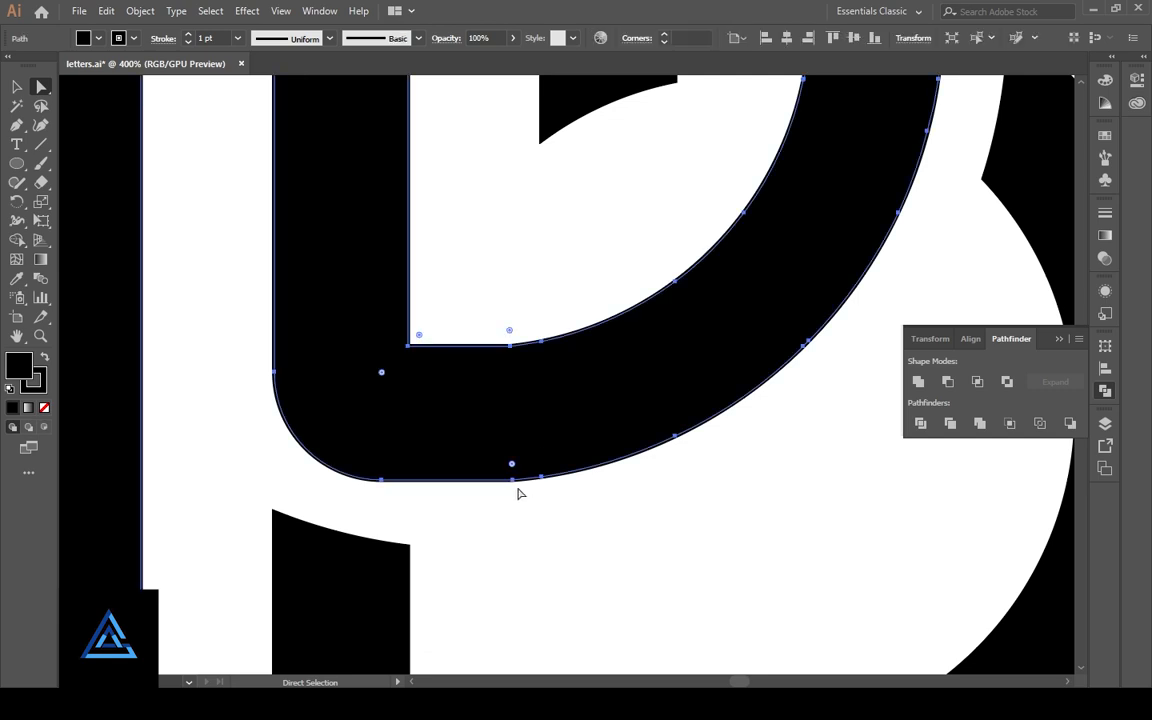
left_click(512, 481)
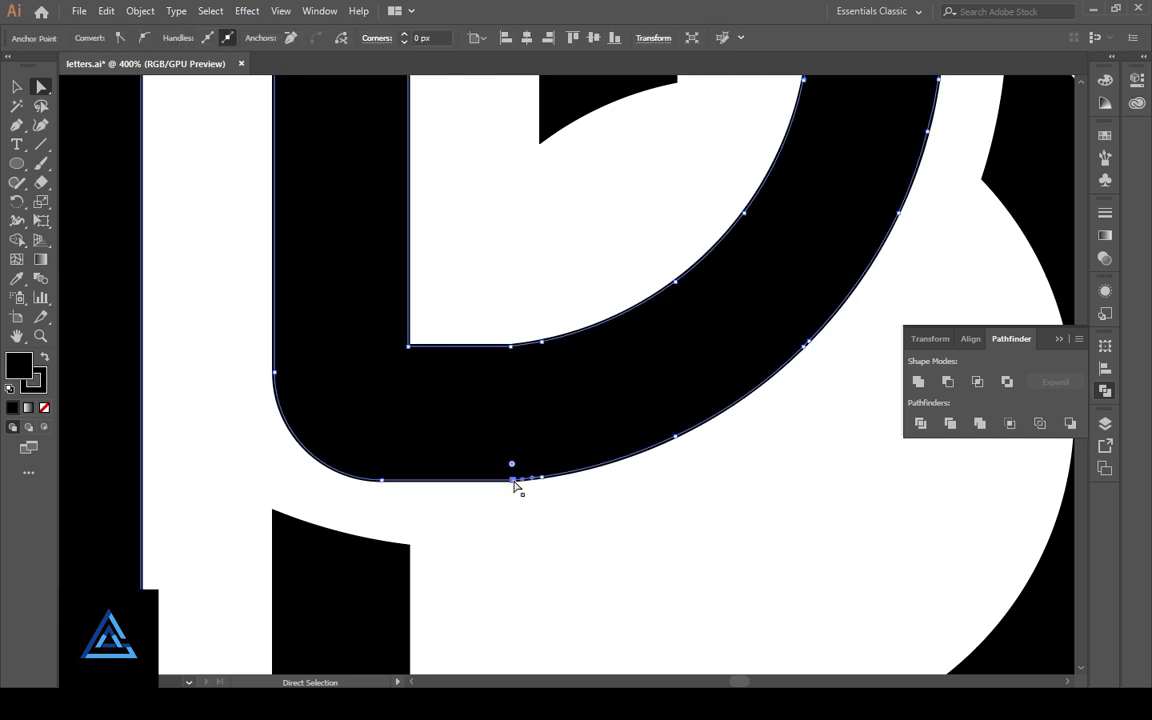
left_click(527, 262)
left_click(510, 346)
left_click_drag(512, 276, 538, 57)
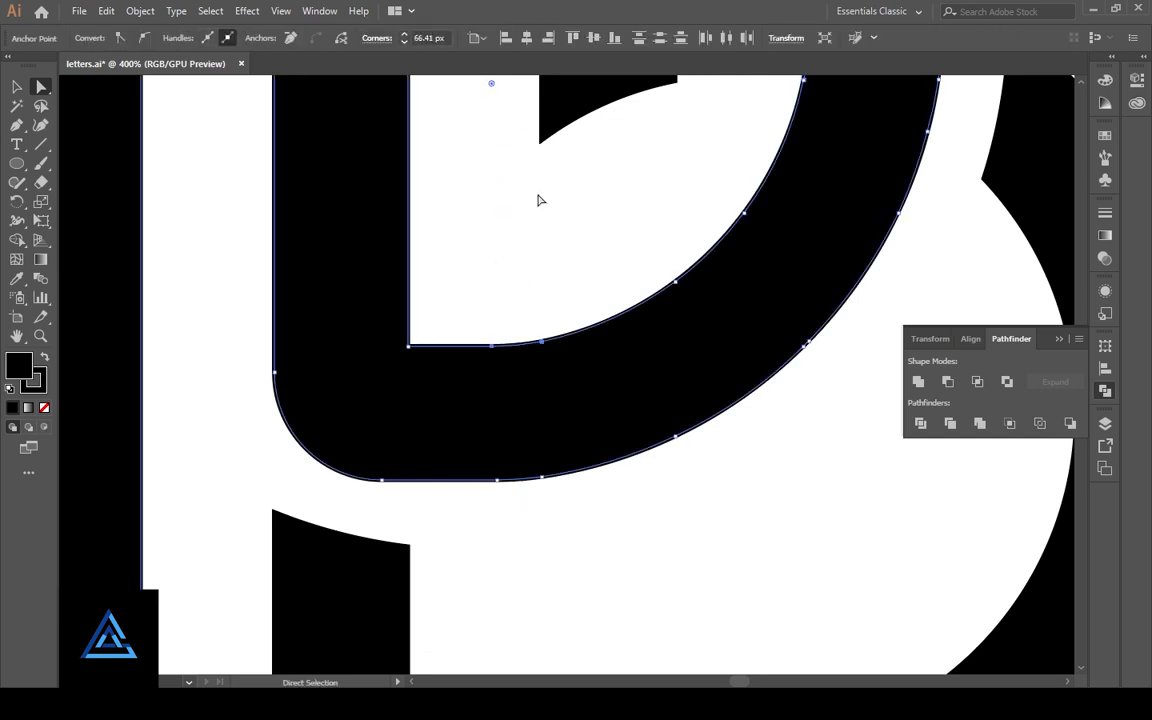
left_click(540, 202)
Step: Smooth the junction between the P's outer stem and the bowl's inner edge with a radius of about 160 px, and deselect
key("ctrl+minus")
key("ctrl+minus")
key("ctrl+minus")
left_click_drag(692, 432, 690, 473)
left_click(394, 333)
left_click(414, 338)
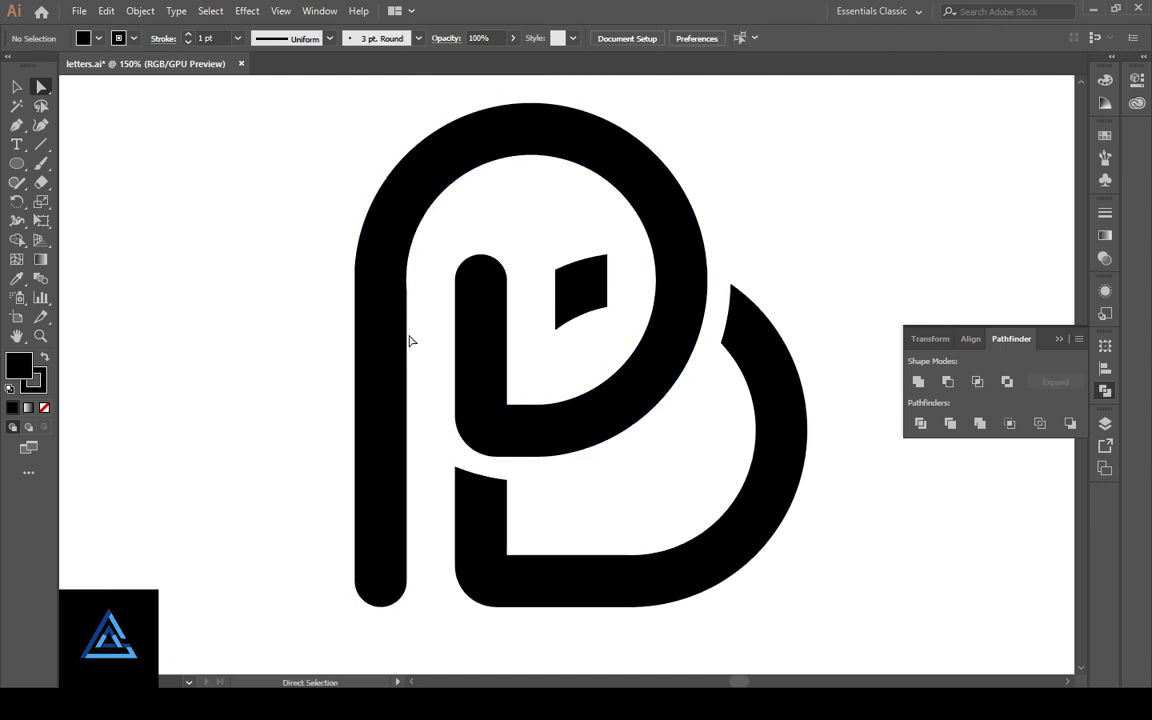
left_click(357, 268)
left_click(424, 316)
left_click(406, 282)
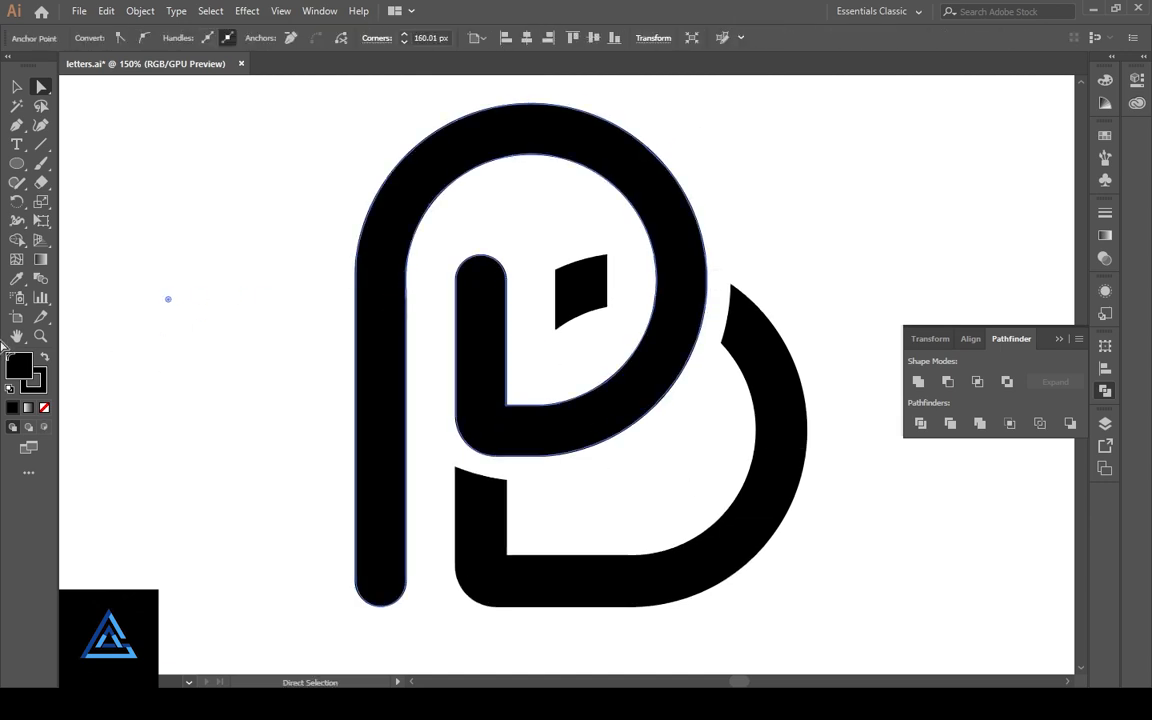
key("ctrl+a")
left_click(468, 456)
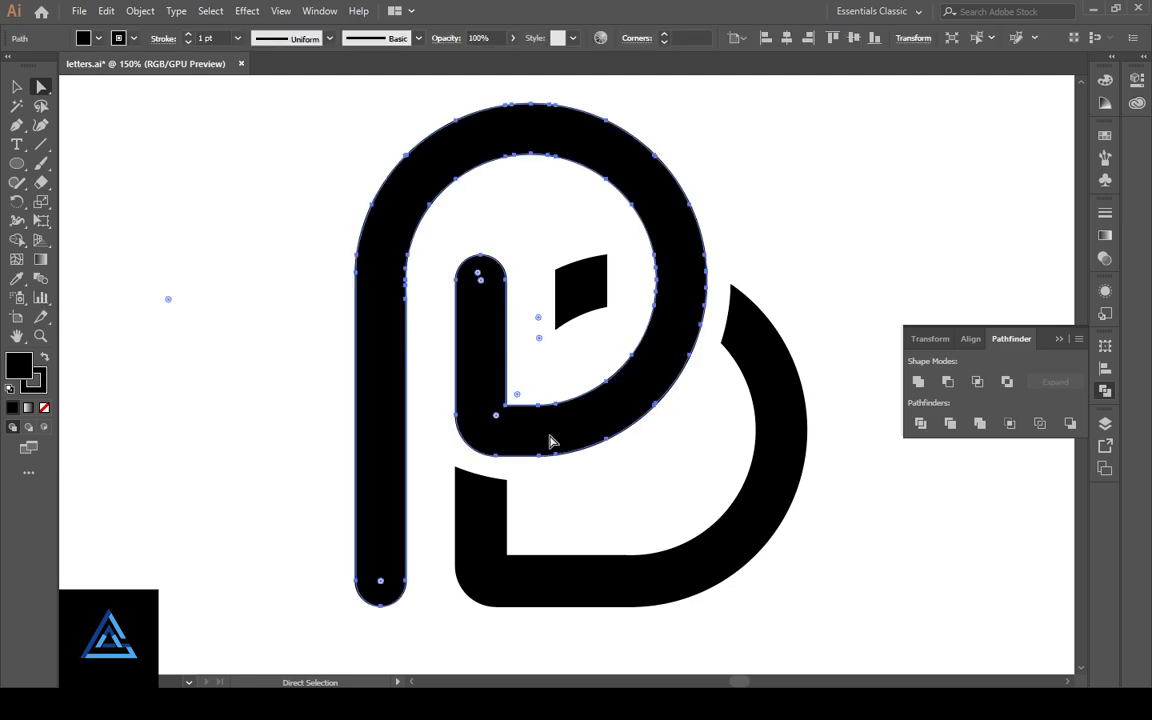
left_click(563, 495)
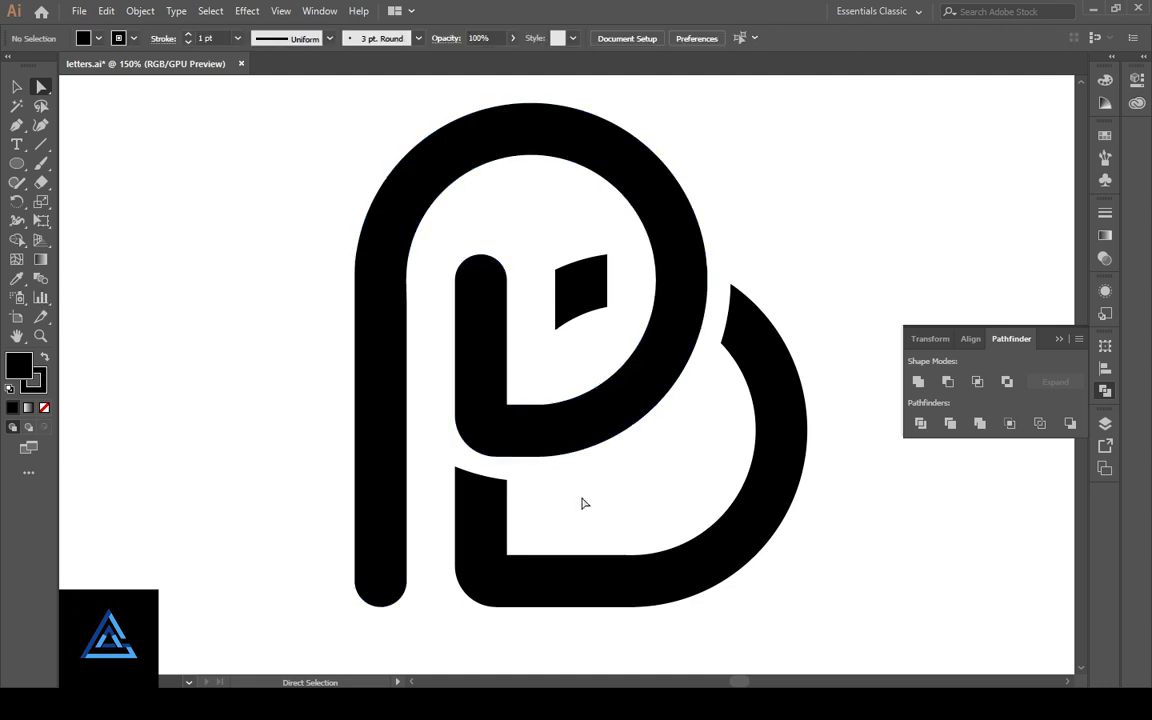
key("ctrl+0")
key("ctrl+minus")
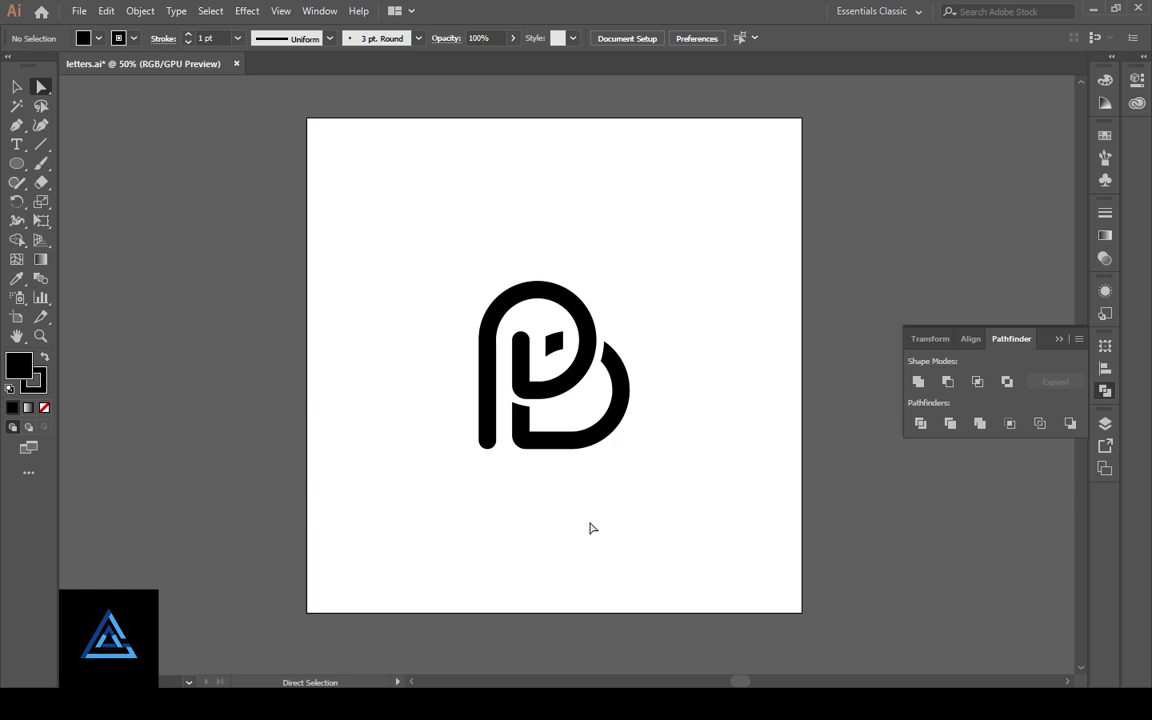
key("ctrl+plus")
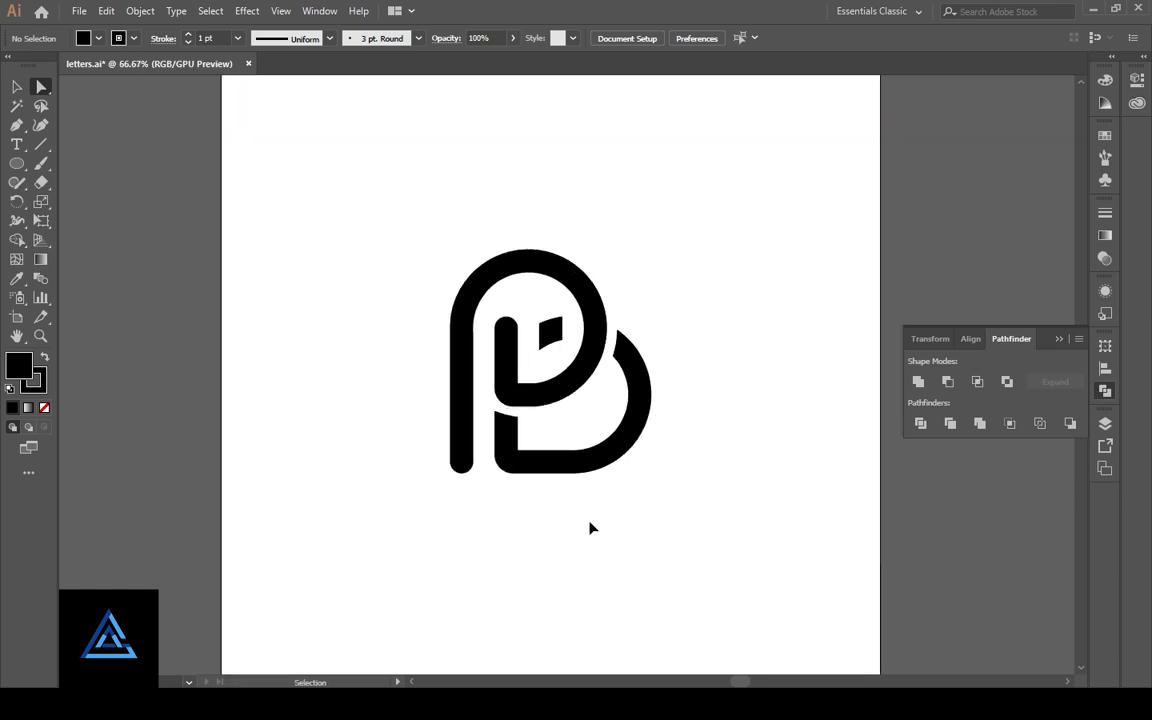
key("ctrl+plus")
key("ctrl+plus")
key("ctrl+0")
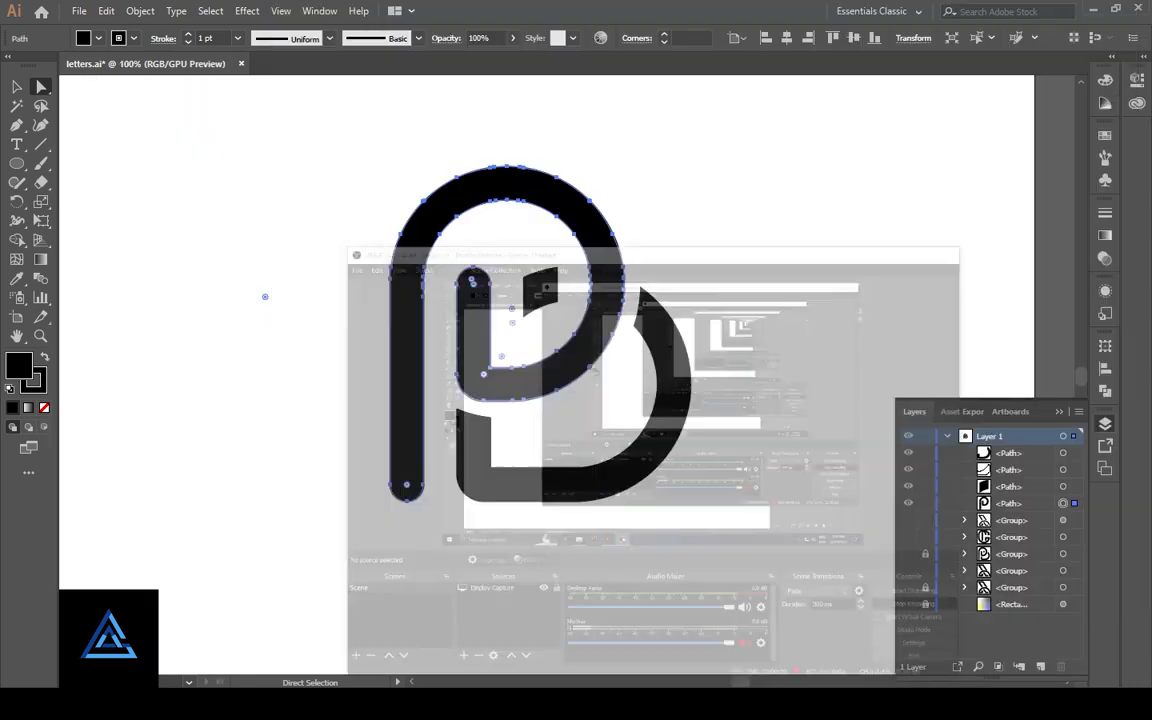
Step: Create an offset path around the P shape with a 22 px offset, miter joins and a miter limit of 4
left_click(505, 387)
left_click(145, 11)
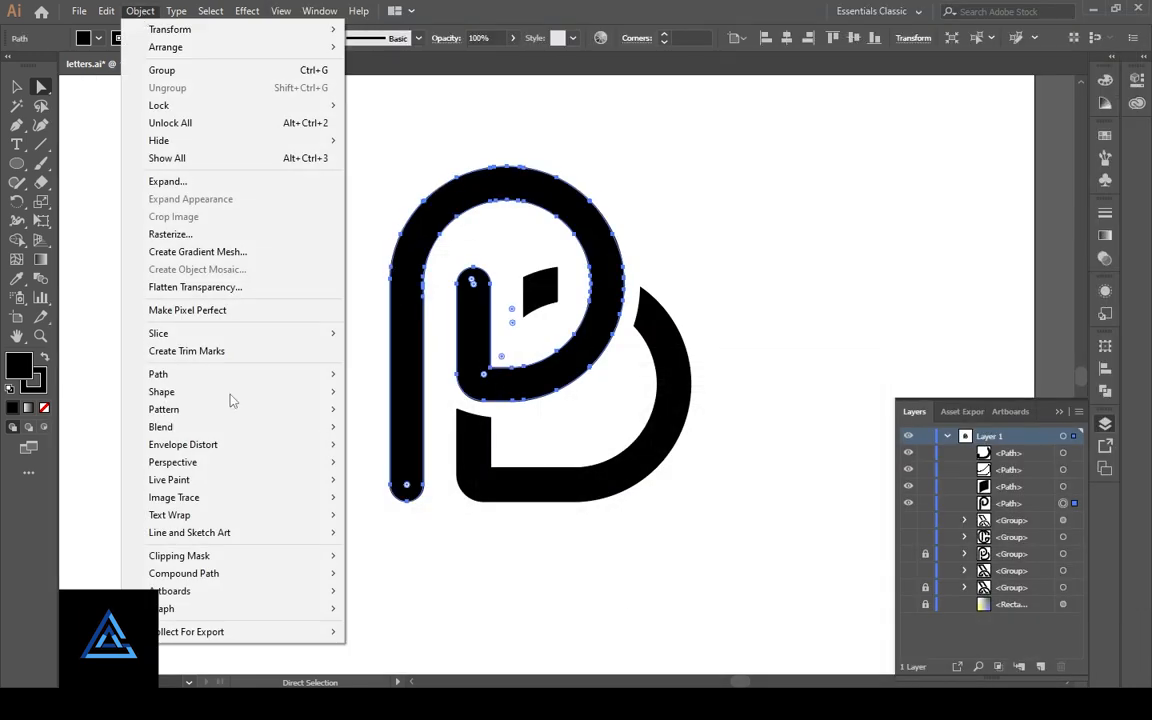
mouse_move(224, 377)
left_click(404, 433)
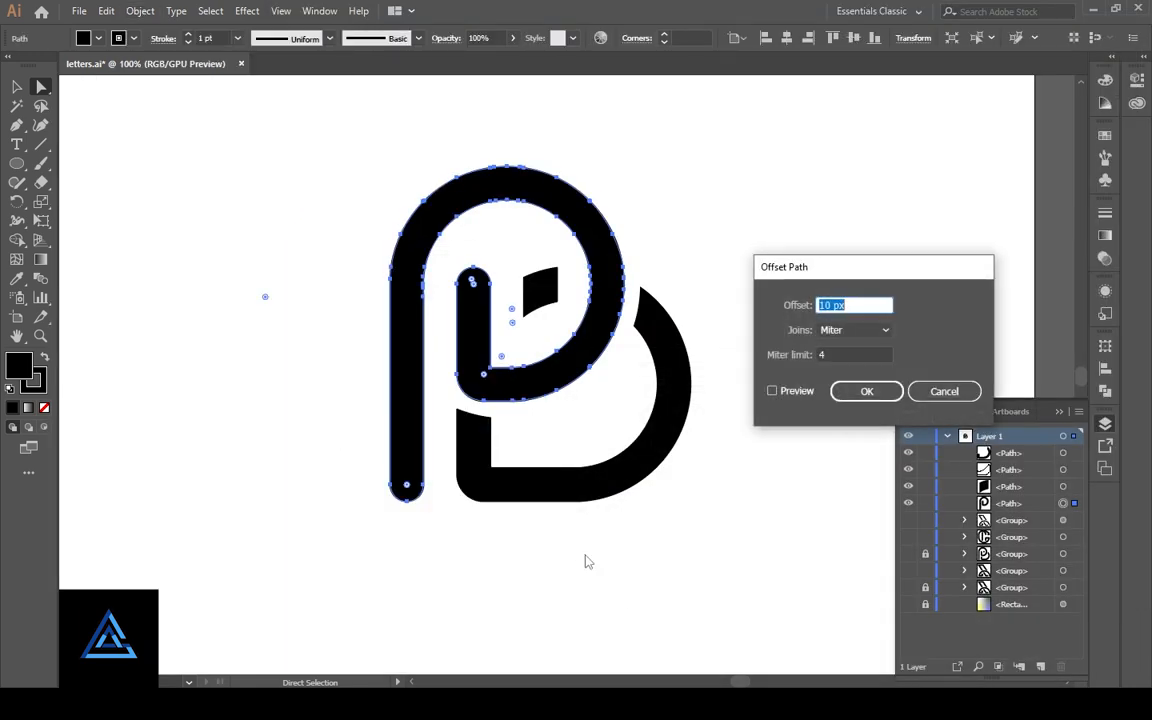
left_click(786, 392)
left_click(862, 307)
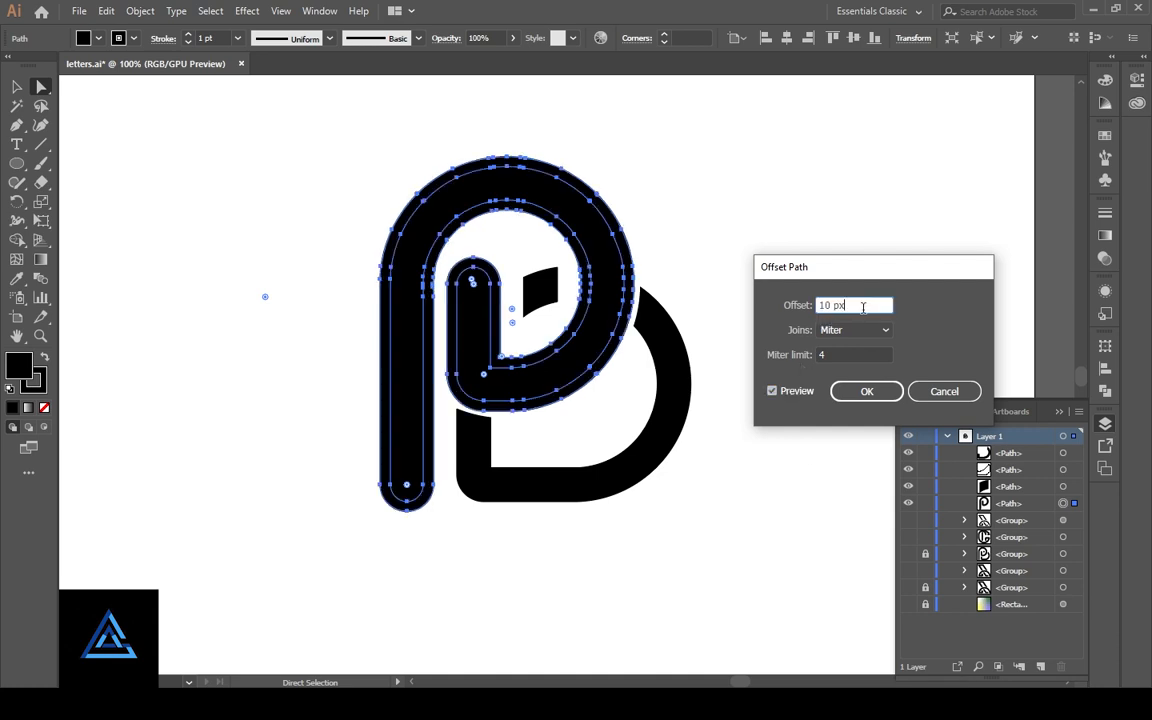
key("Up")
key("Up")
key("Up")
key("Up")
key("Up")
key("Up")
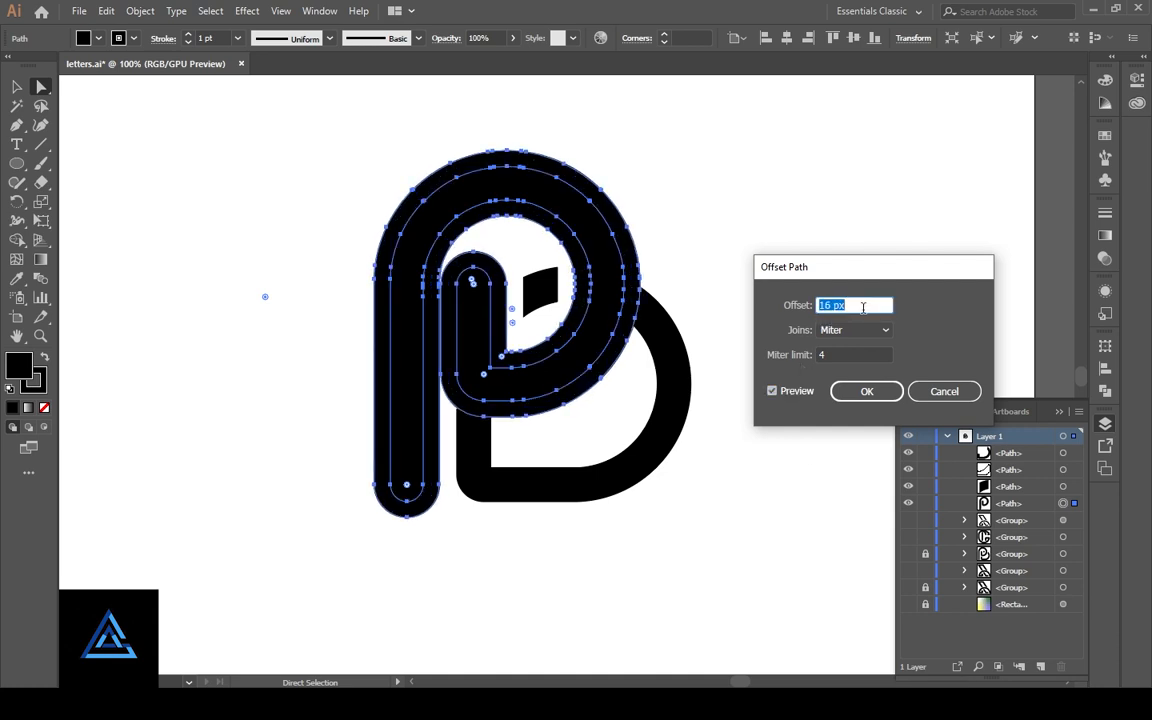
key("Up")
key("Up")
key("Up")
key("Up")
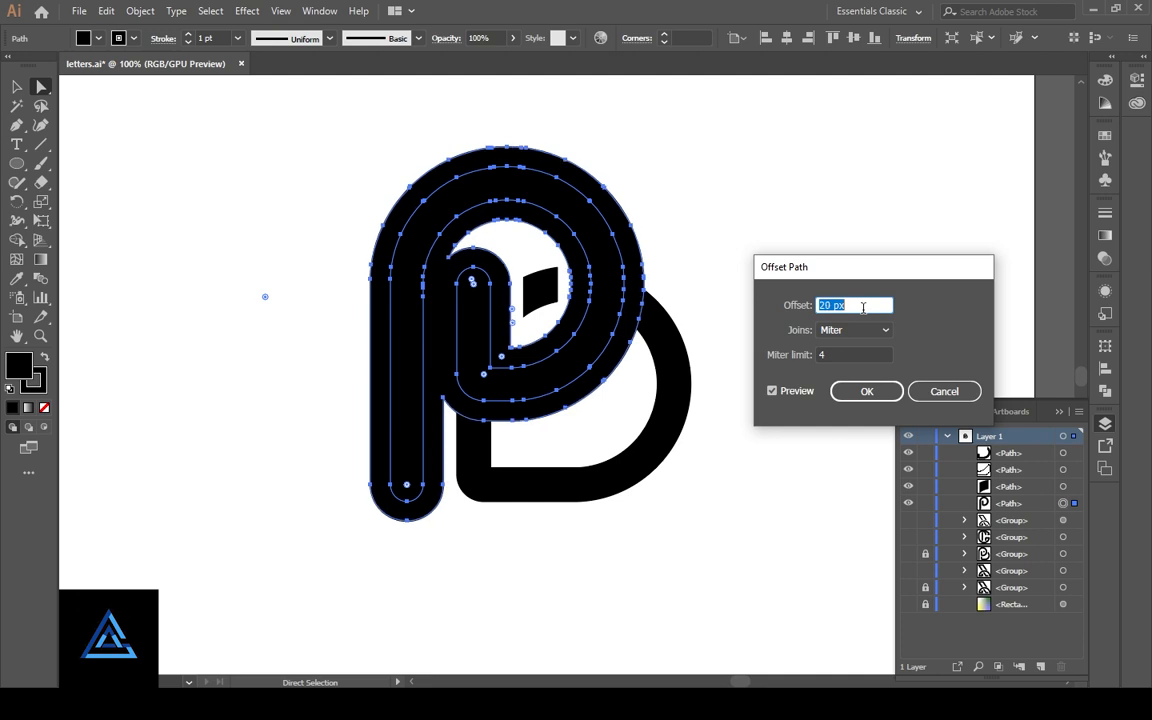
key("Up")
key("Up")
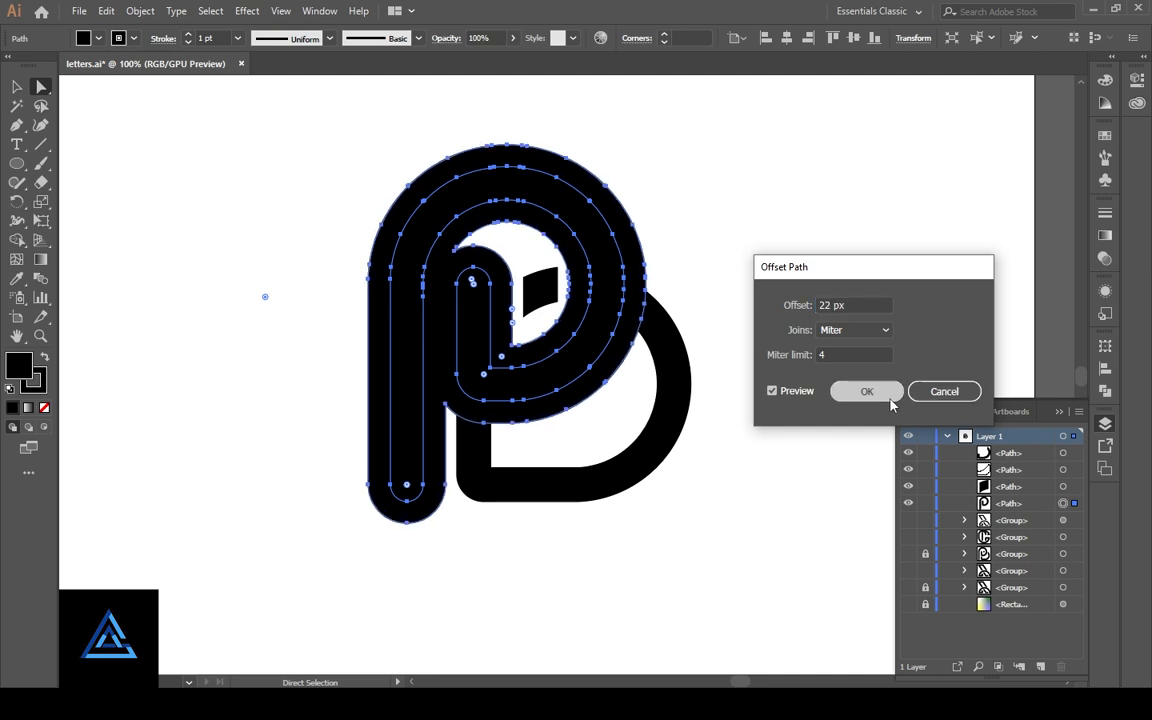
left_click(884, 394)
Step: Divide the B's path with the offset P shape using Pathfinder, and deselect the result
left_click(622, 355)
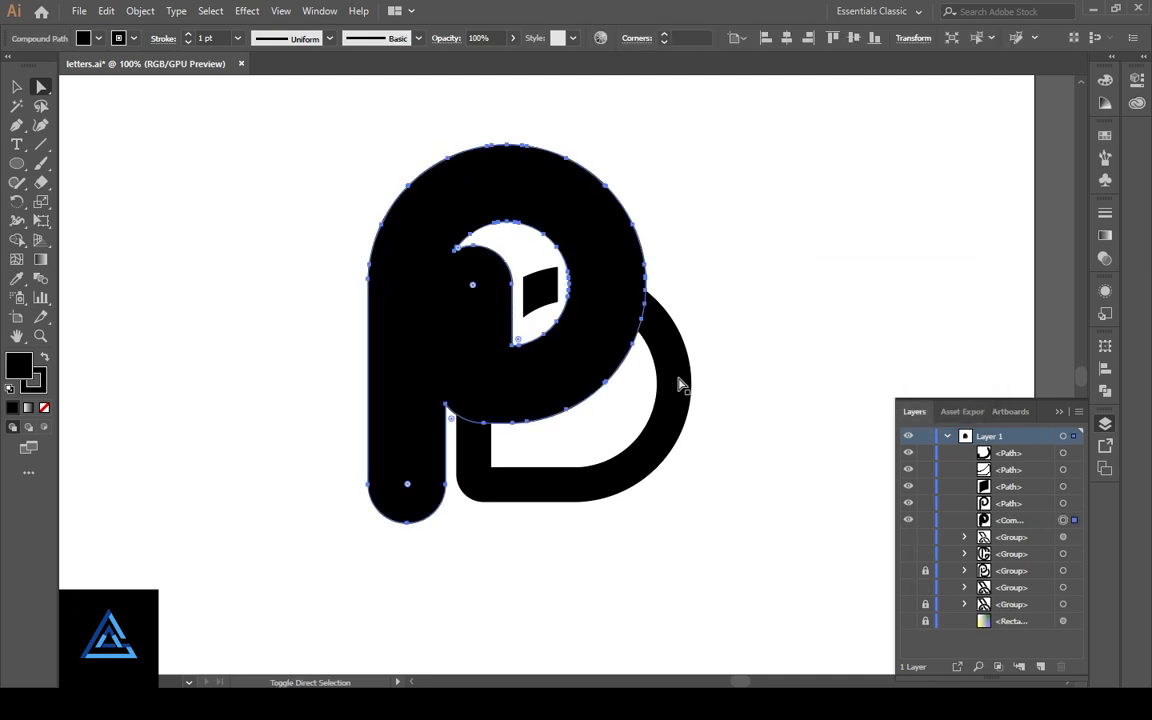
left_click(1064, 453, "shift")
left_click(1110, 393)
left_click(922, 425)
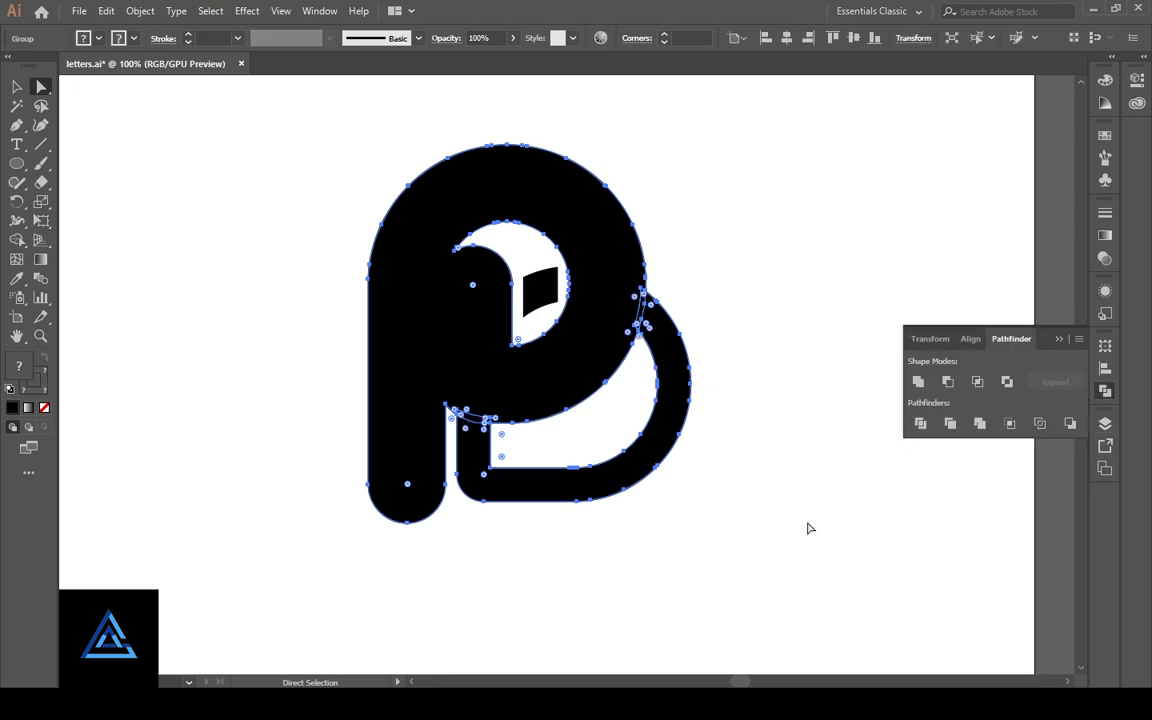
left_click(808, 526)
Step: Delete the offset P shape and the B slivers it cut off at the stem and curve ends, and deselect
left_click(596, 378)
key("Delete")
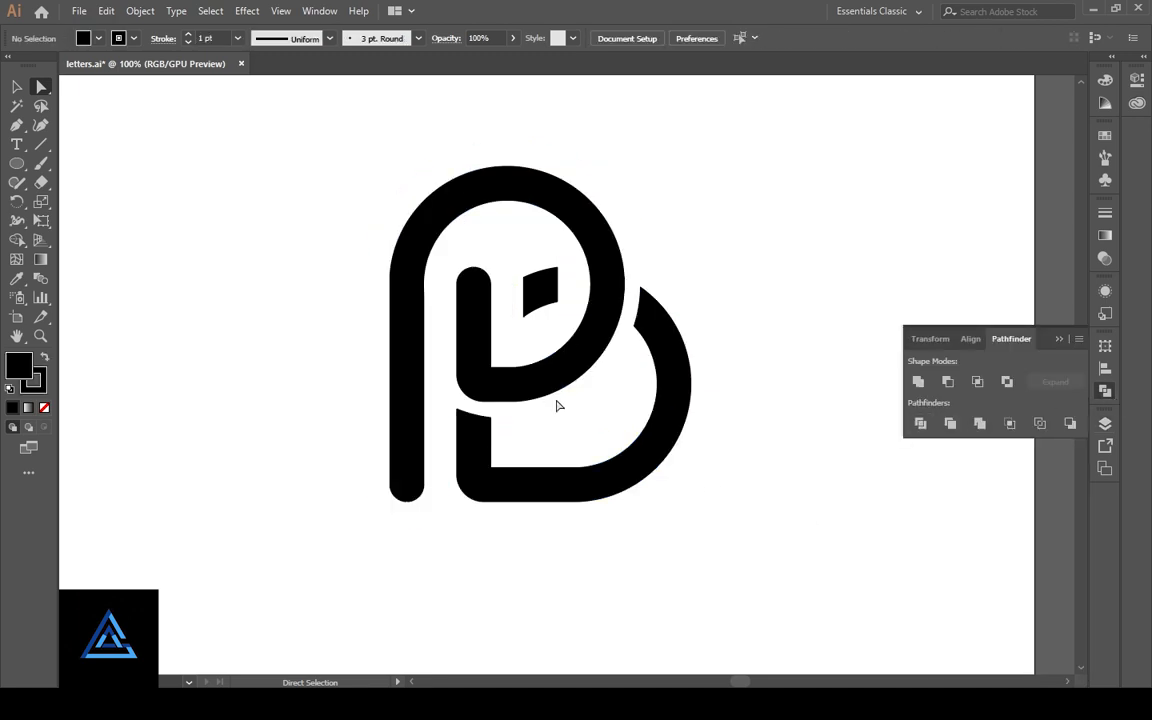
left_click_drag(440, 386, 531, 441)
key("Delete")
left_click(646, 313)
key("Delete")
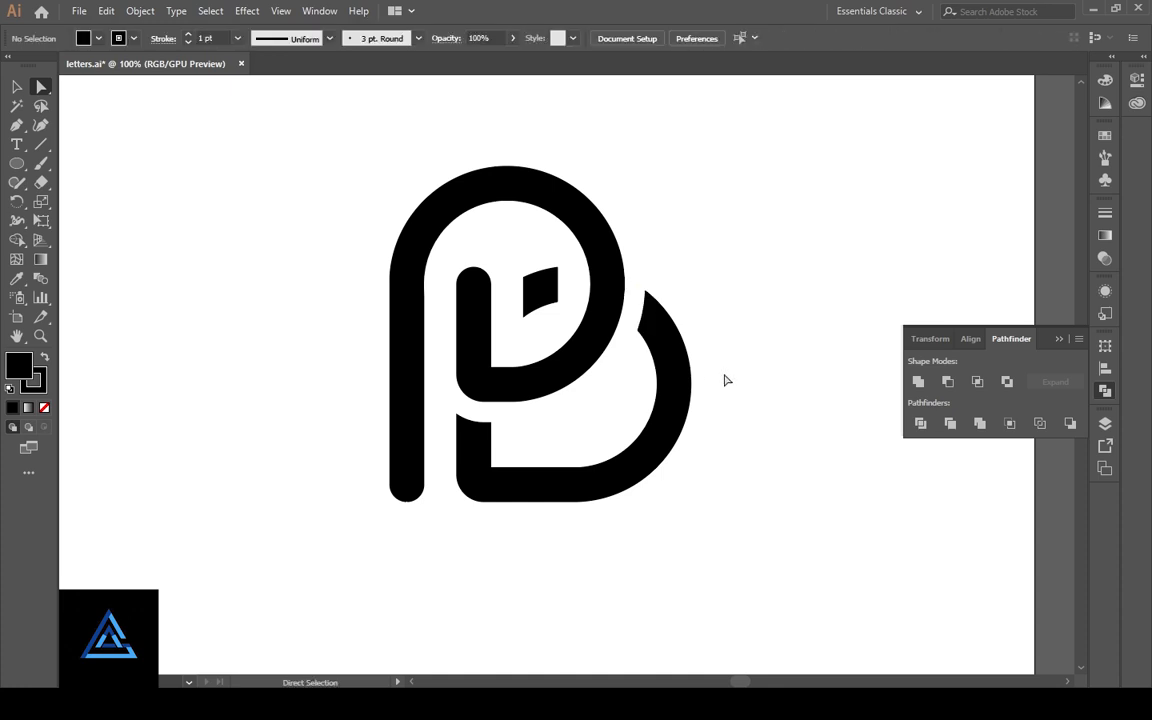
left_click(545, 470)
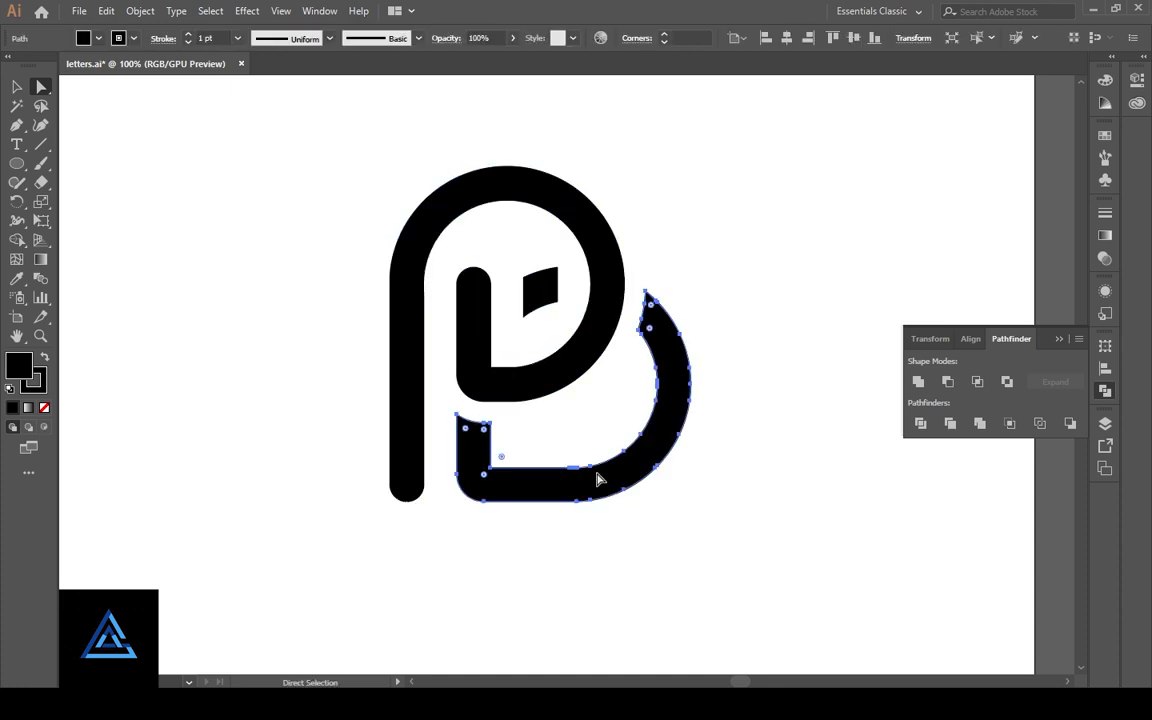
left_click(663, 591)
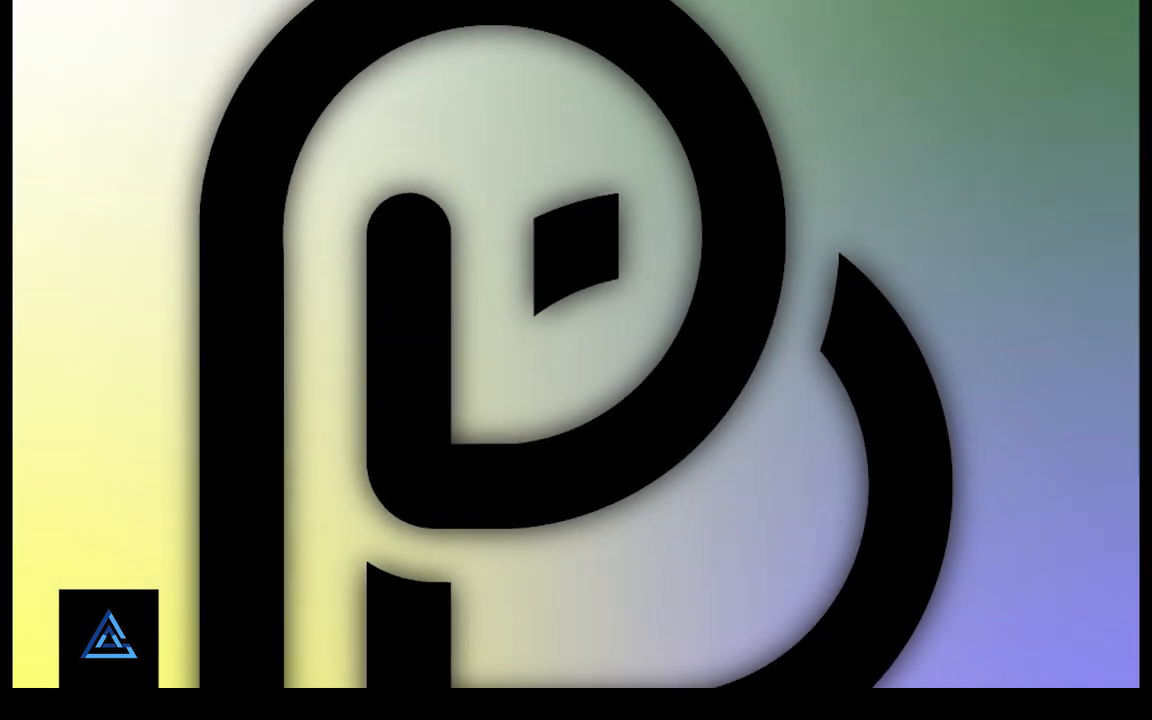